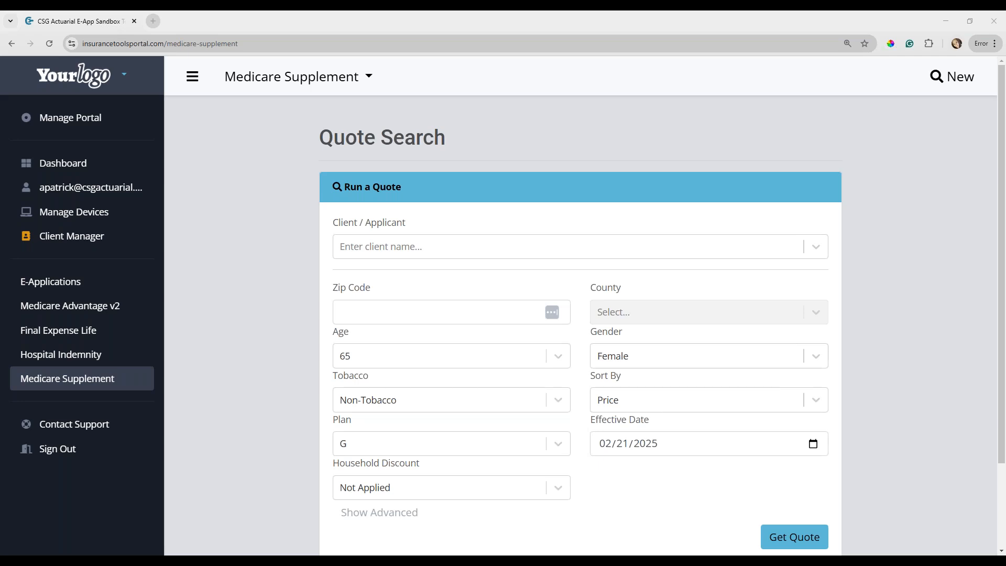
# Run a Medicare Supplement quote for zip code 75201 with effective date 03/01/2025, and close the notice about available carrier e-applications.
pyautogui.click(484, 310)
pyautogui.write('75201')
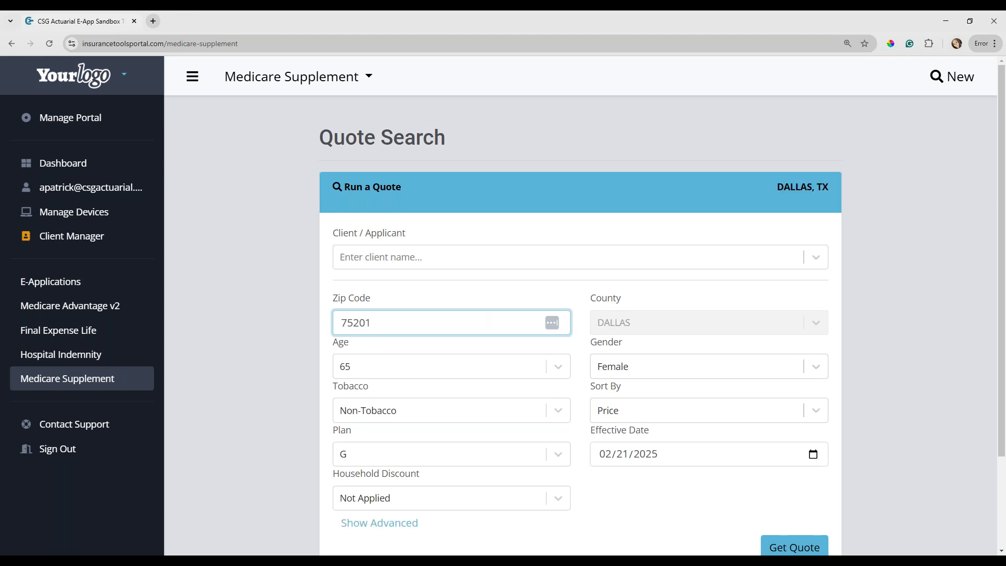
pyautogui.scroll(-2, 581, 325)
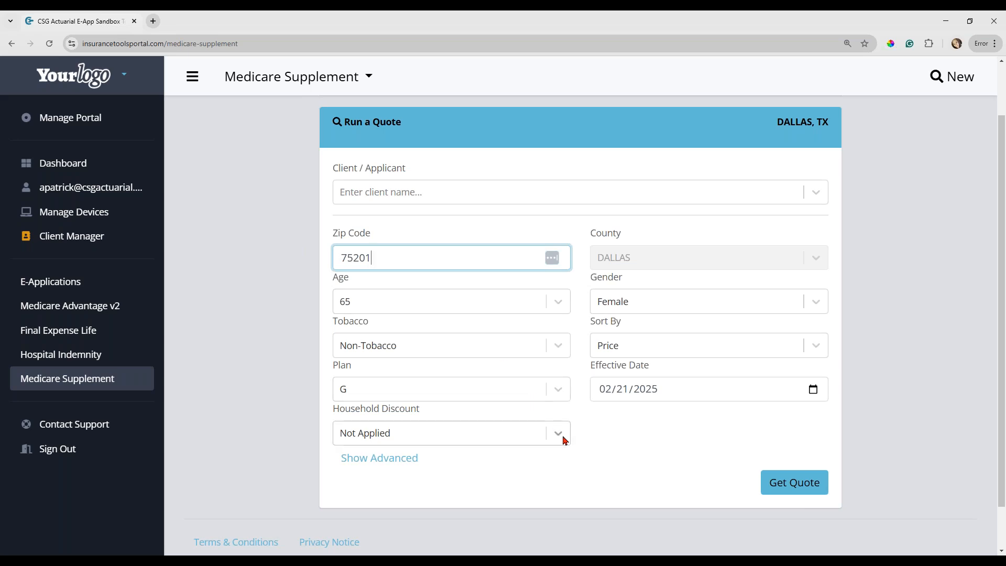
pyautogui.click(606, 391)
pyautogui.write('03012025')
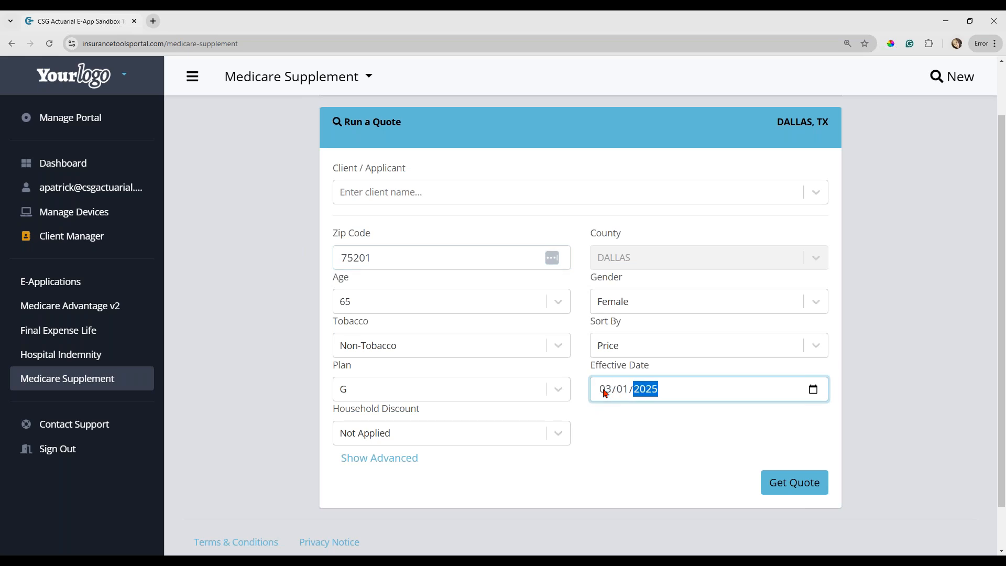
pyautogui.click(799, 491)
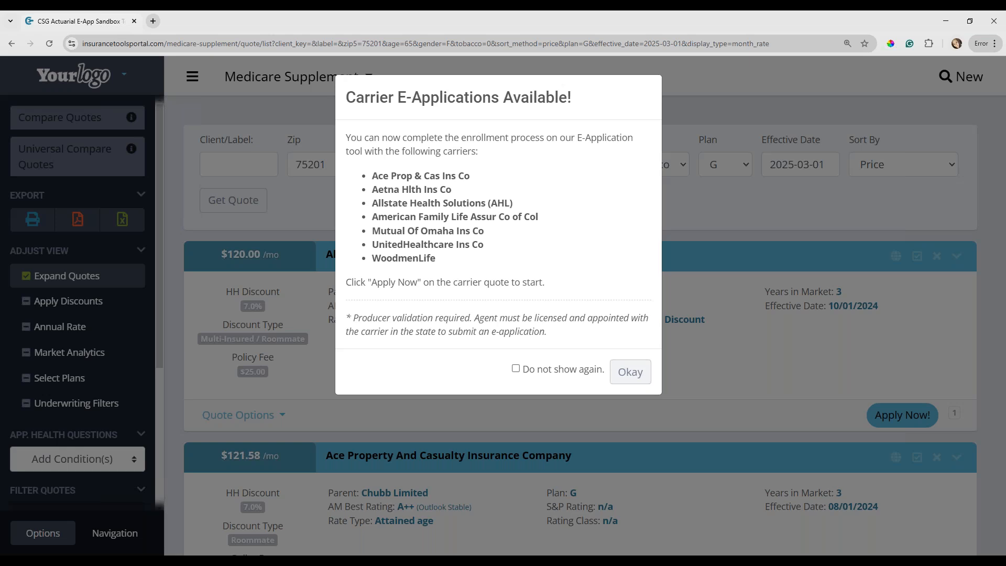
pyautogui.click(628, 373)
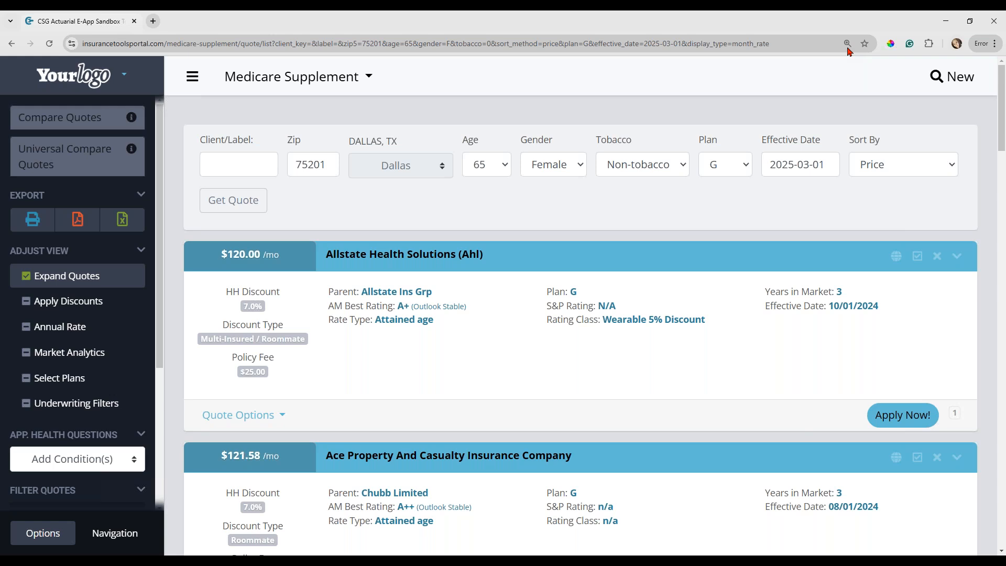
# Examine the Plan G quotes from the lowest price down to Aflac, including the explanation of Apply Discounts.
pyautogui.scroll(-4, 793, 397)
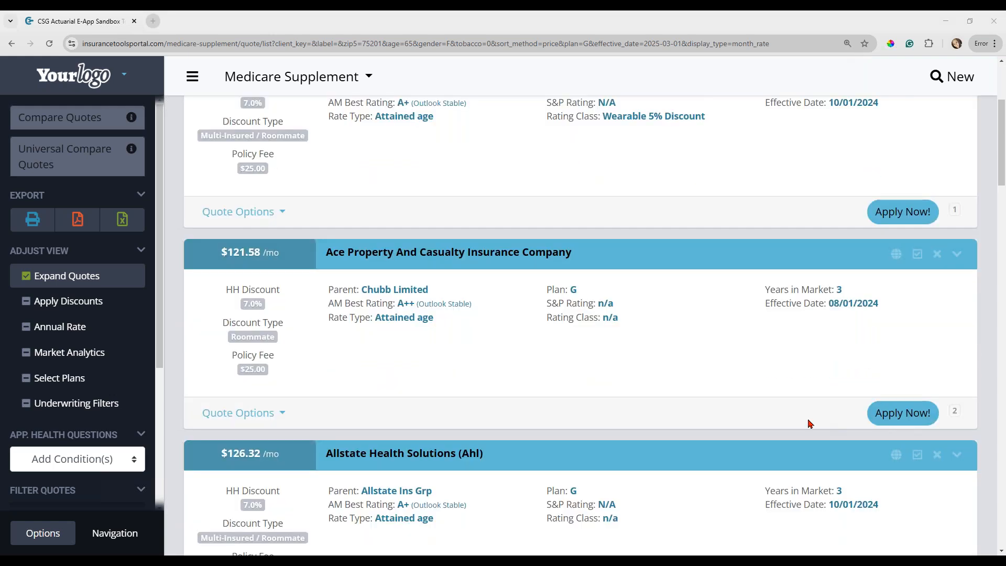
pyautogui.scroll(-1, 810, 424)
pyautogui.scroll(-1, 811, 423)
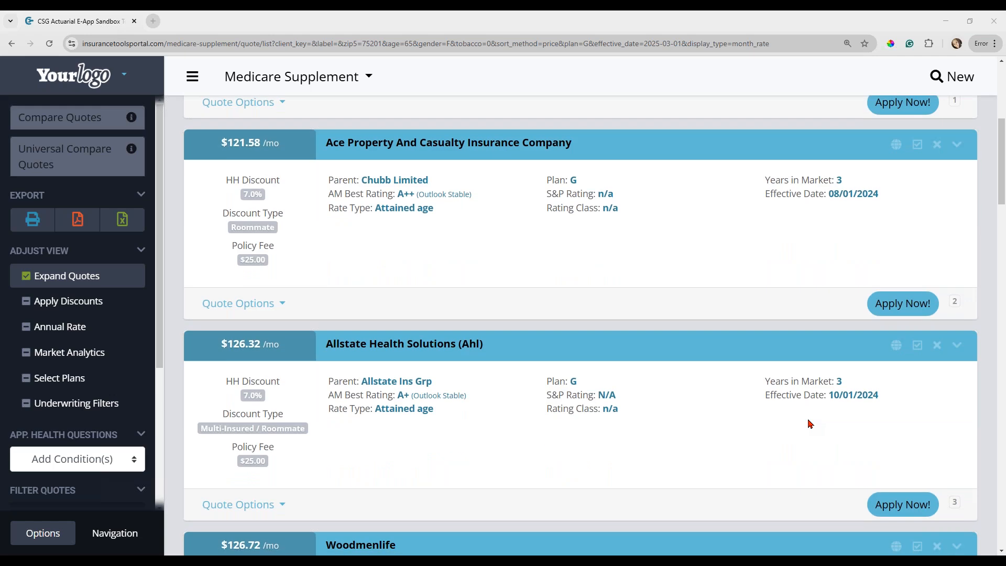
pyautogui.scroll(-5, 810, 424)
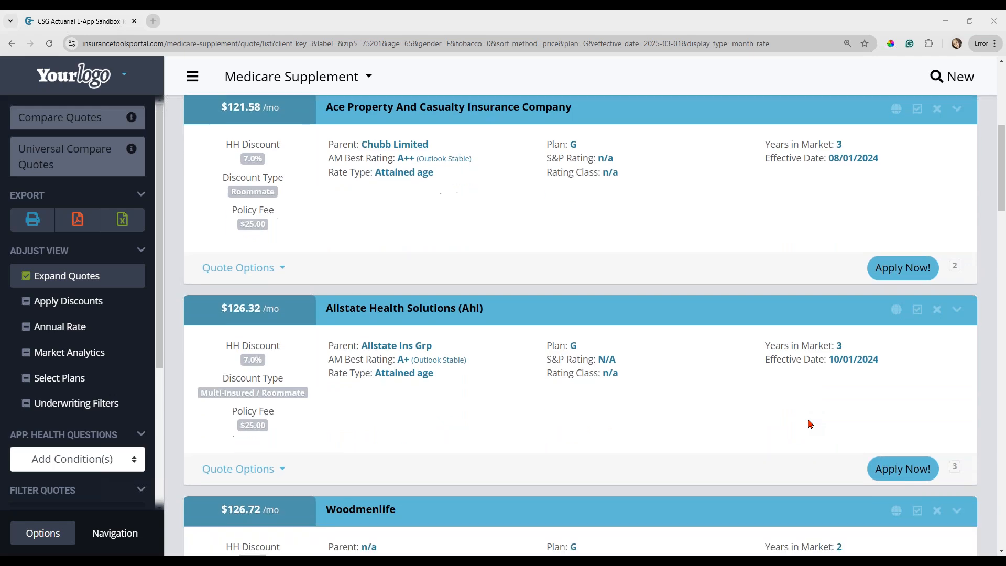
pyautogui.scroll(-4, 810, 424)
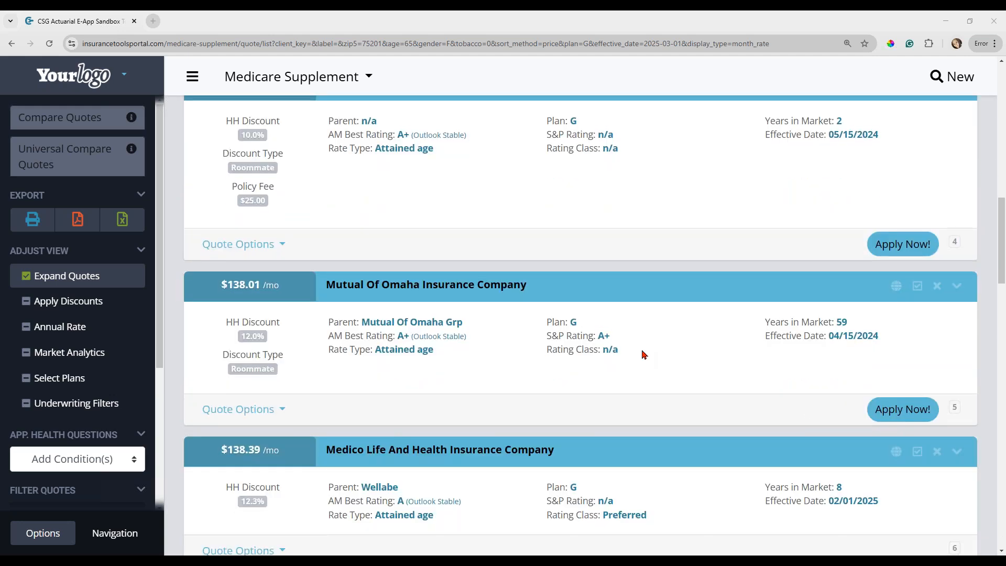
pyautogui.moveTo(80, 308)
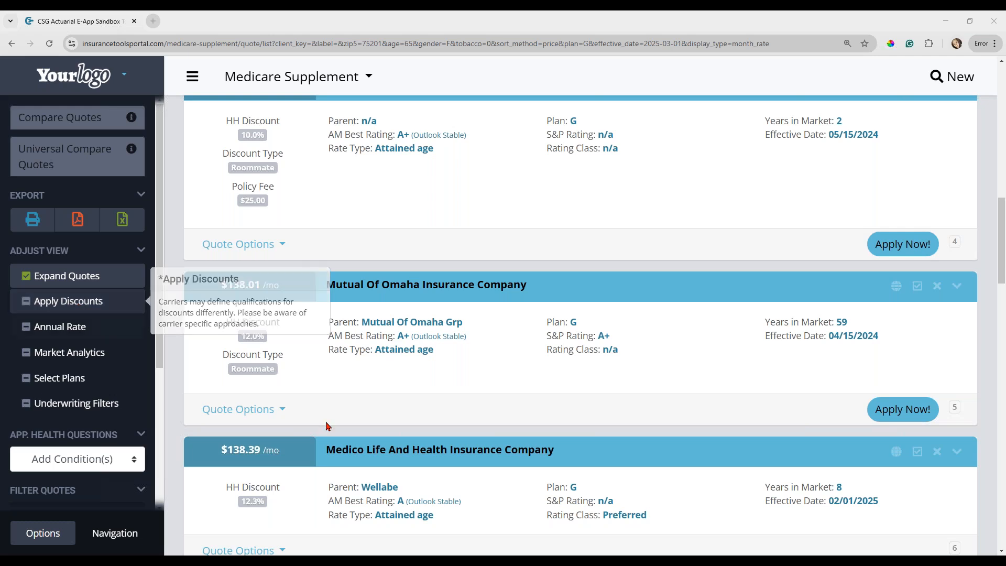
pyautogui.scroll(-3, 458, 434)
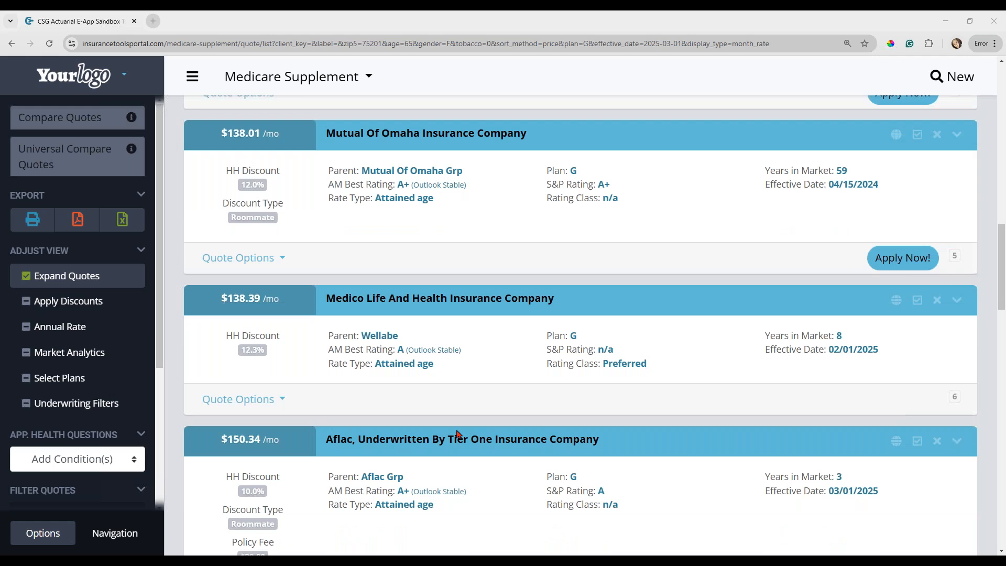
pyautogui.scroll(-3, 458, 433)
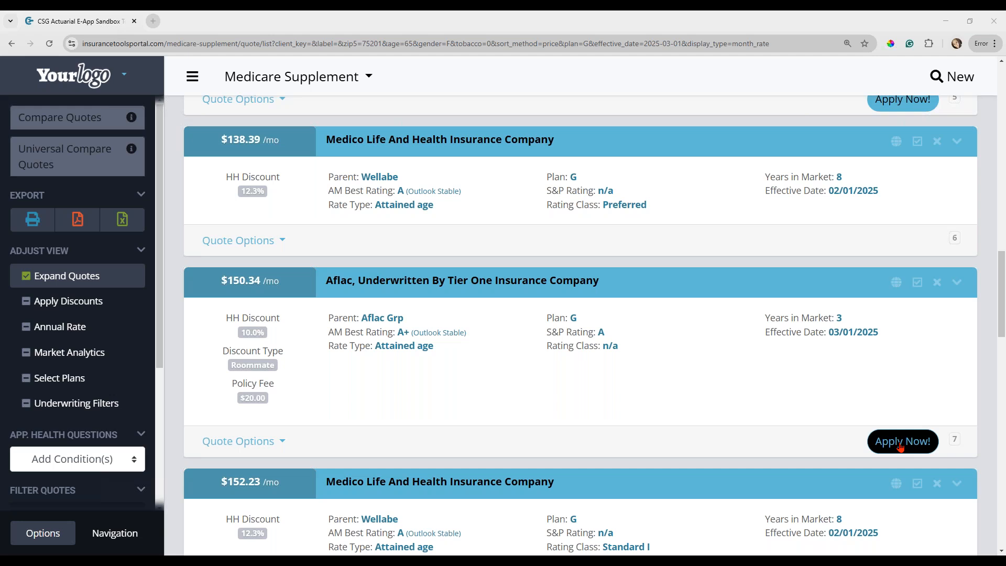
# Review the whole quote list from the cheapest carrier to Guarantee Trust Life, checking which quotes offer an online application.
pyautogui.scroll(15, 581, 325)
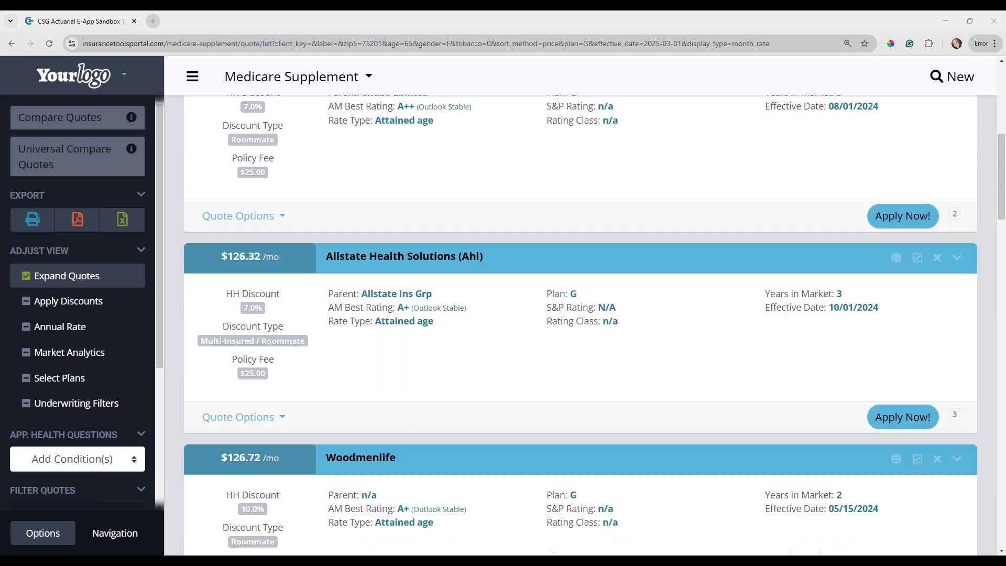
pyautogui.scroll(3, 730, 411)
pyautogui.scroll(-2, 731, 412)
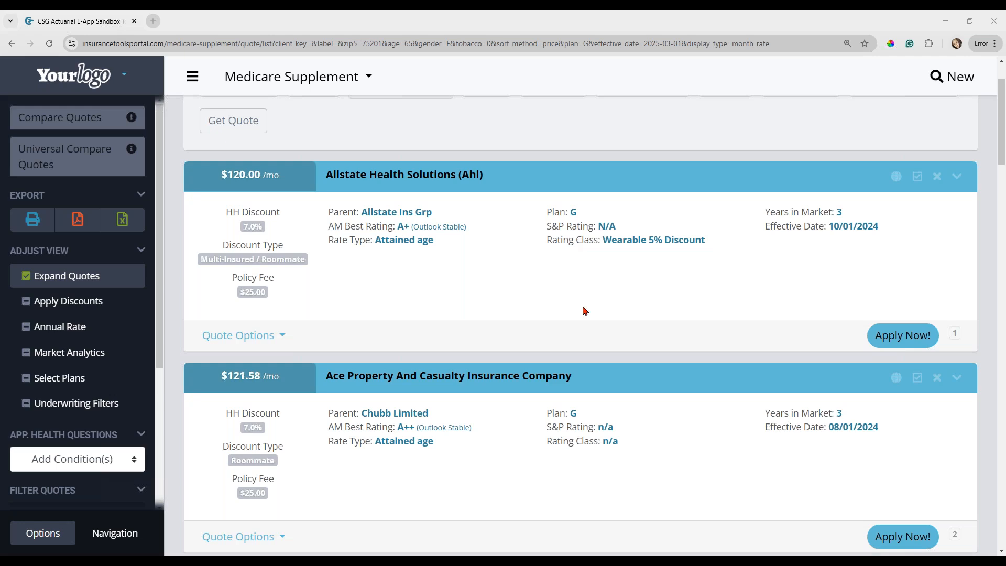
pyautogui.scroll(-6, 585, 311)
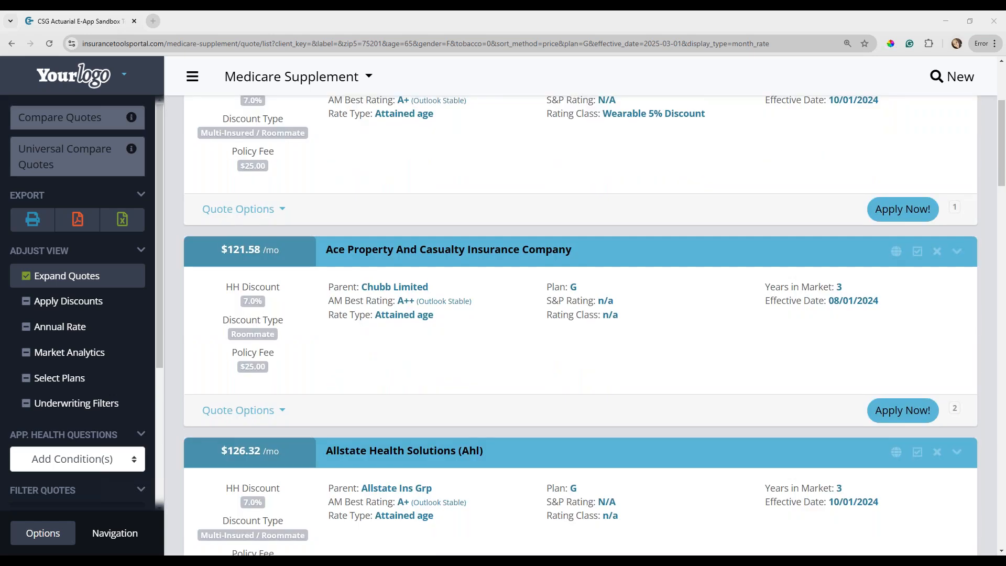
pyautogui.scroll(-7, 580, 325)
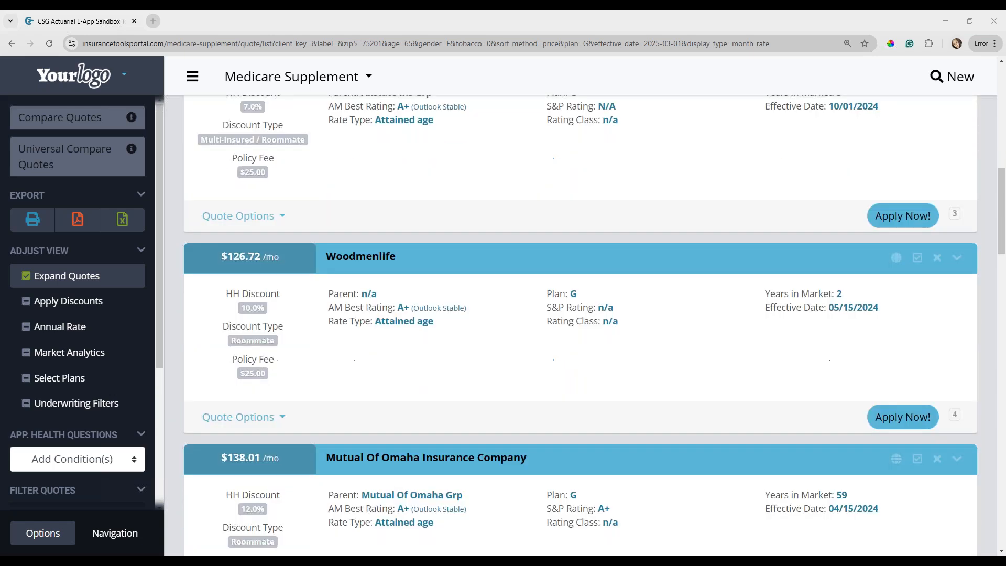
pyautogui.scroll(-9, 581, 325)
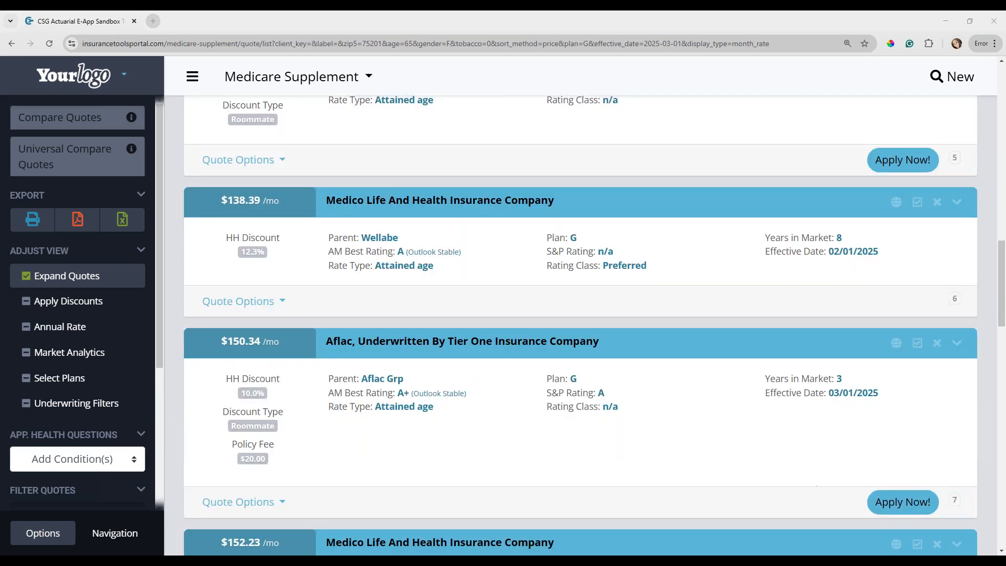
pyautogui.scroll(-6, 581, 325)
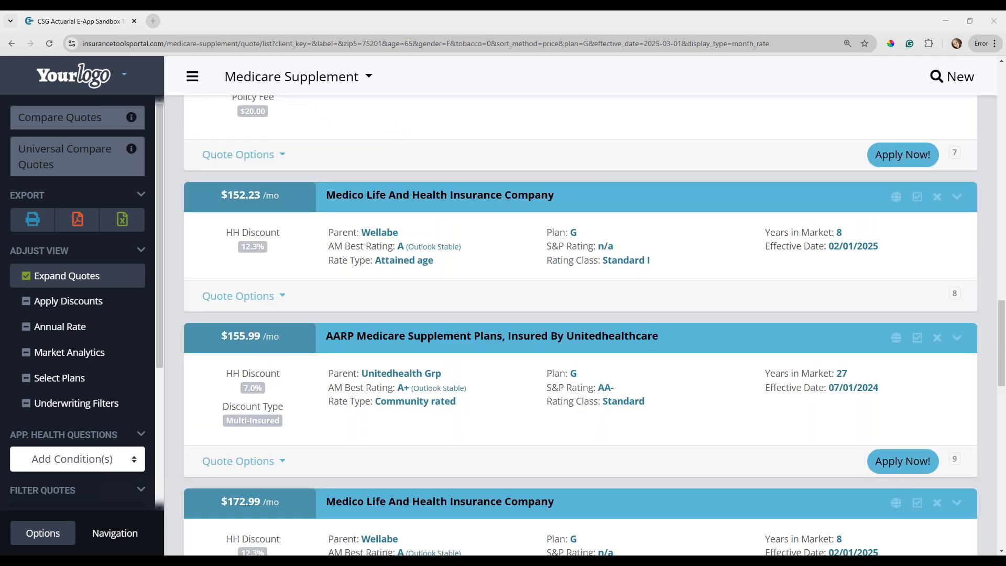
pyautogui.scroll(-4, 581, 325)
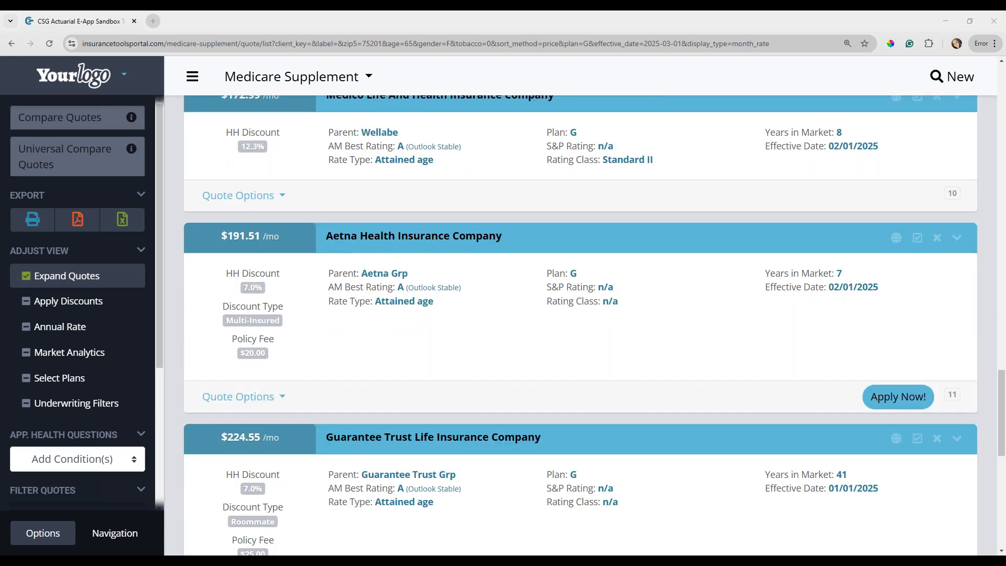
# Examine the household discount type on the AARP Medicare Supplement quote insured by UnitedHealthcare.
pyautogui.scroll(6, 601, 362)
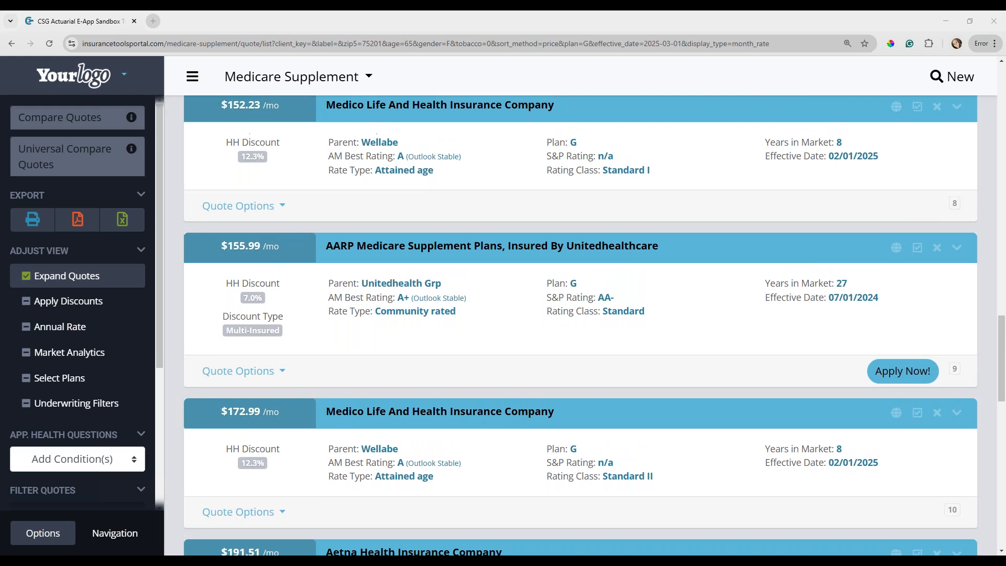
pyautogui.rightClick(612, 396)
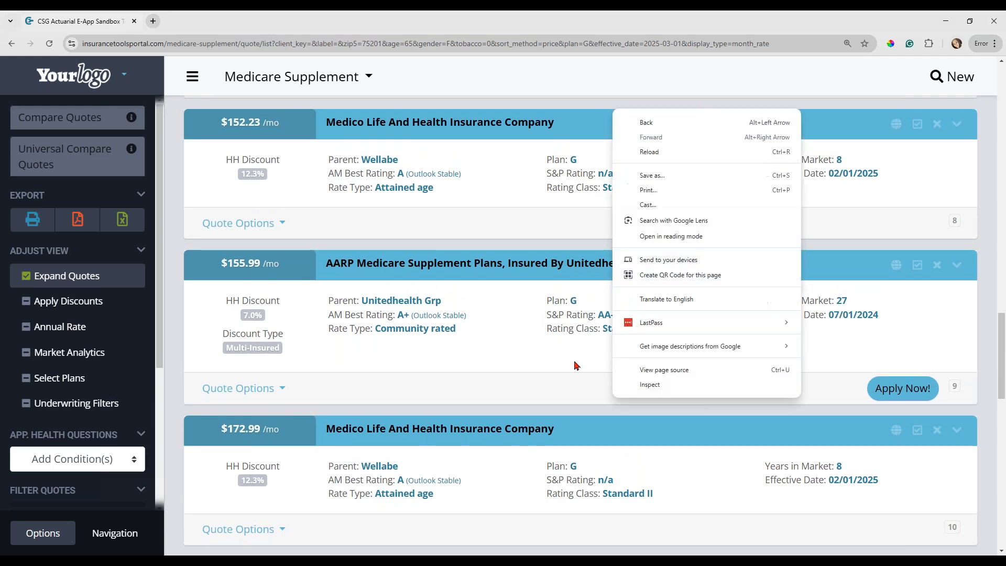
pyautogui.click(559, 368)
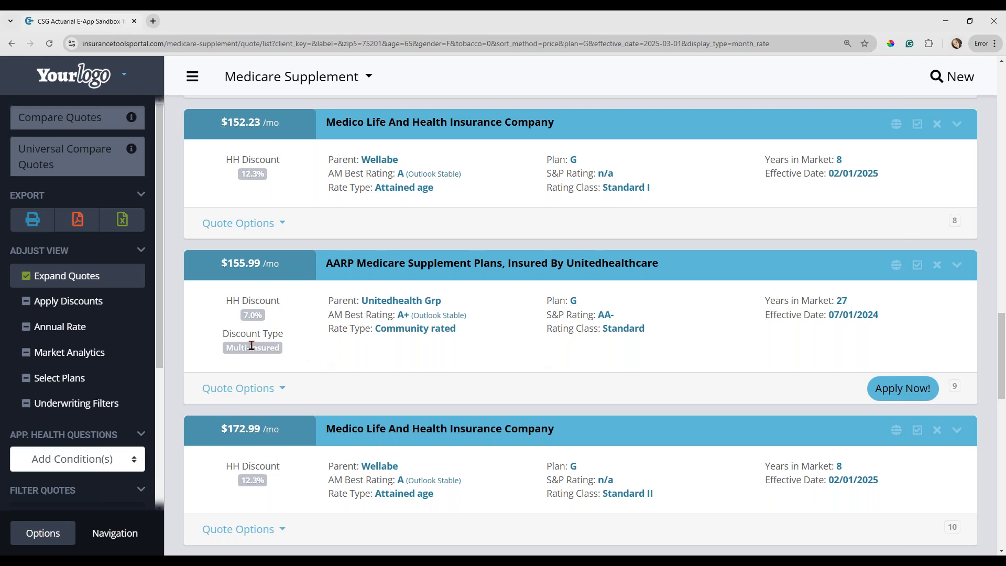
pyautogui.moveTo(252, 349); pyautogui.dragTo(260, 361)
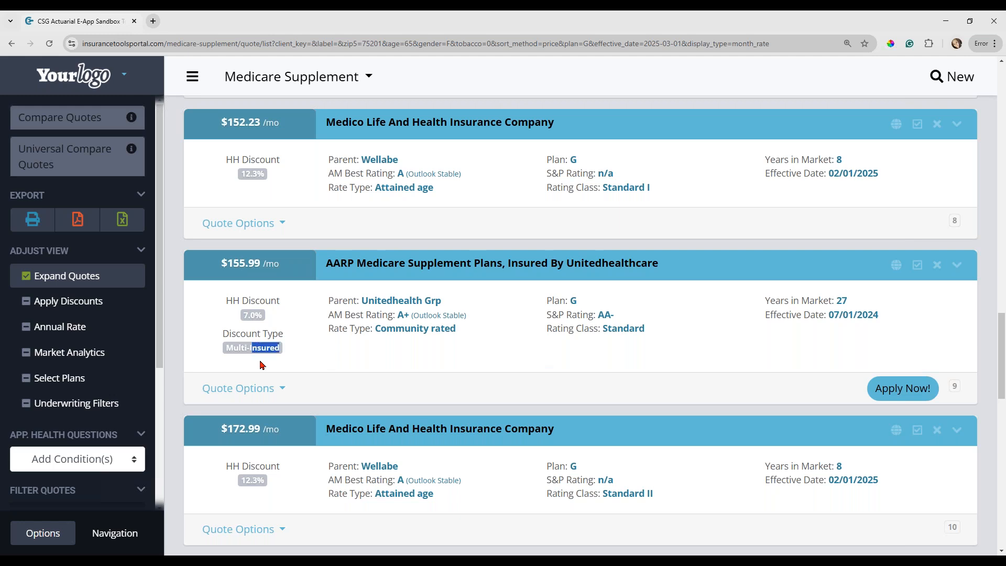
pyautogui.click(294, 359)
# Start the e-application for the Aflac Plan G quote underwritten by Tier One Insurance Company.
pyautogui.scroll(3, 295, 360)
pyautogui.scroll(3, 295, 359)
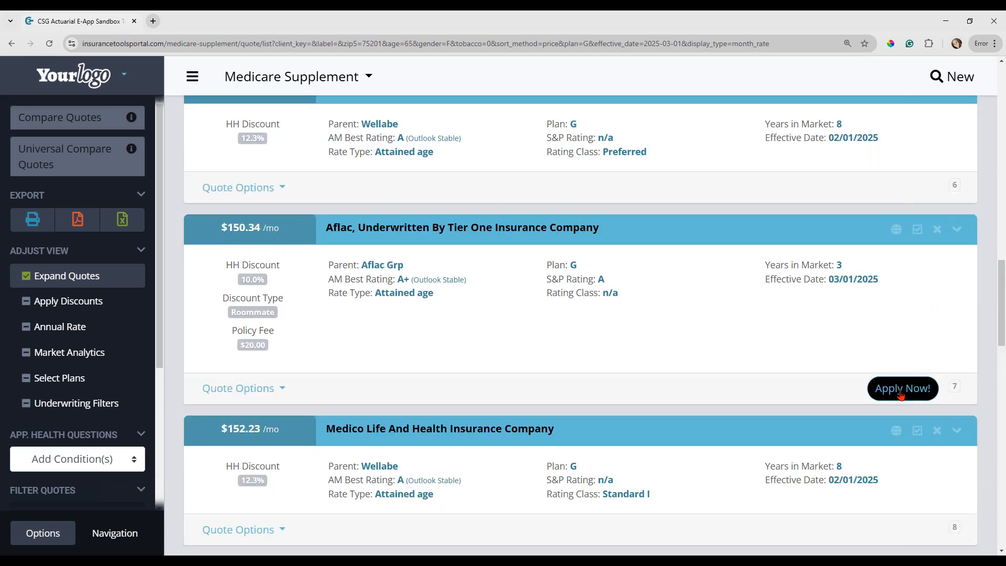
pyautogui.click(901, 395)
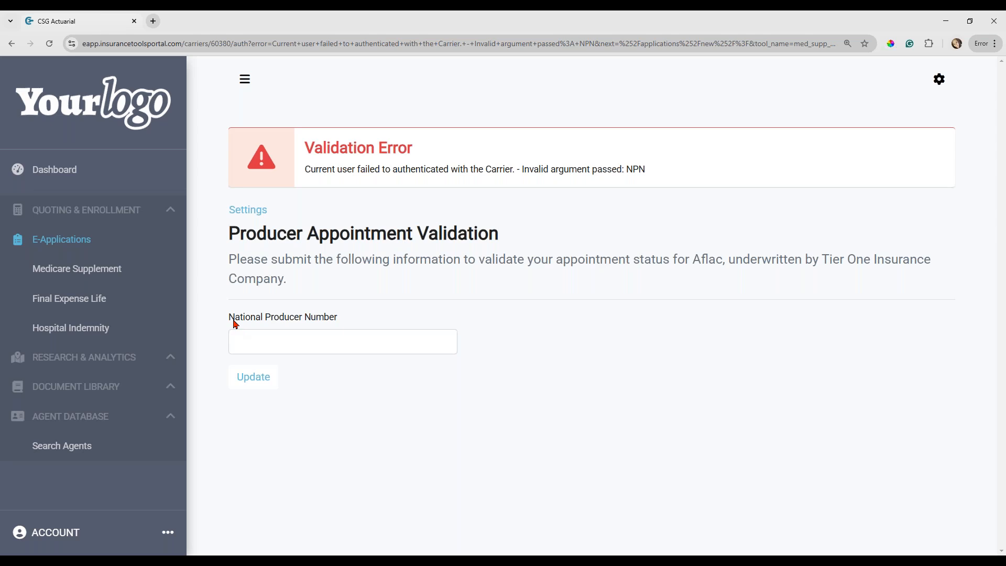
# Try to fill in the agent's National Producer Number for the Aflac producer appointment validation.
pyautogui.click(258, 341)
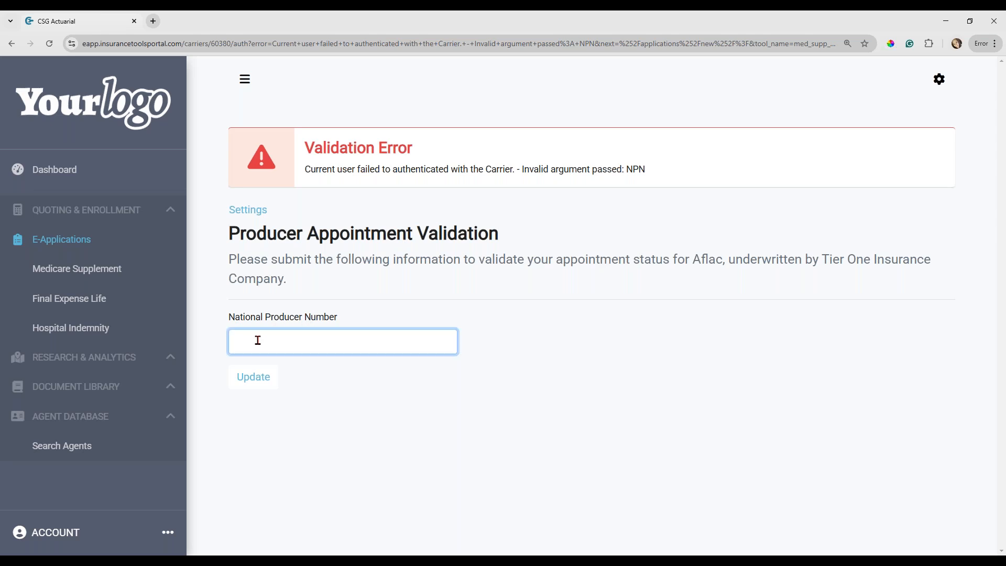
pyautogui.hotkey('ctrl', 'v')
pyautogui.moveTo(456, 343); pyautogui.dragTo(192, 349)
pyautogui.press('BackSpace')
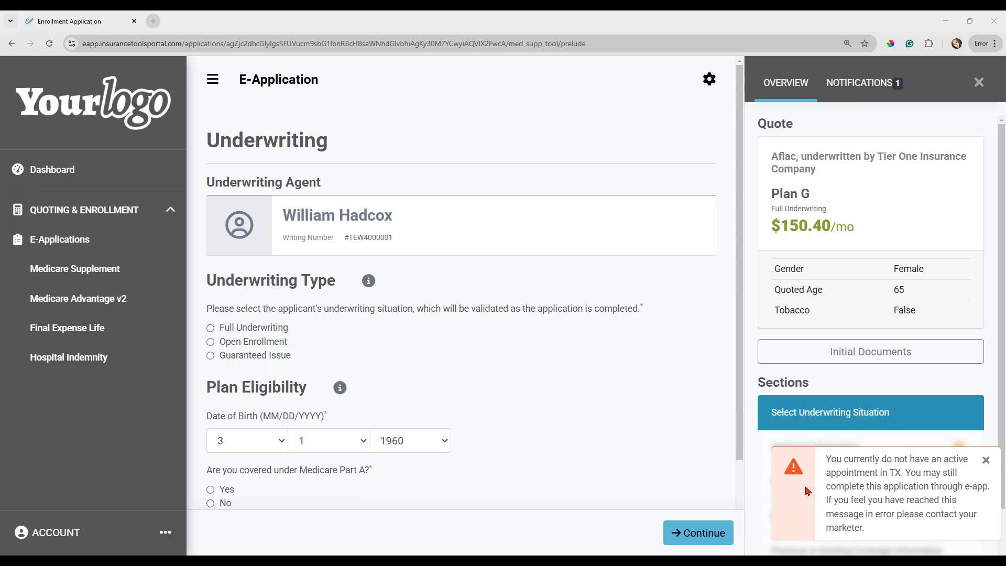
# Dismiss the appointment alert, and view the initial documents available for the Aflac application.
pyautogui.click(986, 461)
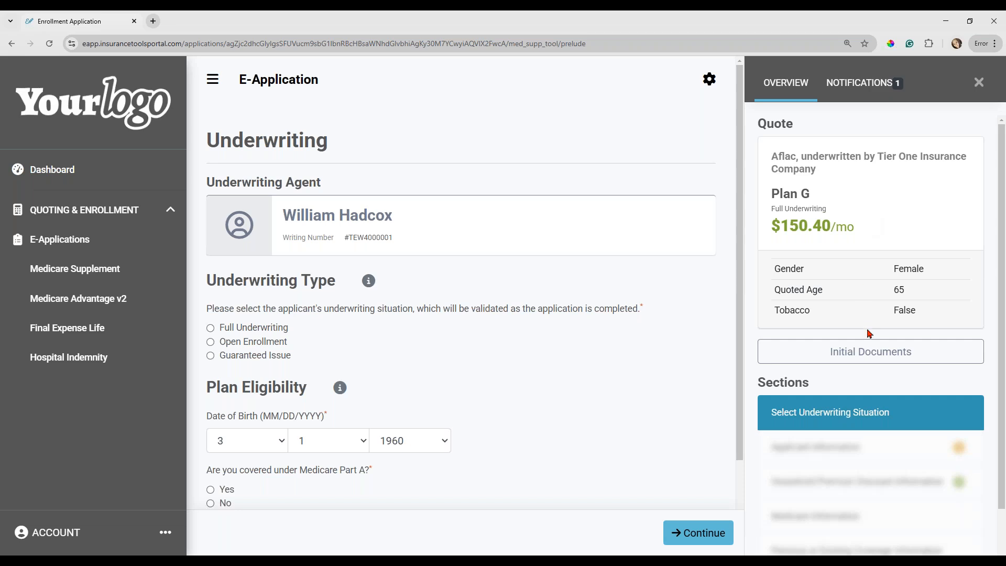
pyautogui.click(870, 360)
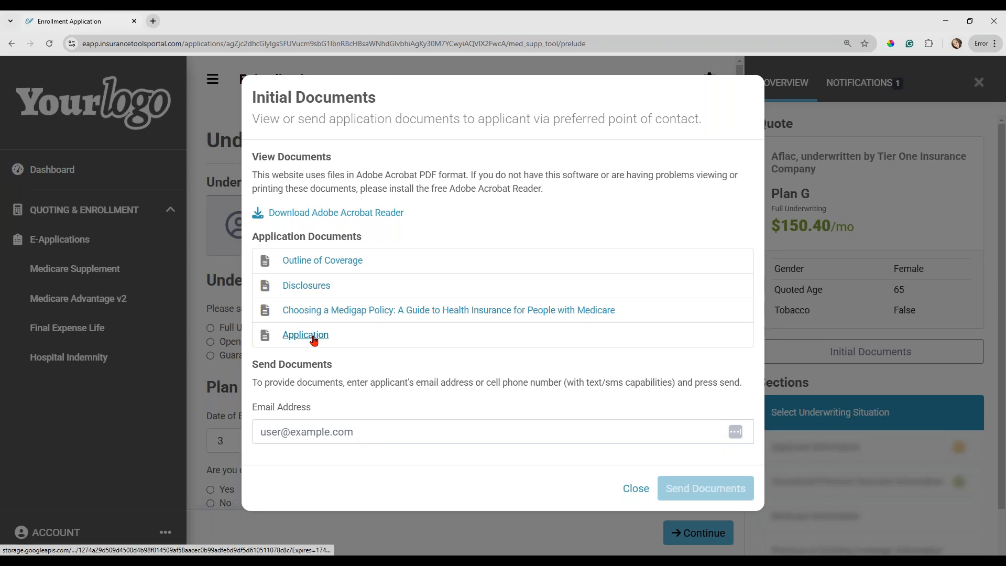
pyautogui.click(634, 489)
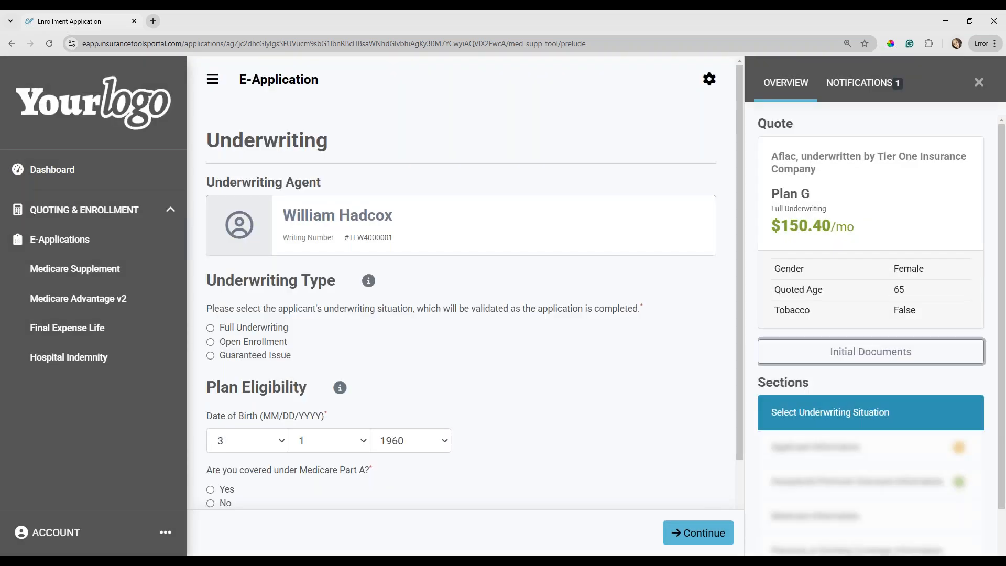
# Check the application's notifications and examine the list of sections in its overview.
pyautogui.click(860, 84)
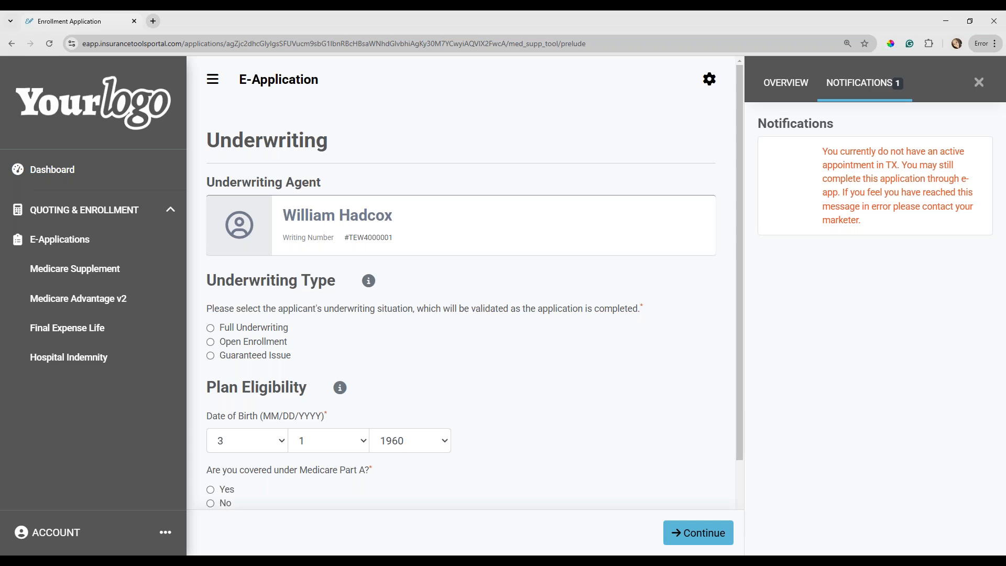
pyautogui.click(785, 88)
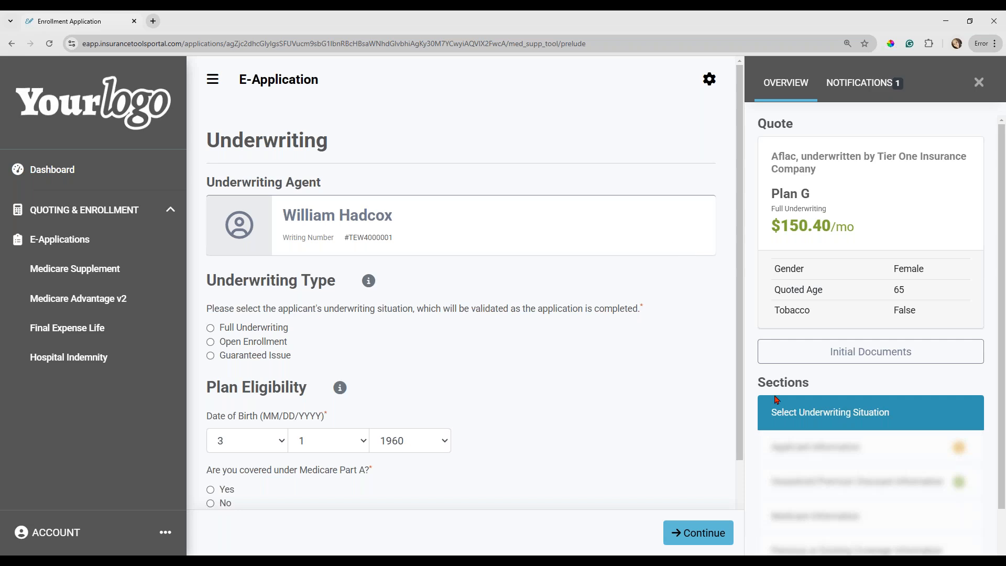
pyautogui.scroll(-2, 825, 403)
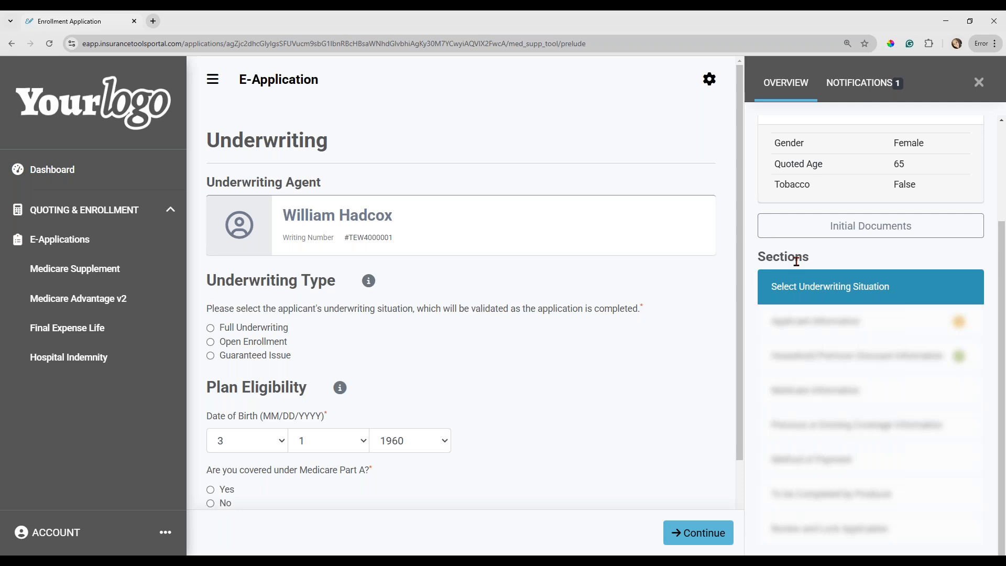
# Show the explanations of the underwriting types and choose Open Enrollment as the applicant's underwriting situation.
pyautogui.click(369, 284)
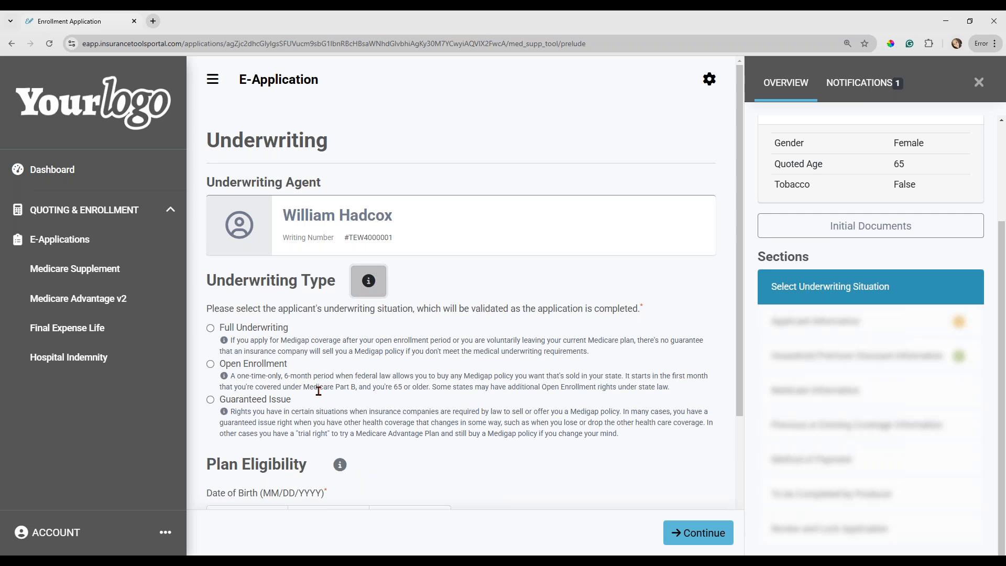
pyautogui.click(210, 365)
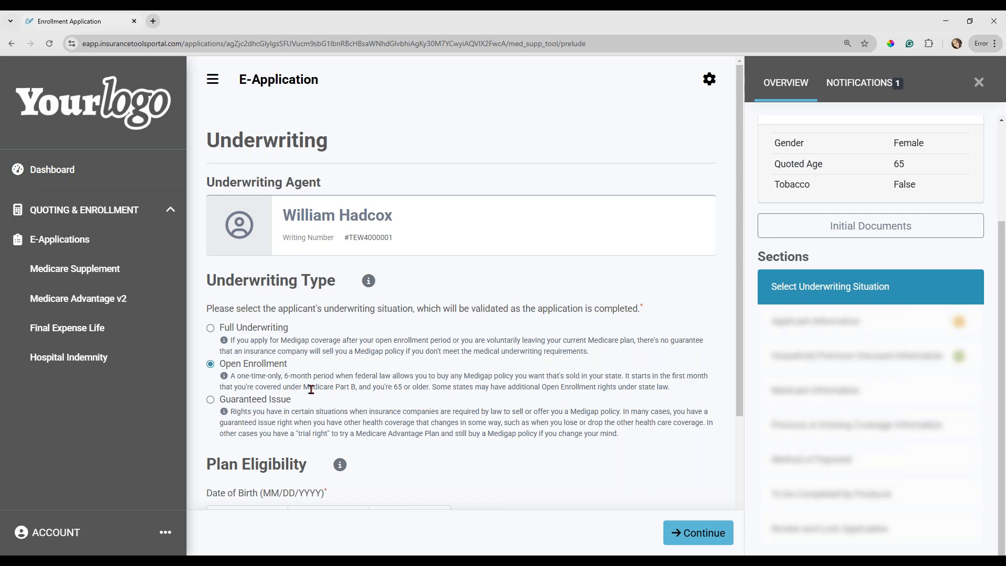
pyautogui.scroll(-2, 311, 389)
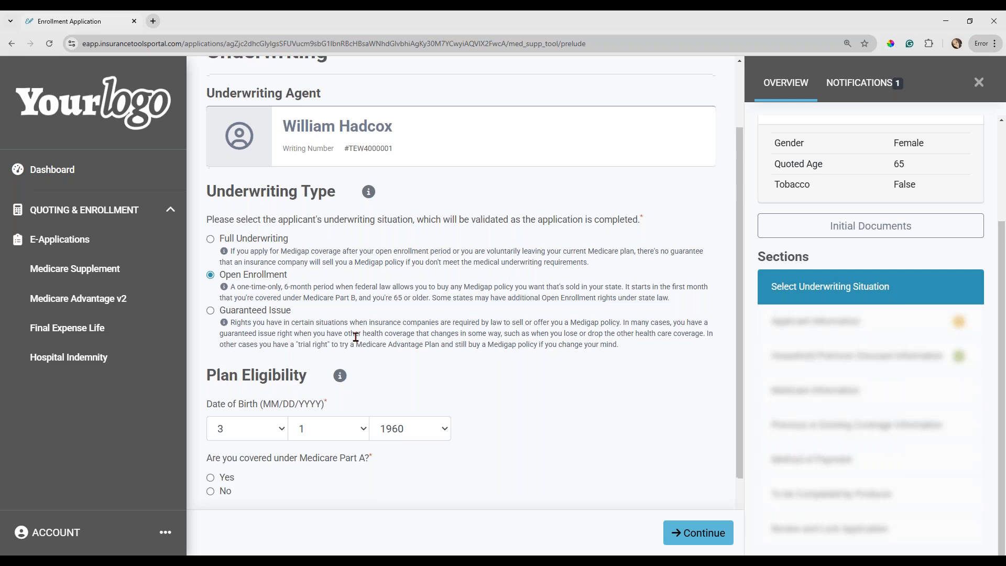
pyautogui.scroll(-2, 314, 330)
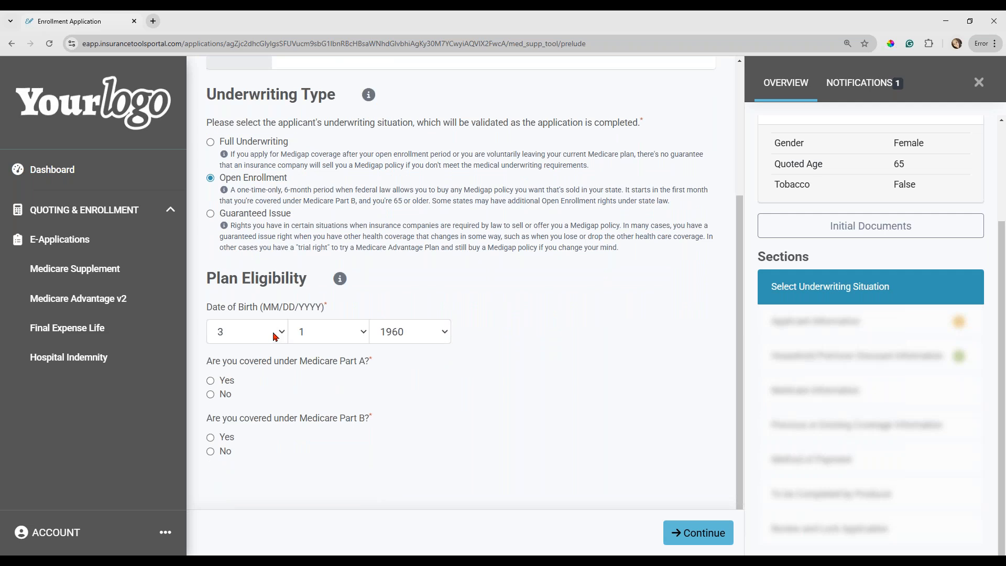
# Answer Yes to both the Medicare Part A and the Medicare Part B coverage questions under Plan Eligibility.
pyautogui.click(212, 384)
pyautogui.scroll(-1, 212, 383)
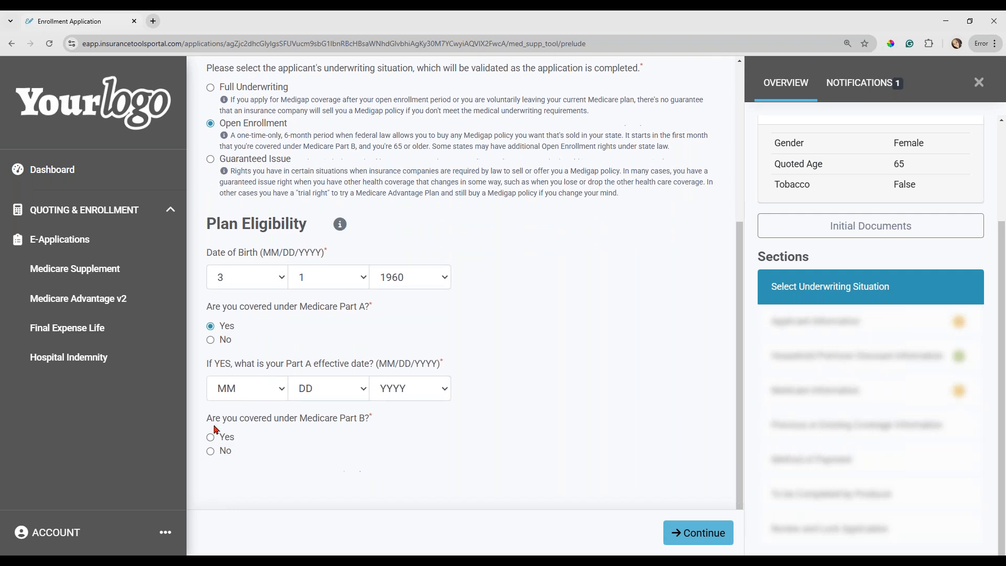
pyautogui.click(211, 438)
# Set the applicant's Medicare Part A effective date to 3/1/2025.
pyautogui.click(231, 389)
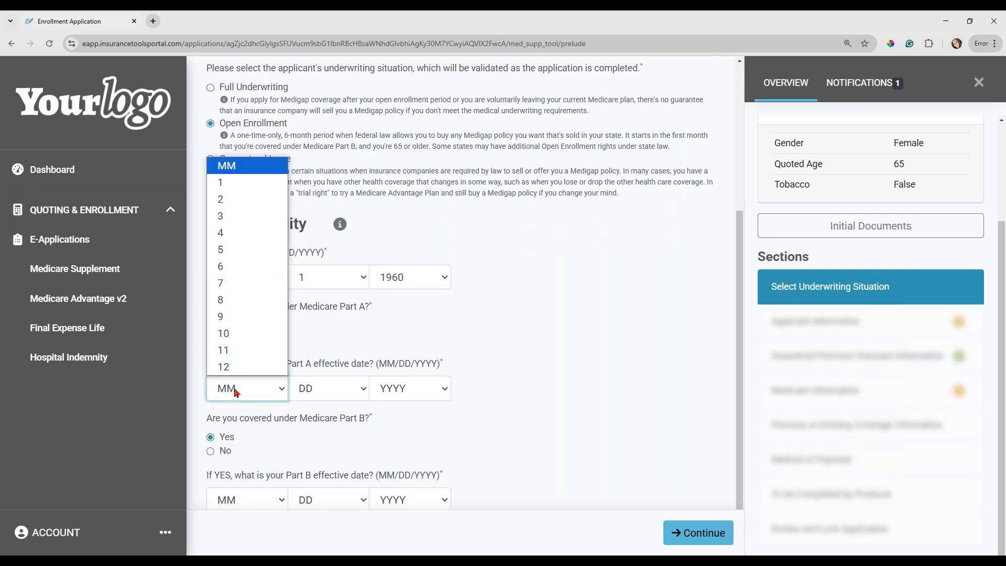
pyautogui.click(242, 220)
pyautogui.click(327, 389)
pyautogui.click(315, 64)
pyautogui.click(403, 388)
pyautogui.press('Down')
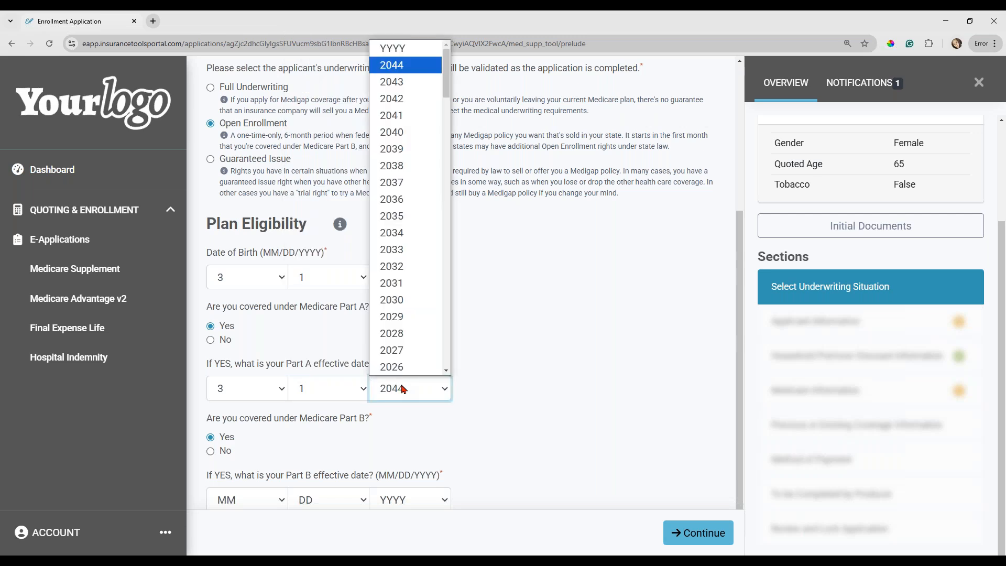
pyautogui.press('Down')
pyautogui.press('Down')
pyautogui.press('Down')
pyautogui.press('Down')
pyautogui.press('Down')
pyautogui.press('Down')
pyautogui.press('Down')
pyautogui.press('Down')
pyautogui.press('Down')
pyautogui.press('Down')
pyautogui.press('Down')
pyautogui.press('Down')
pyautogui.press('Down')
pyautogui.press('Down')
pyautogui.press('Down')
pyautogui.press('Down')
pyautogui.press('Down')
pyautogui.press('Down')
pyautogui.press('Down')
pyautogui.press('Return')
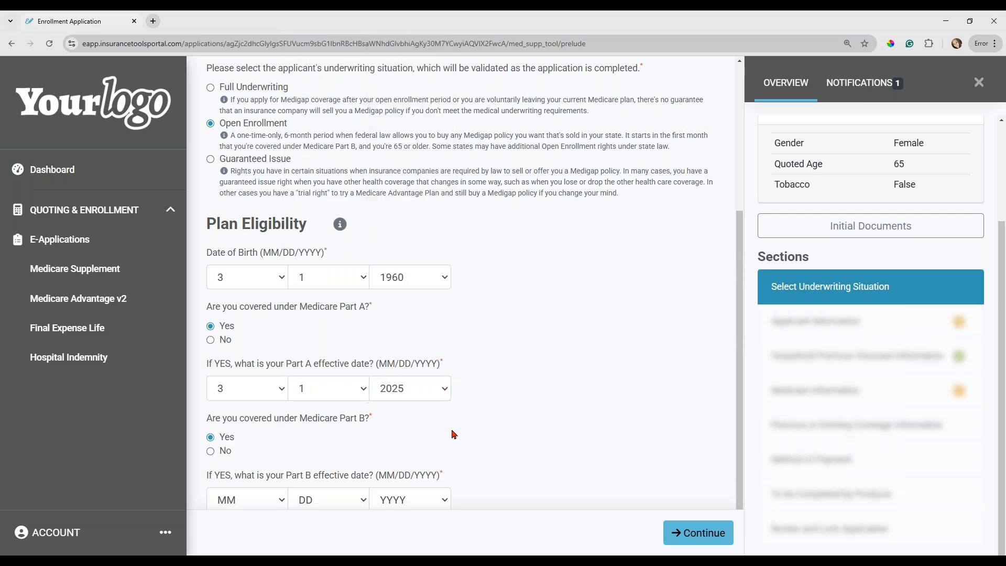
# Set the Medicare Part B effective date to 3/1/2025 and continue to the Applicant Information section.
pyautogui.scroll(-1, 275, 448)
pyautogui.click(260, 446)
pyautogui.click(252, 272)
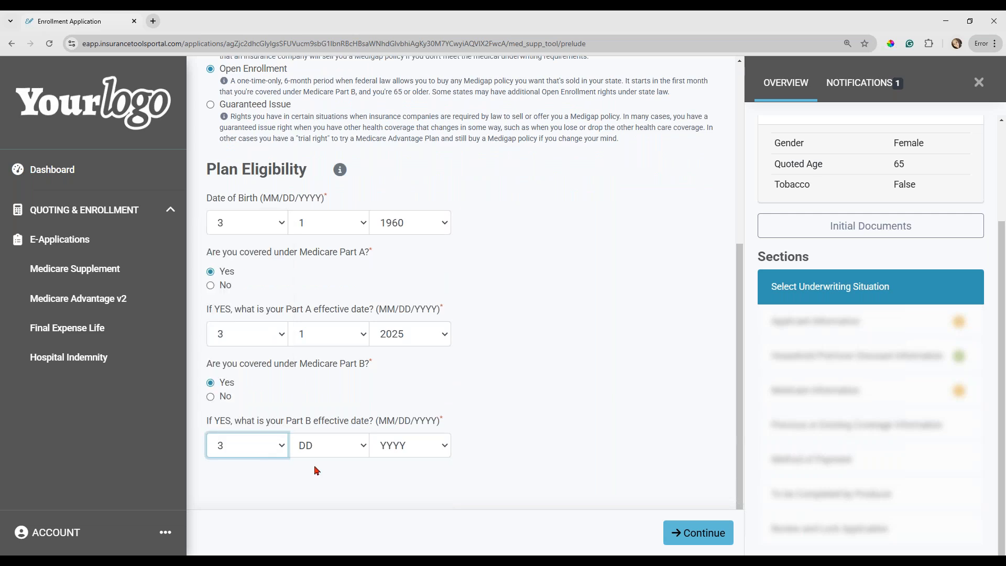
pyautogui.click(308, 446)
pyautogui.press('Down')
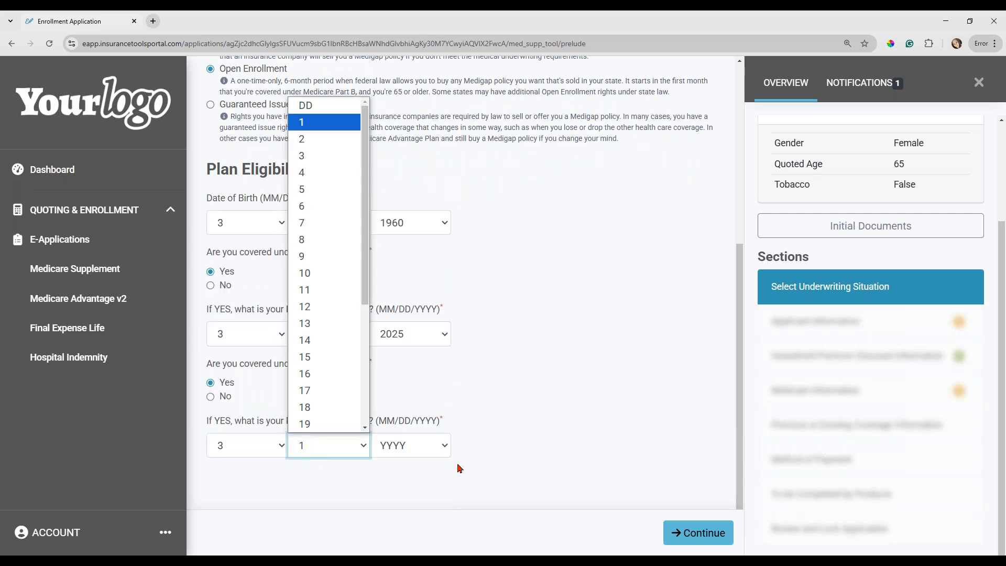
pyautogui.click(403, 448)
pyautogui.press('Down')
pyautogui.press('Down')
pyautogui.press('Down')
pyautogui.press('Down')
pyautogui.press('Down')
pyautogui.press('Down')
pyautogui.press('Down')
pyautogui.press('Down')
pyautogui.press('Down')
pyautogui.press('Down')
pyautogui.press('Down')
pyautogui.press('Down')
pyautogui.press('Down')
pyautogui.press('Down')
pyautogui.press('Down')
pyautogui.press('Down')
pyautogui.press('Down')
pyautogui.press('Down')
pyautogui.press('Down')
pyautogui.press('Down')
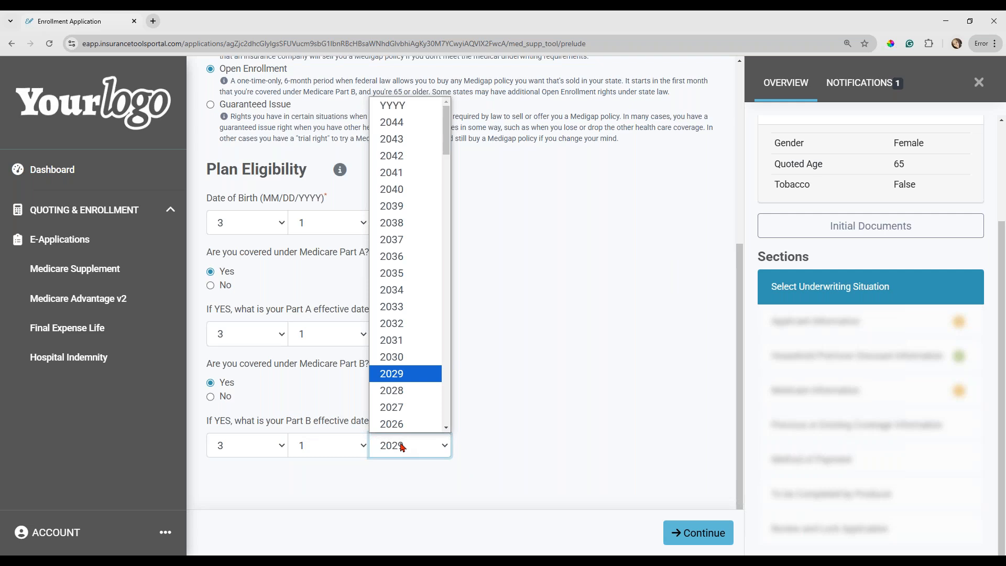
pyautogui.click(530, 416)
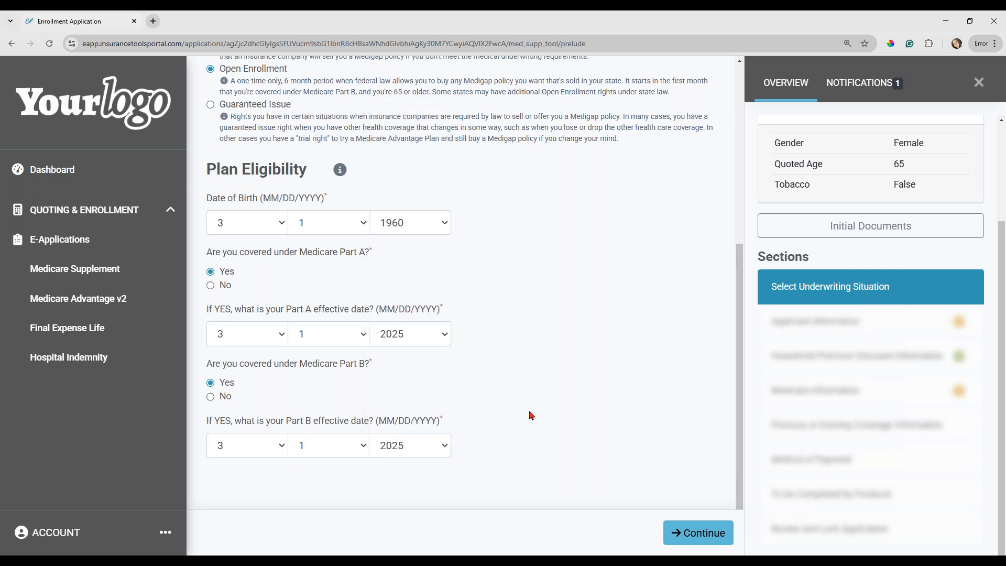
pyautogui.click(696, 534)
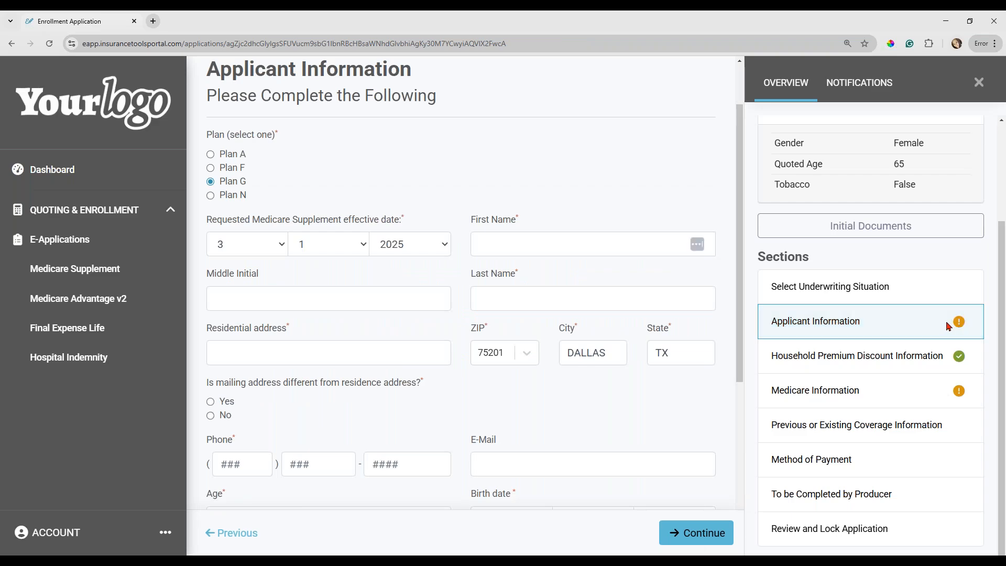
# Enter the applicant's first and last name in the Applicant Information section.
pyautogui.moveTo(964, 326)
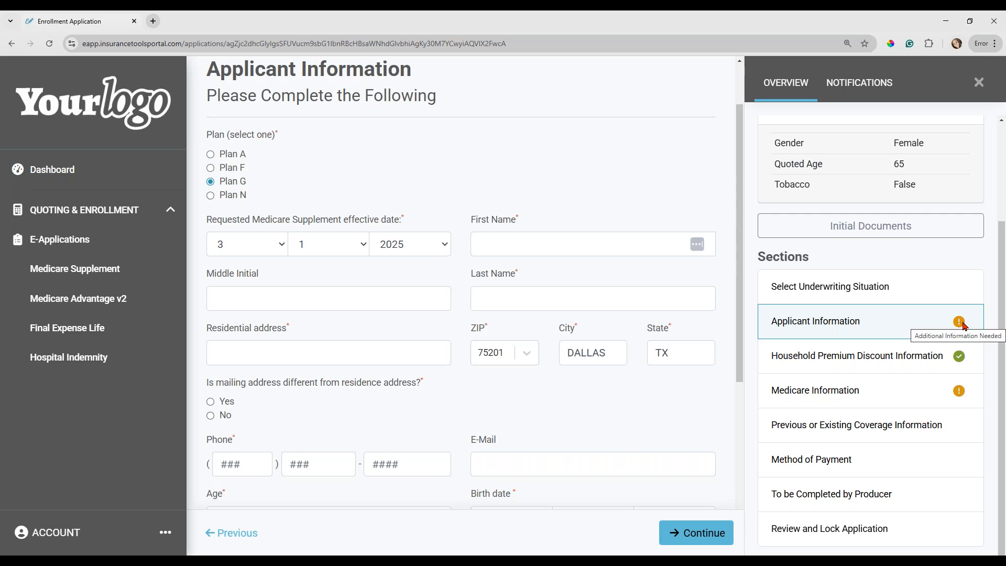
pyautogui.moveTo(960, 367)
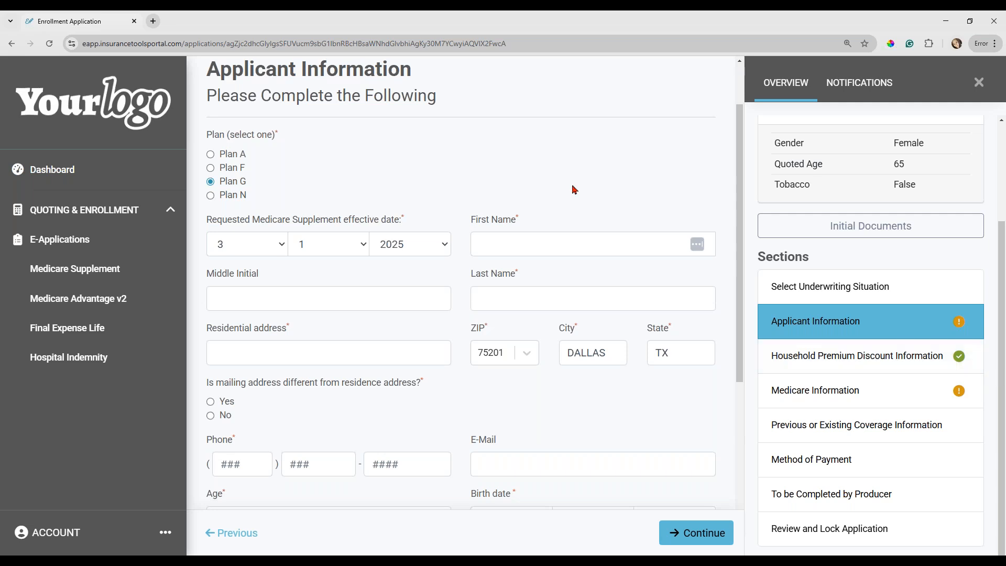
pyautogui.scroll(2, 574, 190)
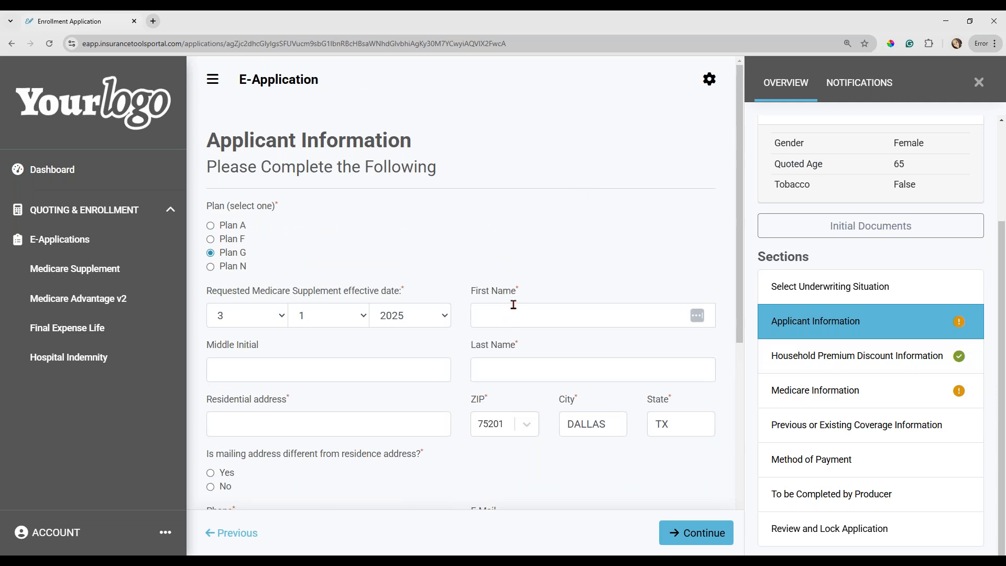
pyautogui.click(497, 323)
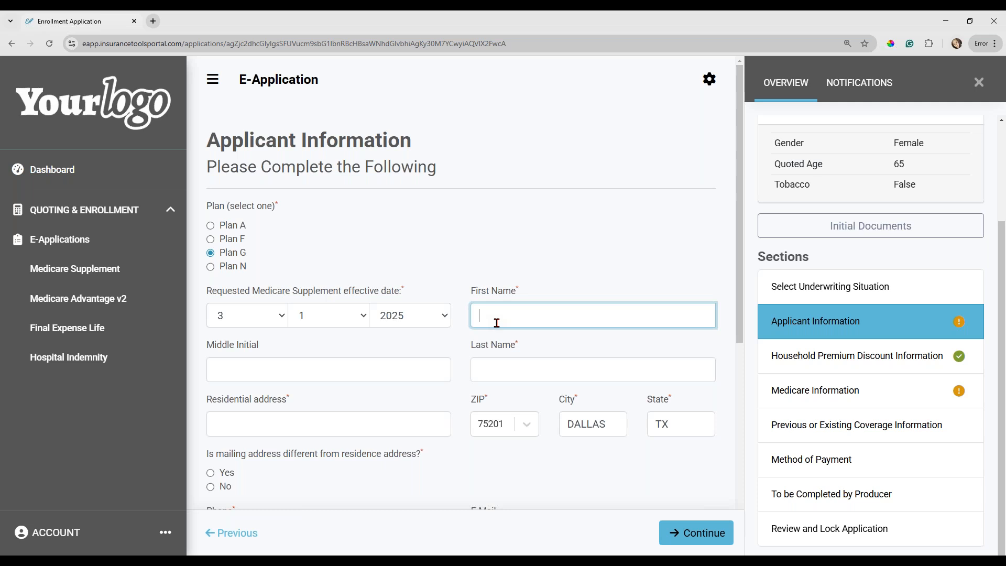
pyautogui.scroll(-1, 497, 323)
pyautogui.scroll(-1, 497, 323)
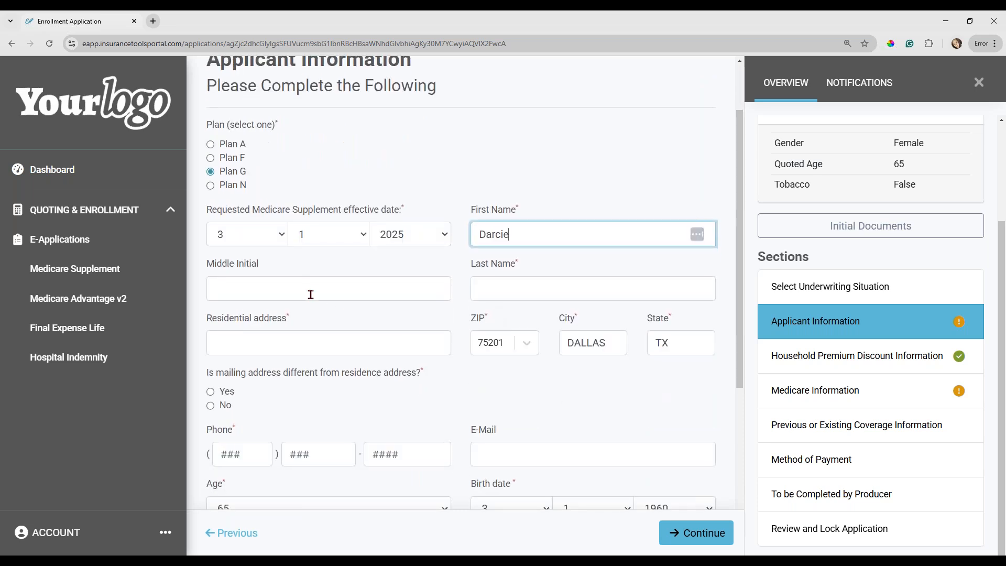
pyautogui.click(499, 289)
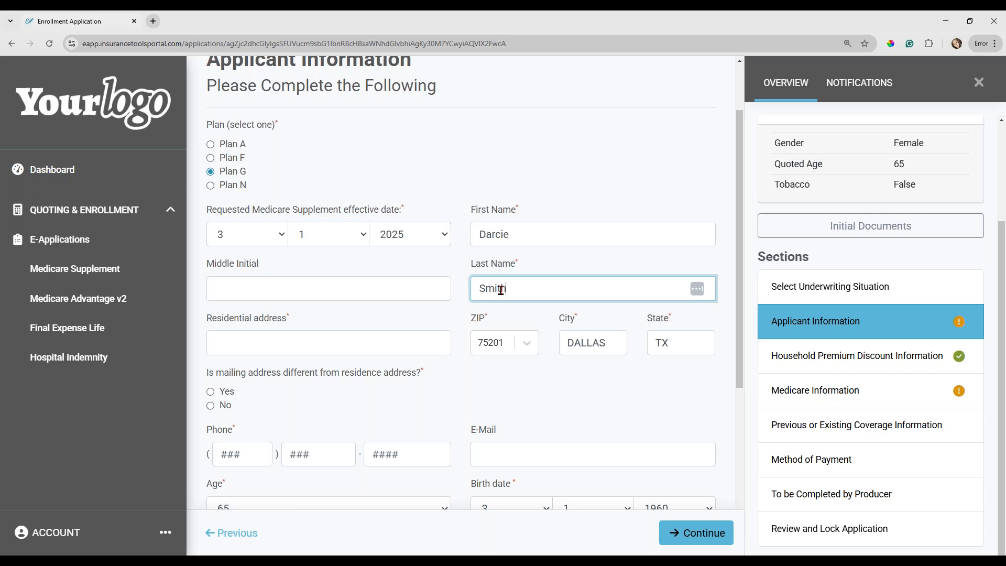
# Fill in the applicant's residential street address and phone number.
pyautogui.click(322, 342)
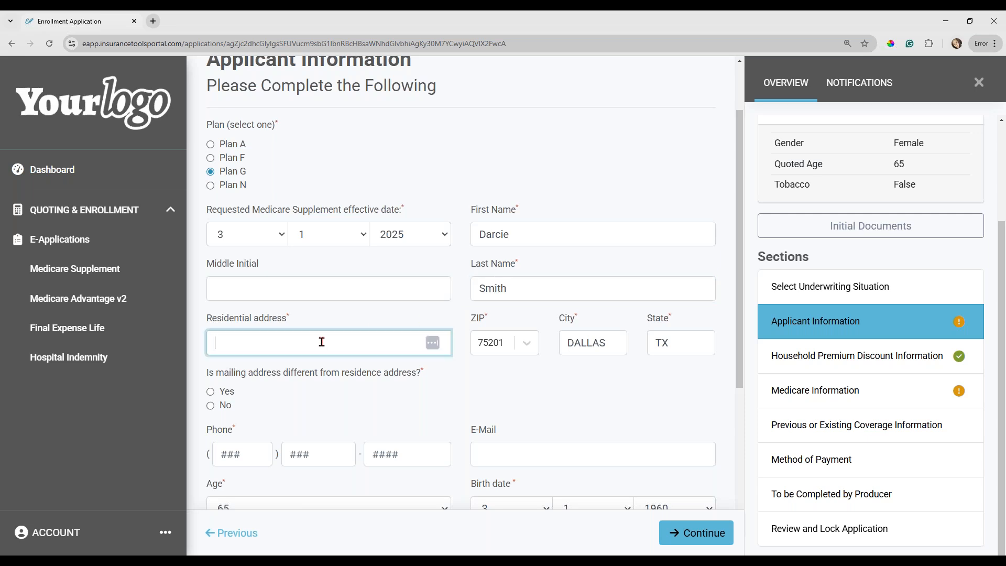
pyautogui.scroll(-1, 601, 383)
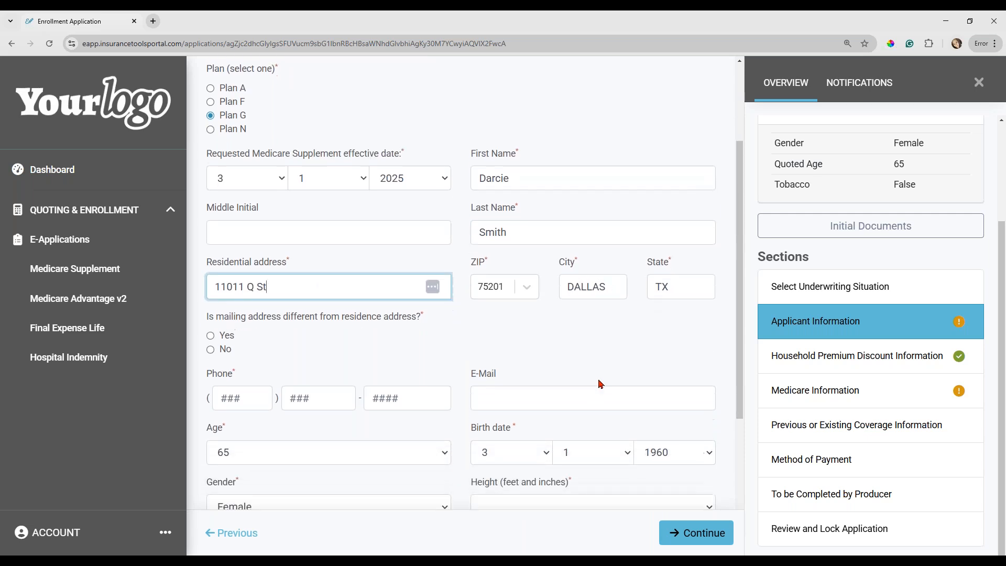
pyautogui.scroll(-1, 600, 383)
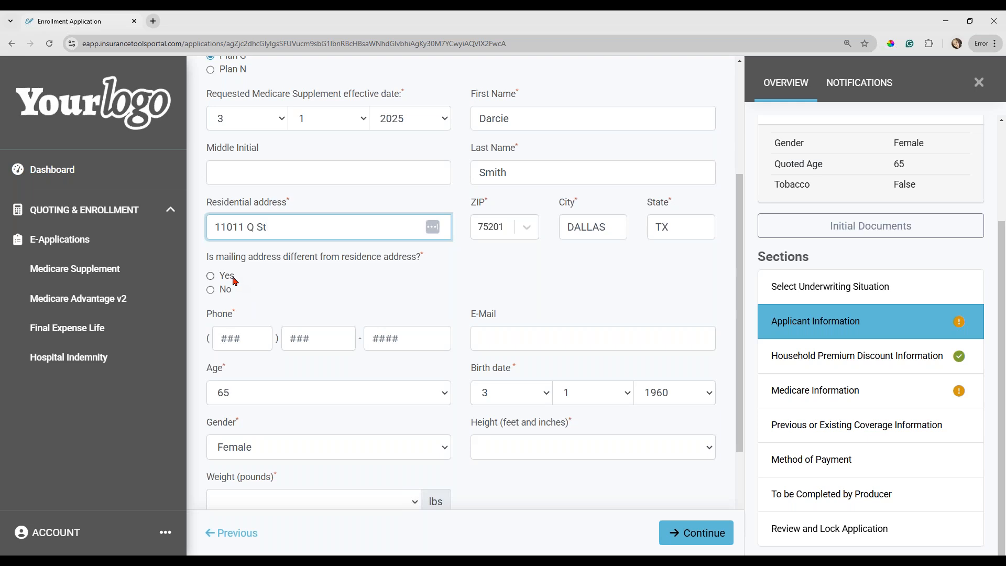
pyautogui.click(229, 342)
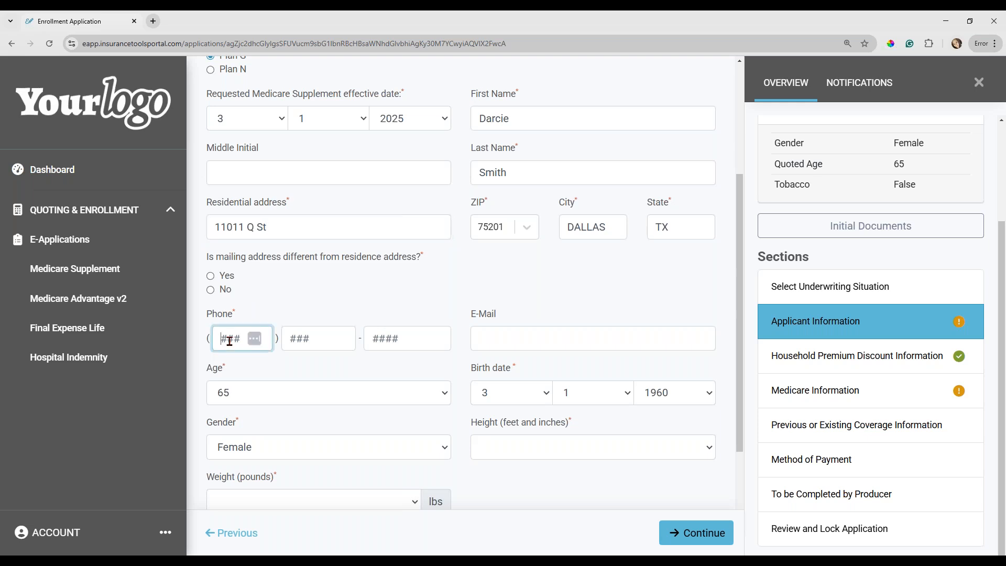
pyautogui.write('5555555555')
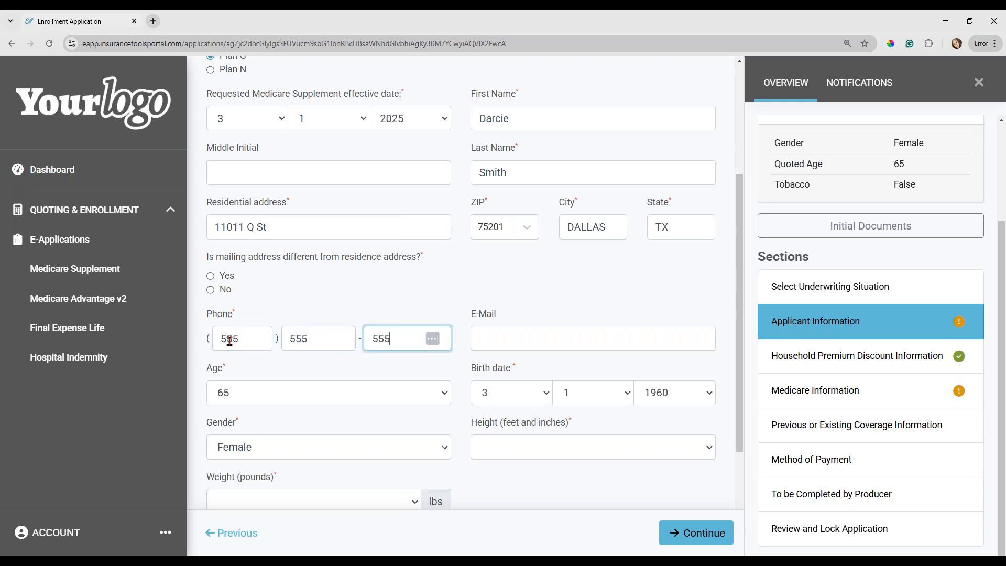
# Enter the applicant's e-mail address, correcting the misspelled part before the domain.
pyautogui.click(487, 334)
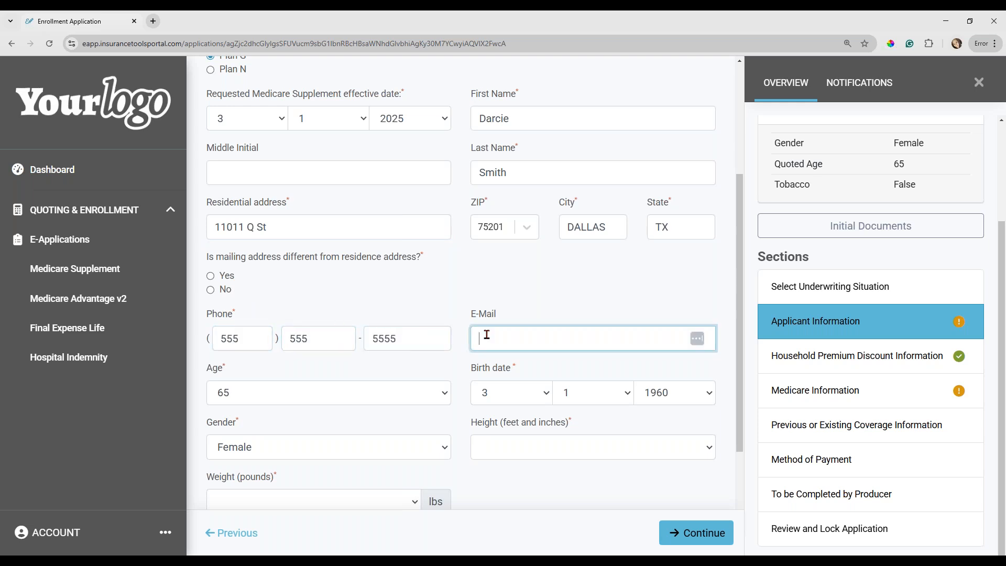
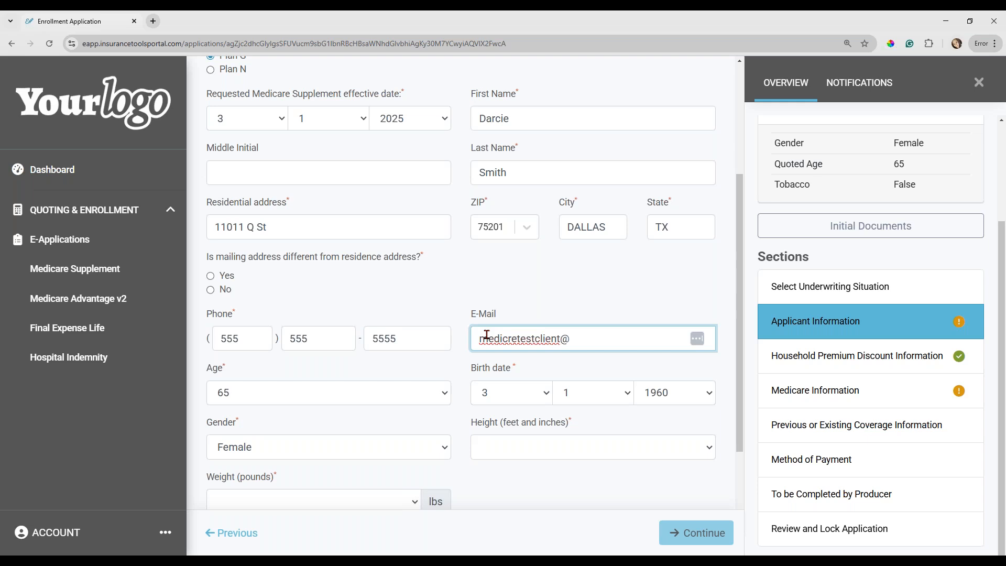
pyautogui.moveTo(569, 341); pyautogui.dragTo(509, 336)
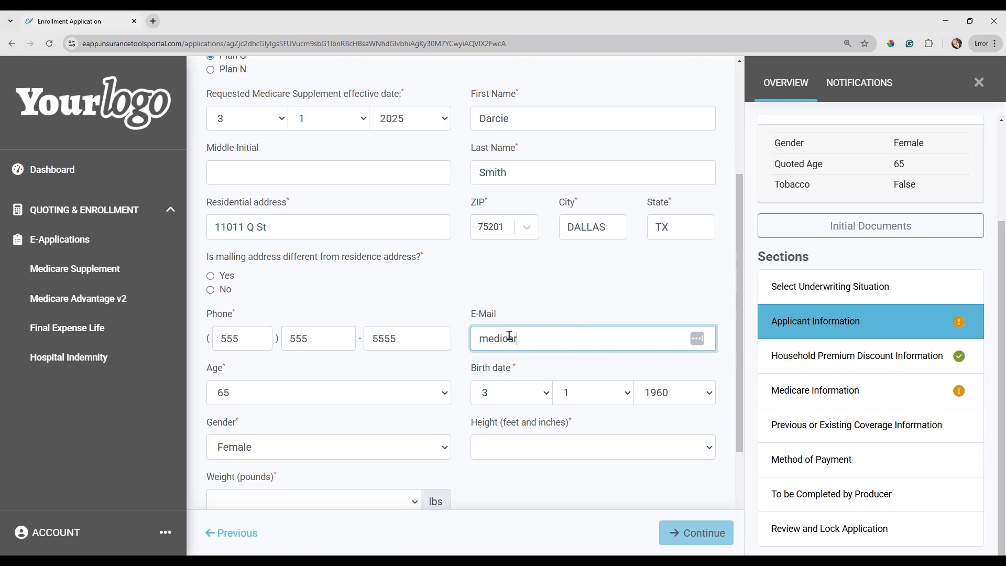
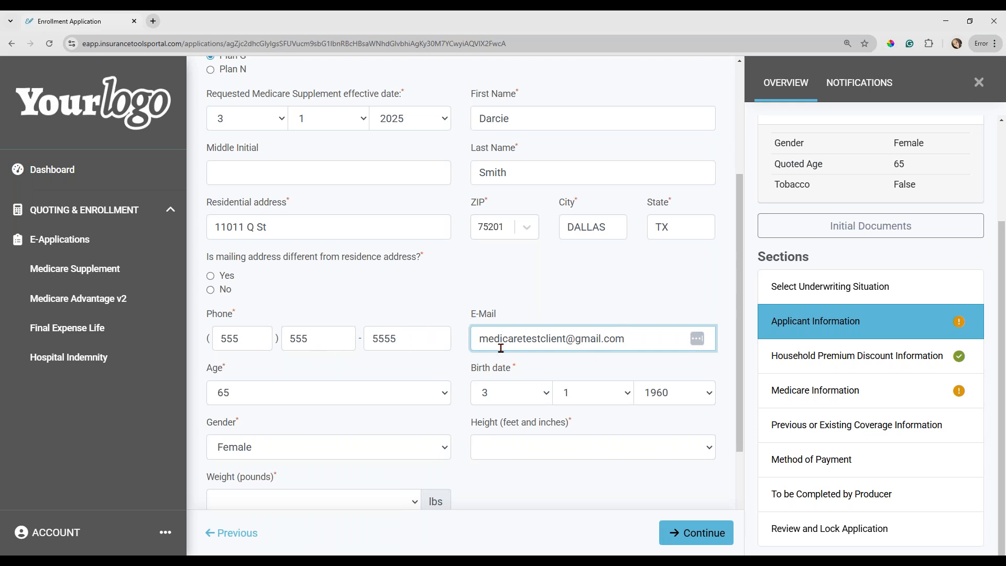
# Set the applicant's height to 5'5".
pyautogui.scroll(-1, 500, 348)
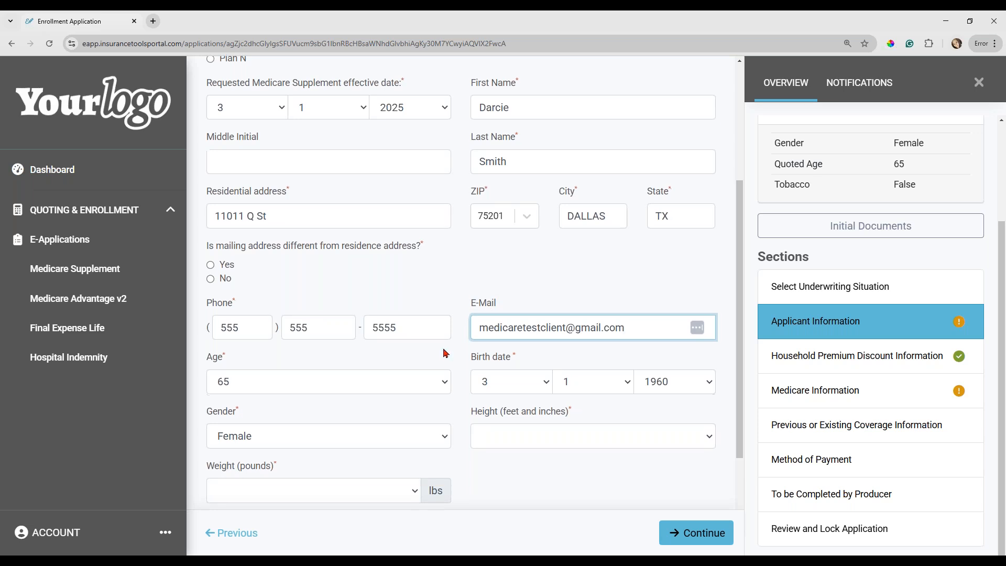
pyautogui.scroll(-2, 445, 351)
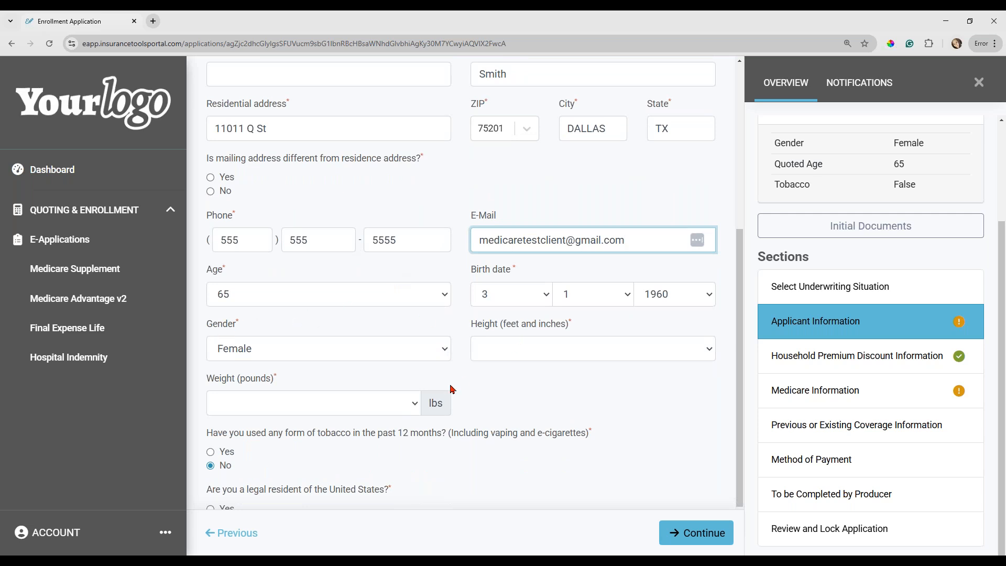
pyautogui.scroll(-1, 495, 267)
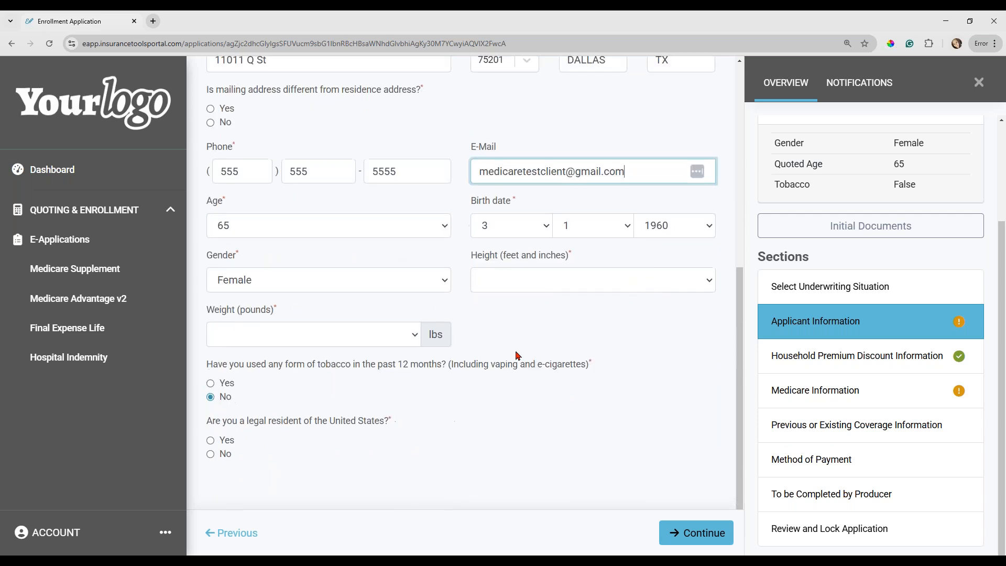
pyautogui.click(500, 291)
pyautogui.scroll(-1, 512, 490)
pyautogui.scroll(-1, 513, 490)
pyautogui.click(512, 489)
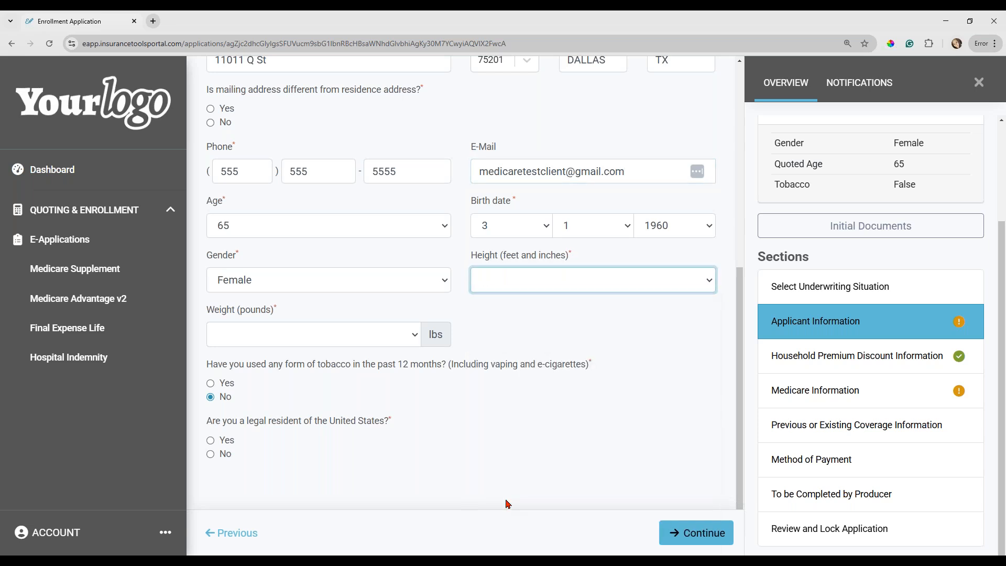
# Set the weight to 150 pounds, answer Yes to being a legal resident of the United States, and continue.
pyautogui.click(238, 339)
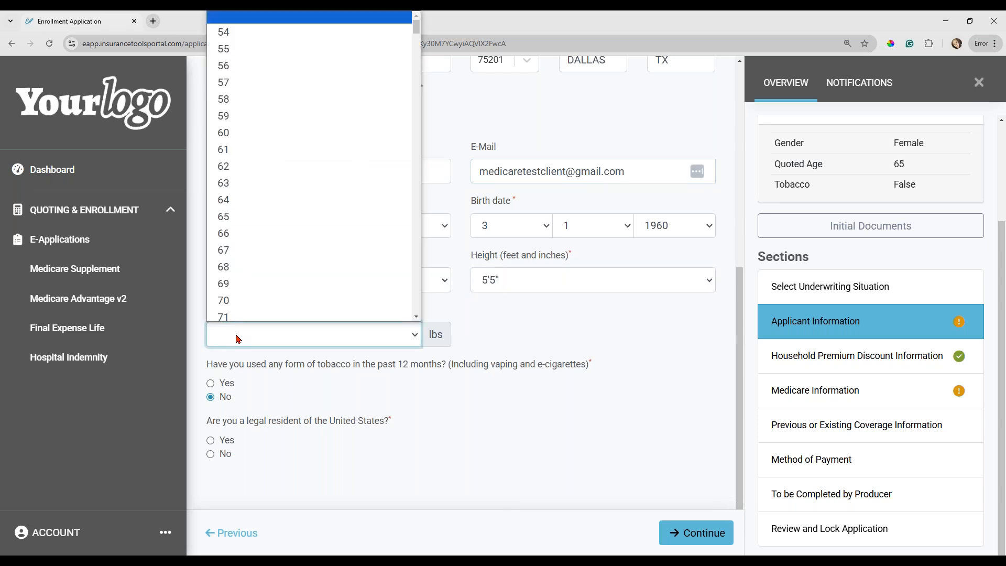
pyautogui.write('150')
pyautogui.click(299, 407)
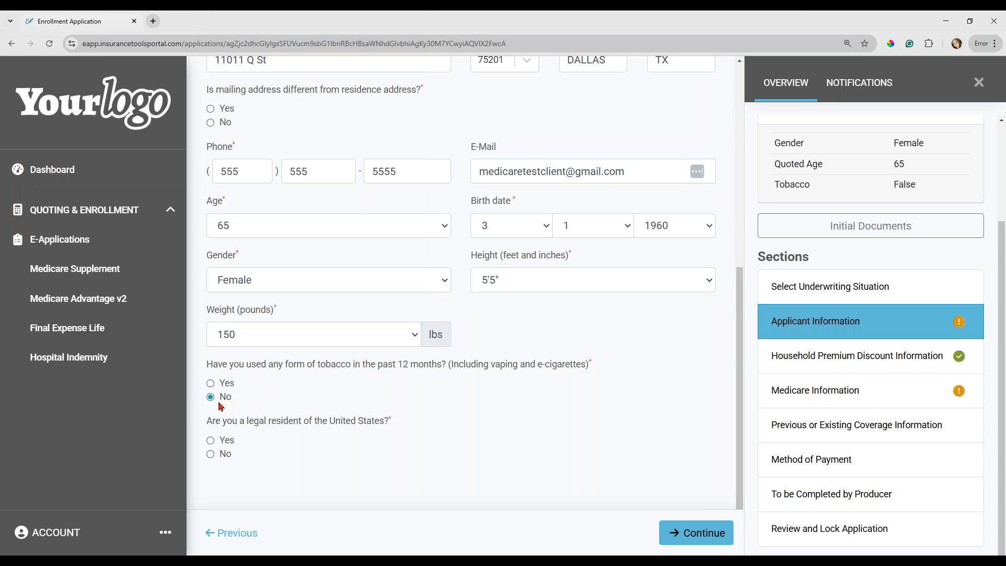
pyautogui.click(212, 441)
pyautogui.click(696, 538)
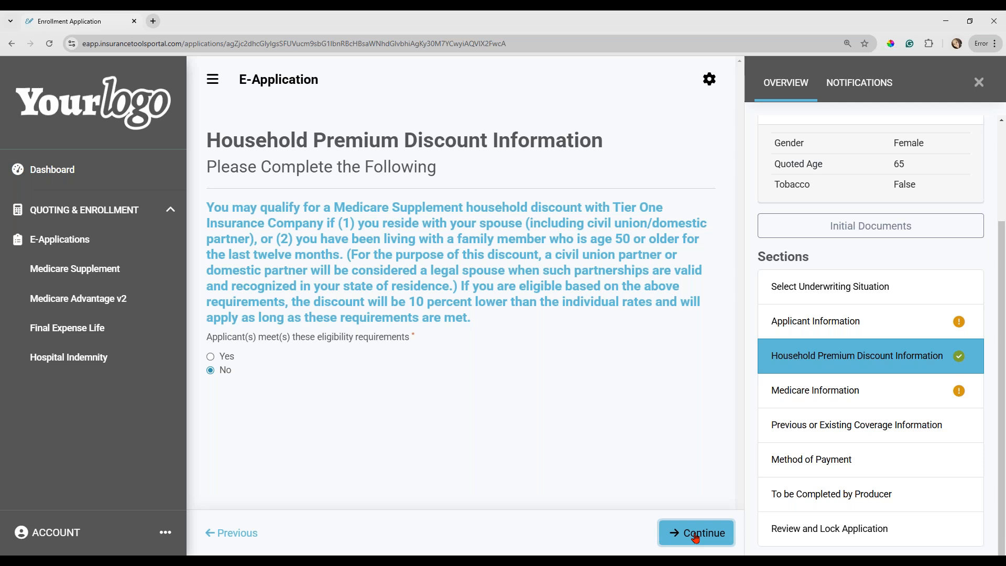
# Go back to Applicant Information, answer No to having a different mailing address, and reopen the Household Premium Discount Information section.
pyautogui.click(827, 325)
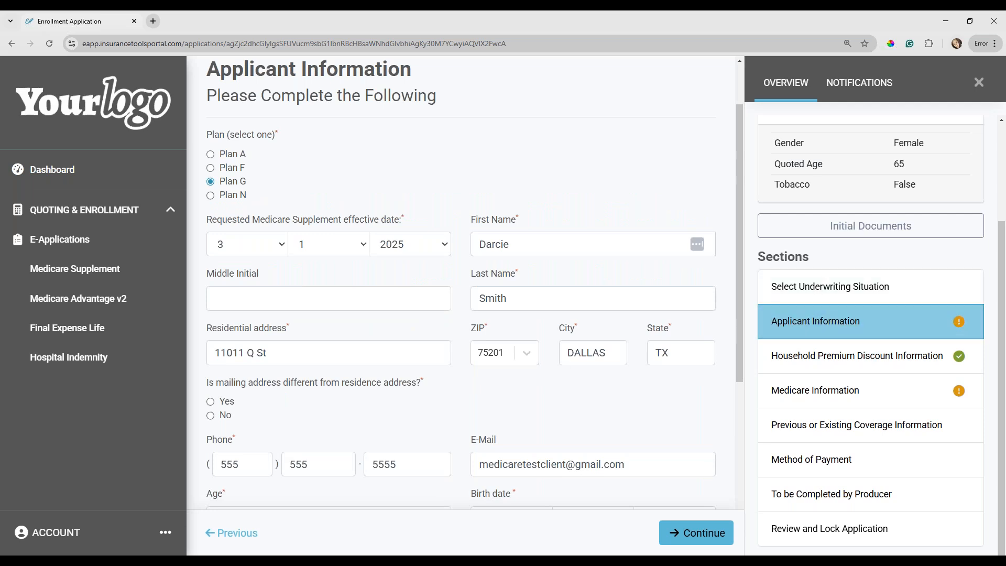
pyautogui.click(211, 417)
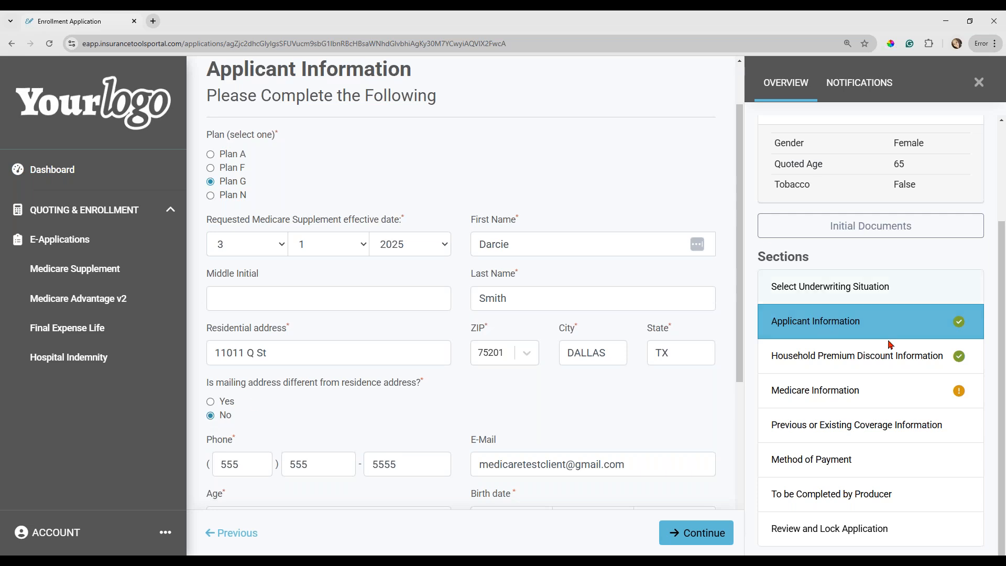
pyautogui.click(846, 362)
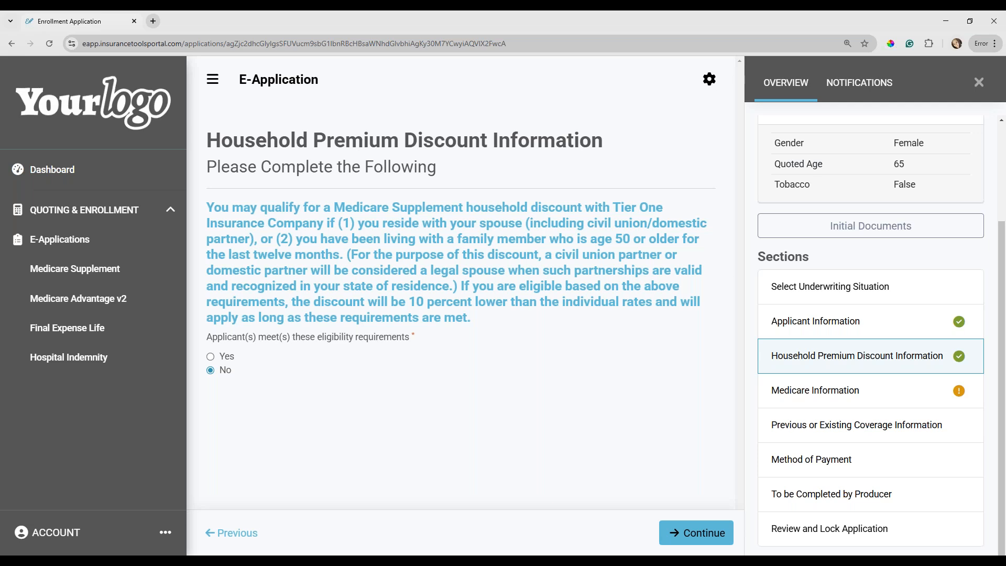
# Continue from Household Premium Discount Information to Medicare Information and enter the applicant's Social Security number.
pyautogui.scroll(3, 845, 280)
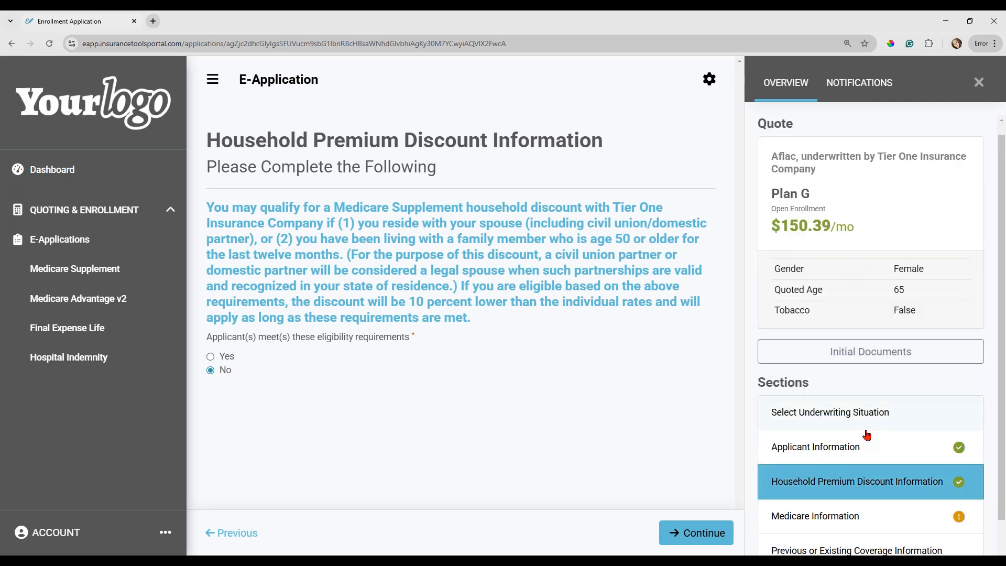
pyautogui.scroll(-2, 865, 433)
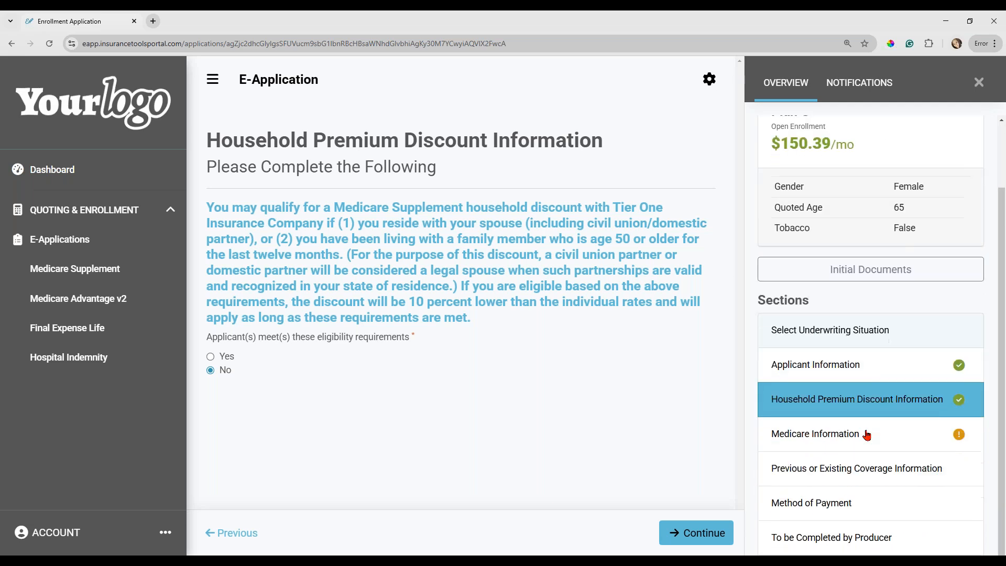
pyautogui.click(704, 535)
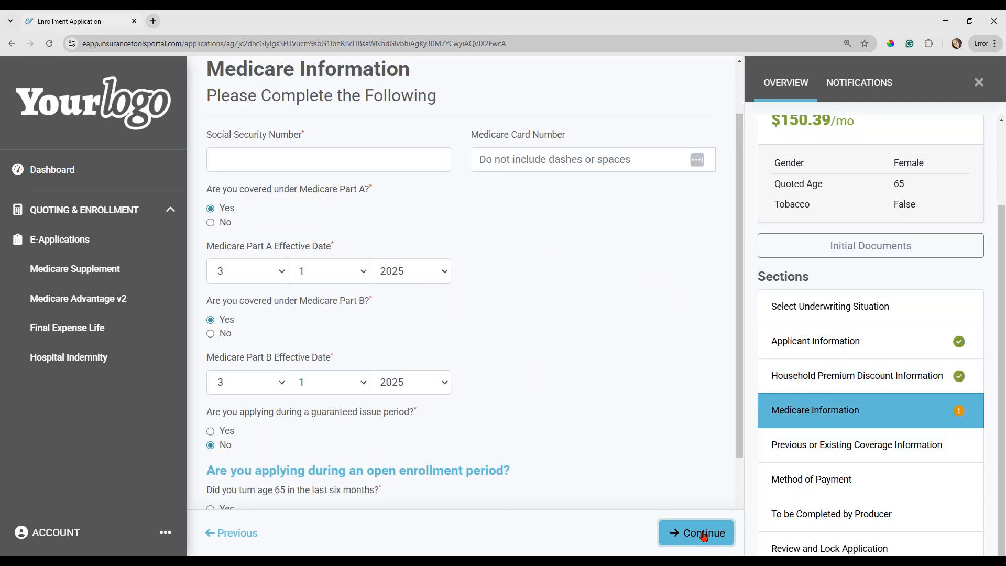
pyautogui.click(262, 165)
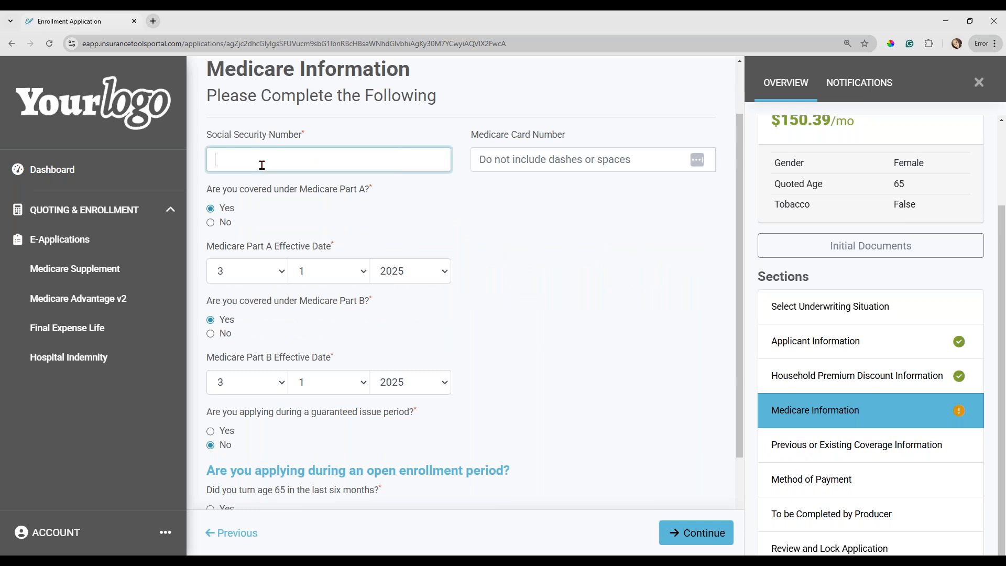
# Answer Yes to turning 65 and Yes to enrolling in Medicare Part B in the last six months.
pyautogui.scroll(-1, 342, 288)
pyautogui.scroll(-1, 377, 348)
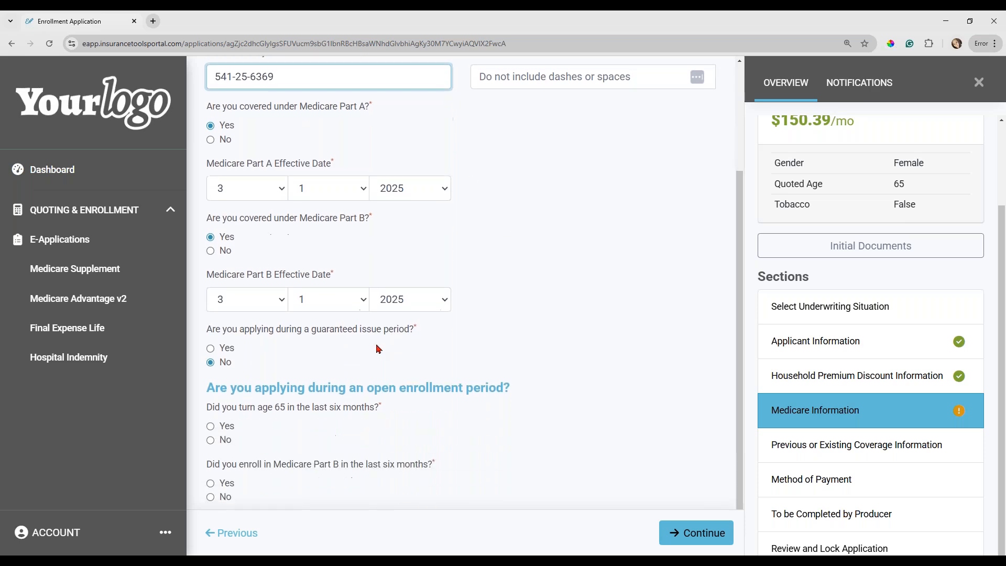
pyautogui.scroll(-1, 378, 348)
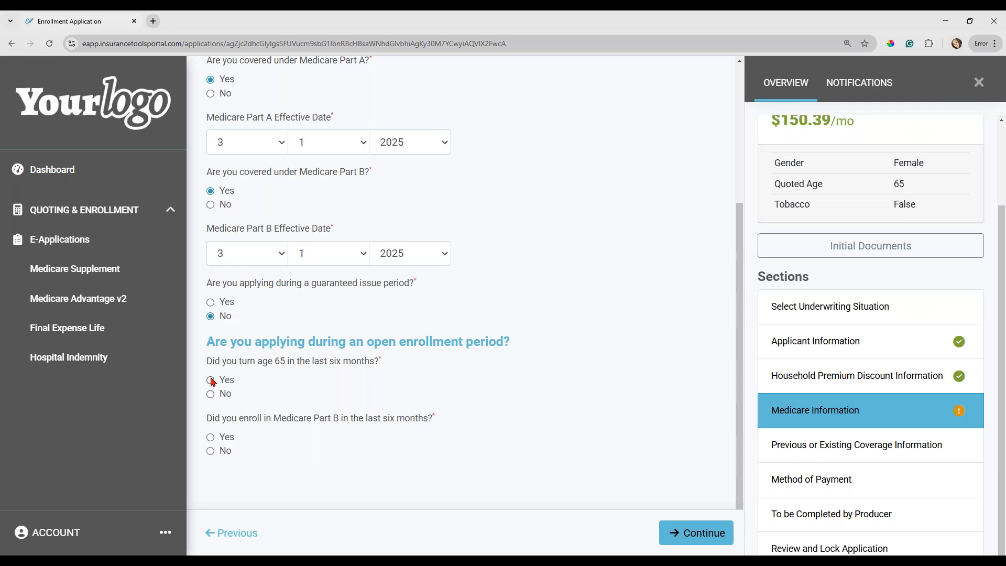
pyautogui.click(210, 437)
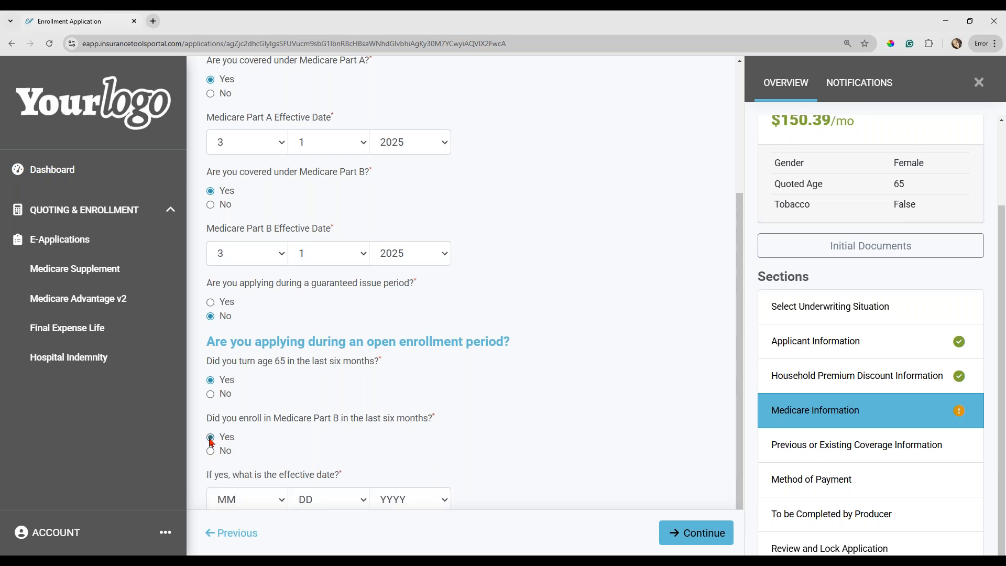
# Set the effective date of the recent Medicare Part B enrollment to 3/1/2025.
pyautogui.scroll(-1, 269, 437)
pyautogui.click(217, 454)
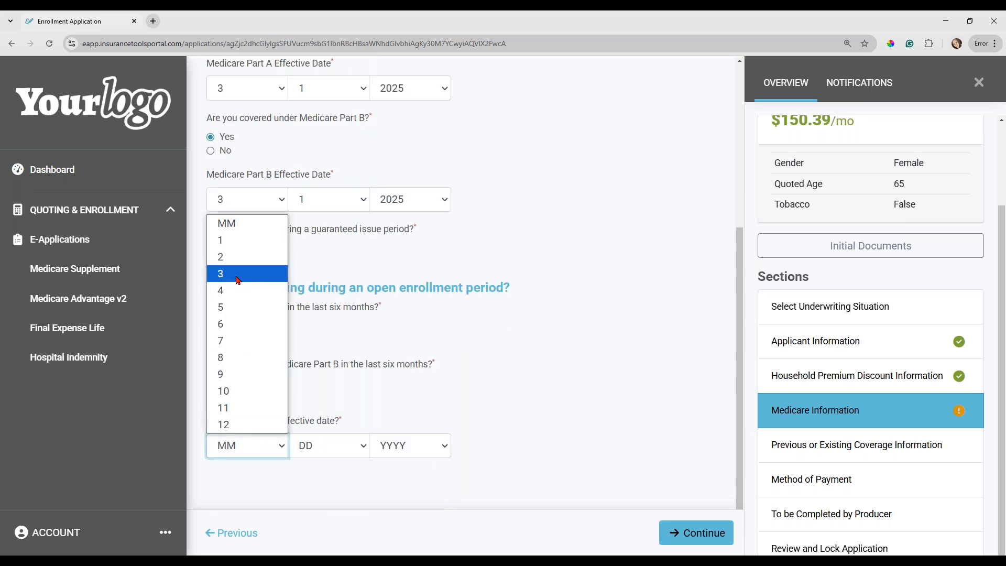
pyautogui.click(236, 273)
pyautogui.click(346, 449)
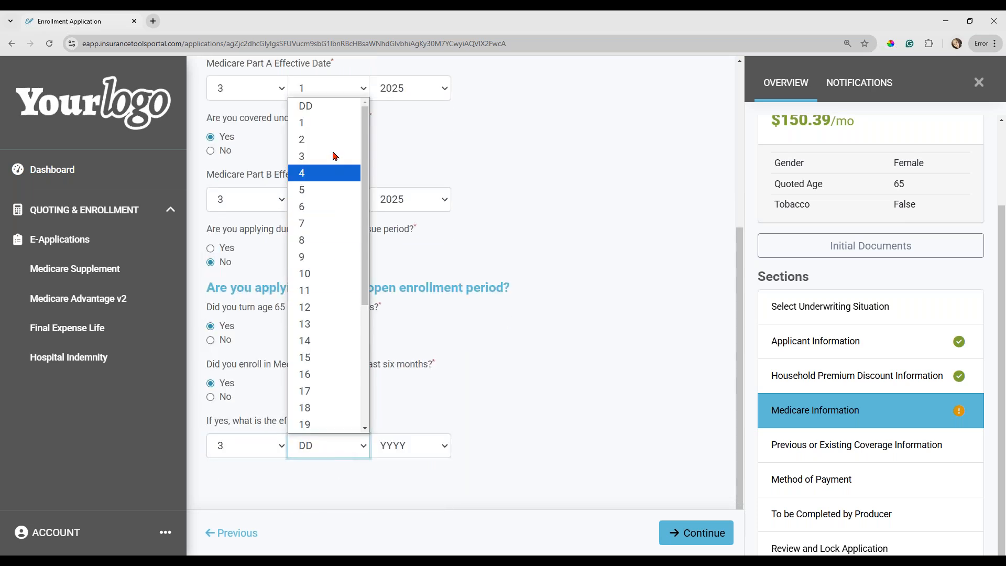
pyautogui.click(326, 127)
pyautogui.click(404, 449)
pyautogui.press('Down')
pyautogui.write('25')
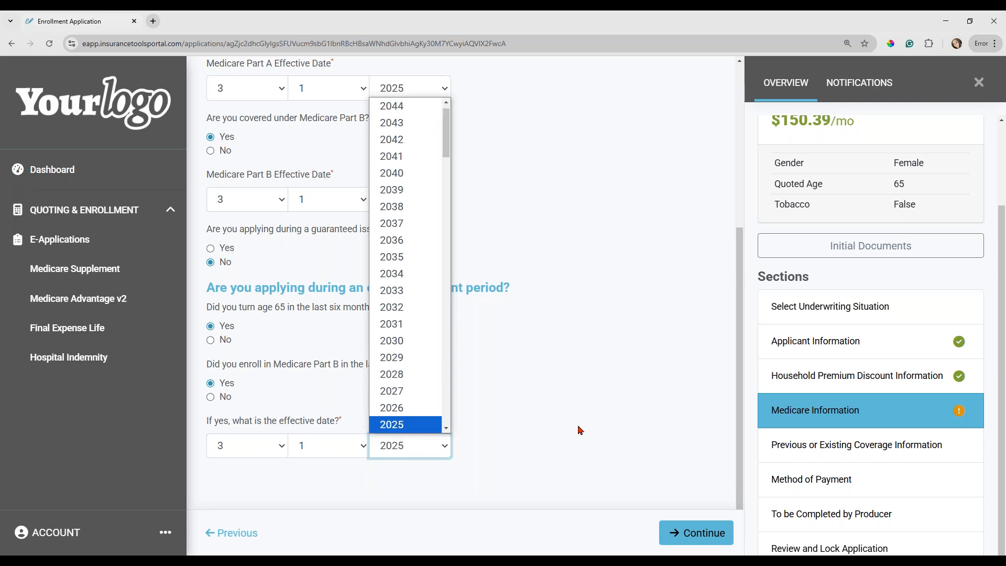
pyautogui.click(580, 430)
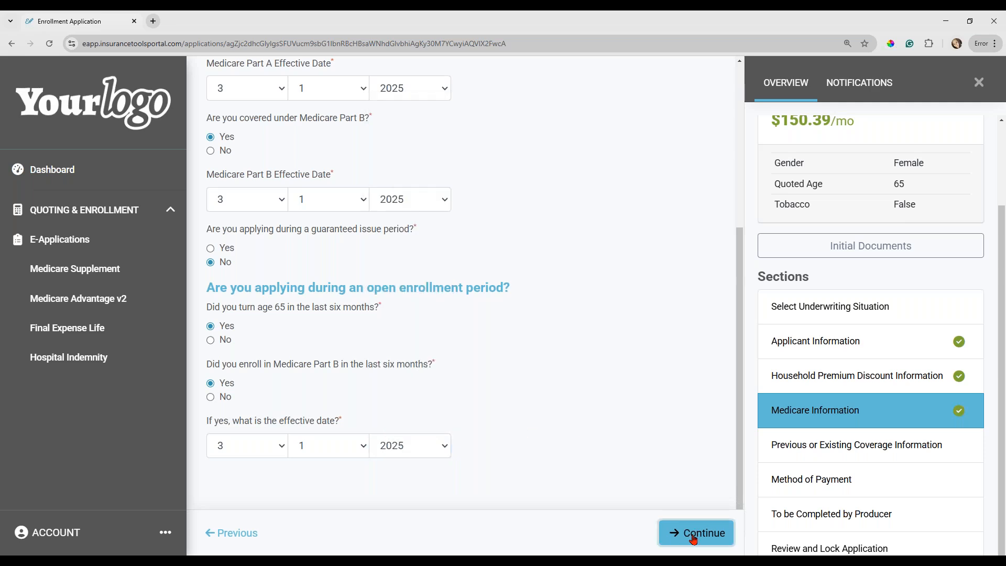
# Continue to Previous or Existing Coverage Information and answer No to being covered through the state Medicaid program.
pyautogui.click(694, 535)
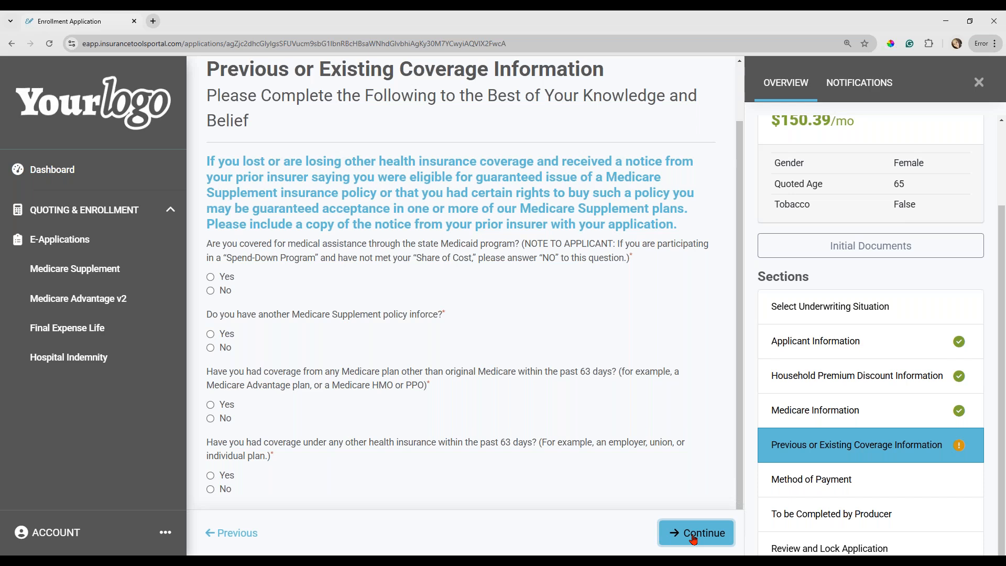
pyautogui.click(212, 291)
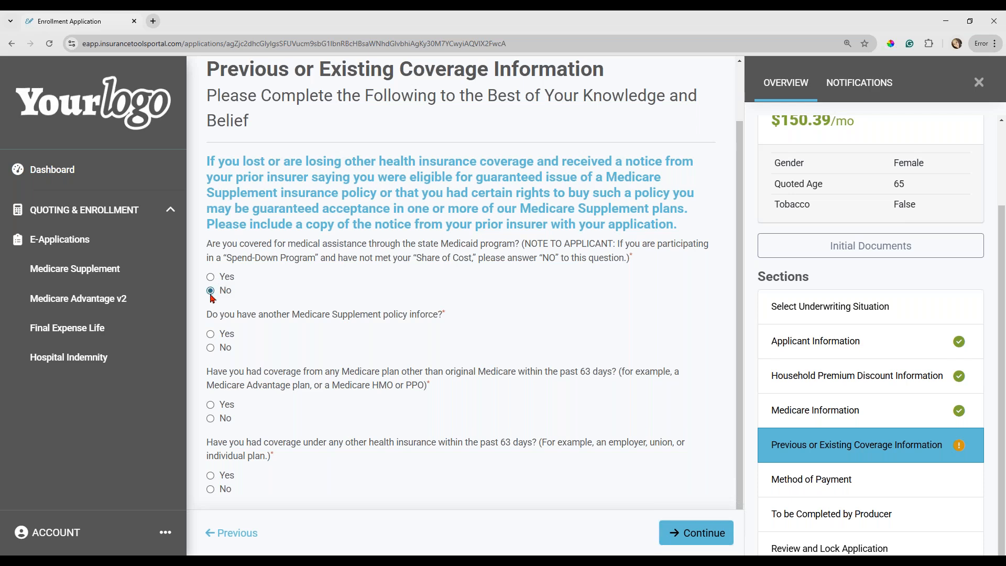
# Answer Yes to having another Medicare Supplement policy in force and examine the follow-up questions.
pyautogui.click(211, 335)
pyautogui.scroll(-2, 307, 361)
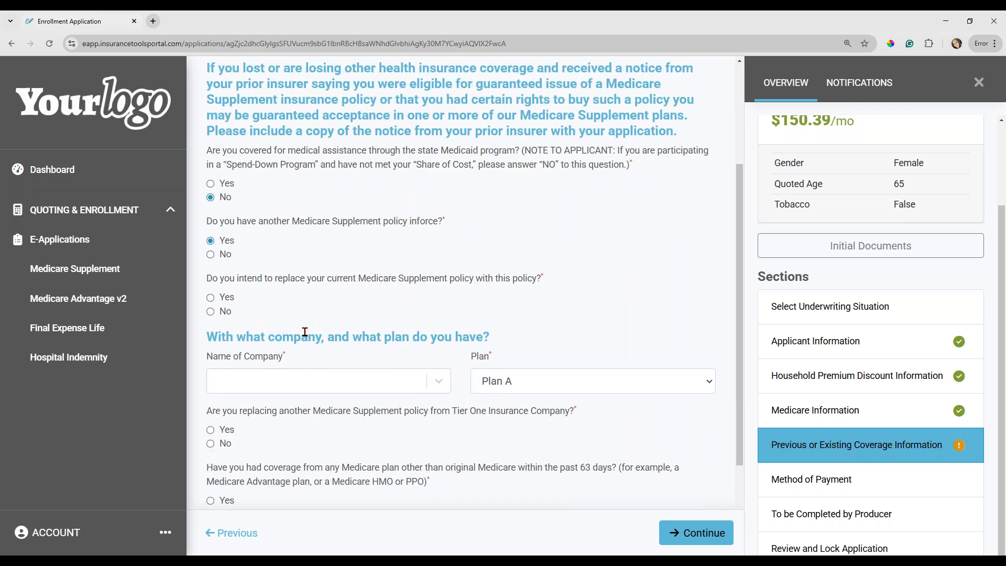
pyautogui.scroll(-1, 304, 332)
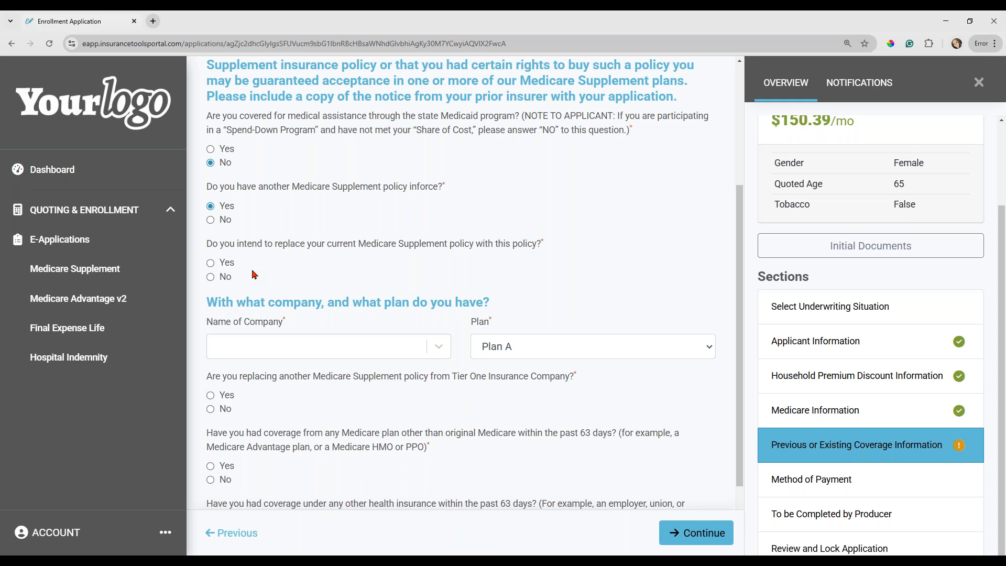
# Answer No to another Medicare Supplement policy, other Medicare plan coverage and other health insurance within the past 63 days, and continue.
pyautogui.click(211, 220)
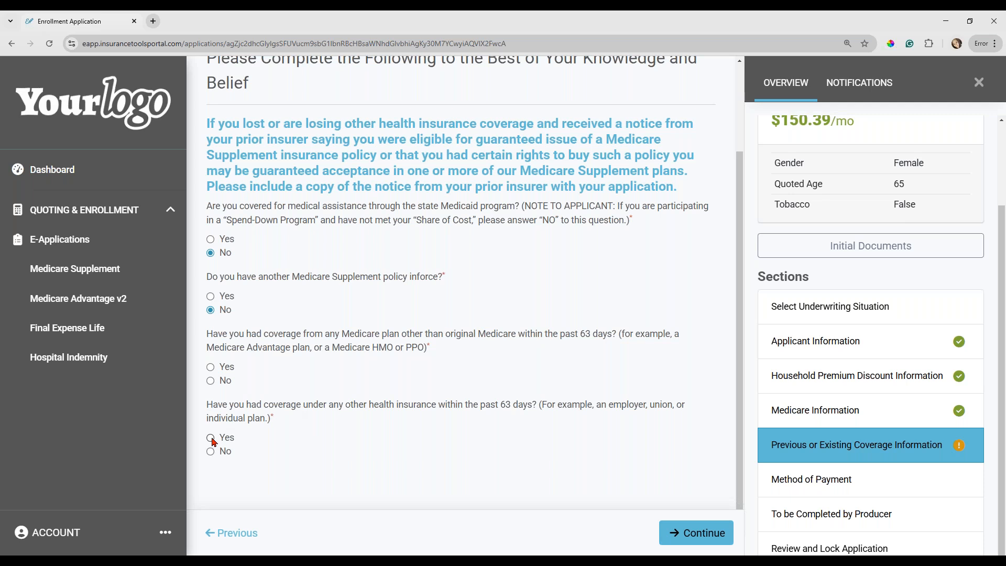
pyautogui.click(213, 386)
pyautogui.click(213, 454)
pyautogui.click(692, 539)
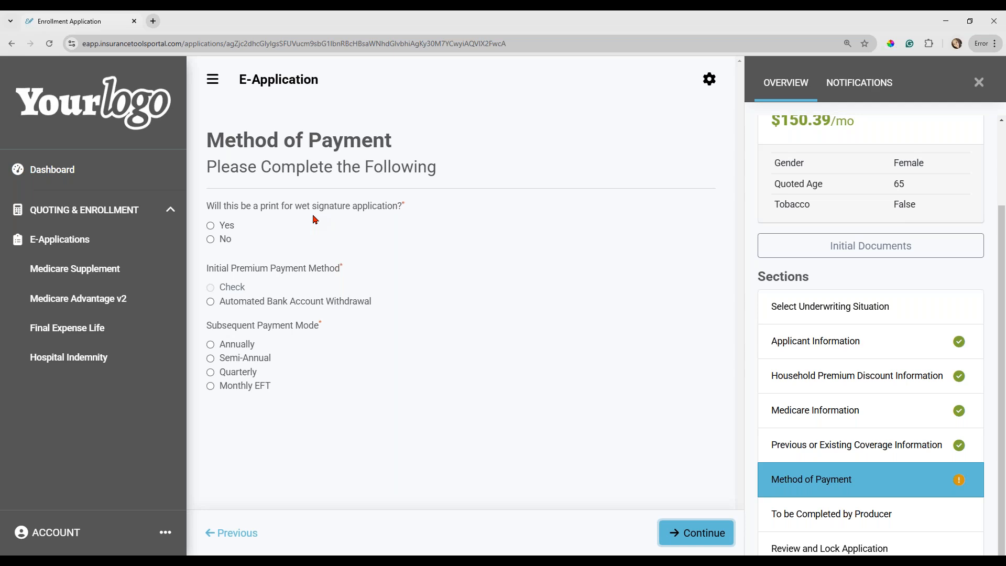
# Answer No to wet signature, choose Automated Bank Account Withdrawal for the initial premium, and draft it on the policy effective date.
pyautogui.click(212, 240)
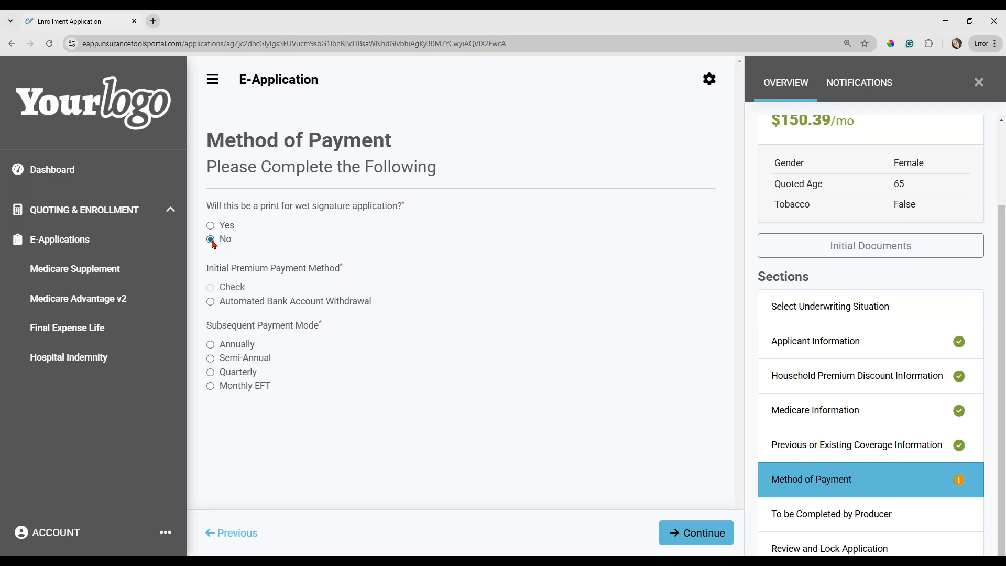
pyautogui.click(211, 305)
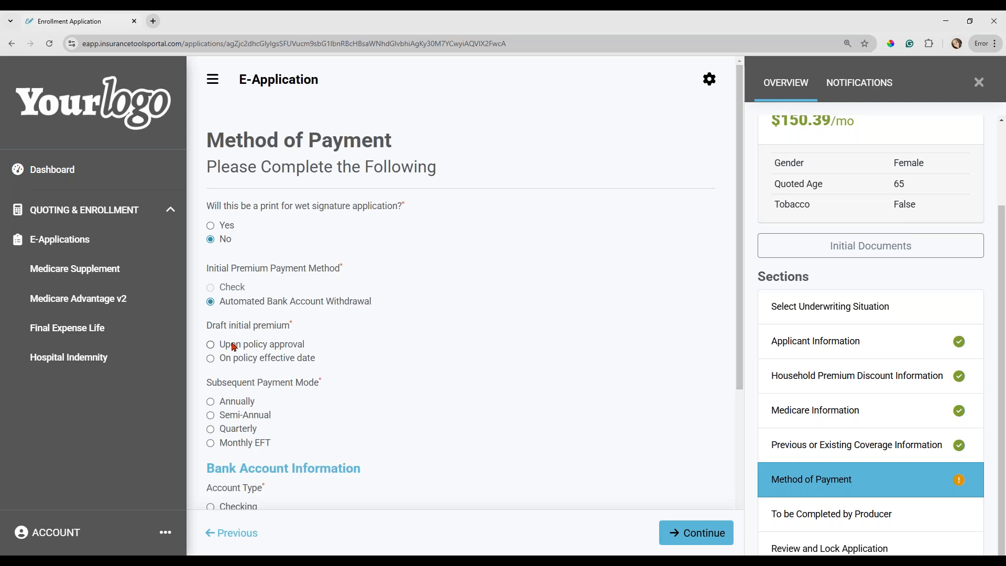
pyautogui.scroll(-1, 233, 344)
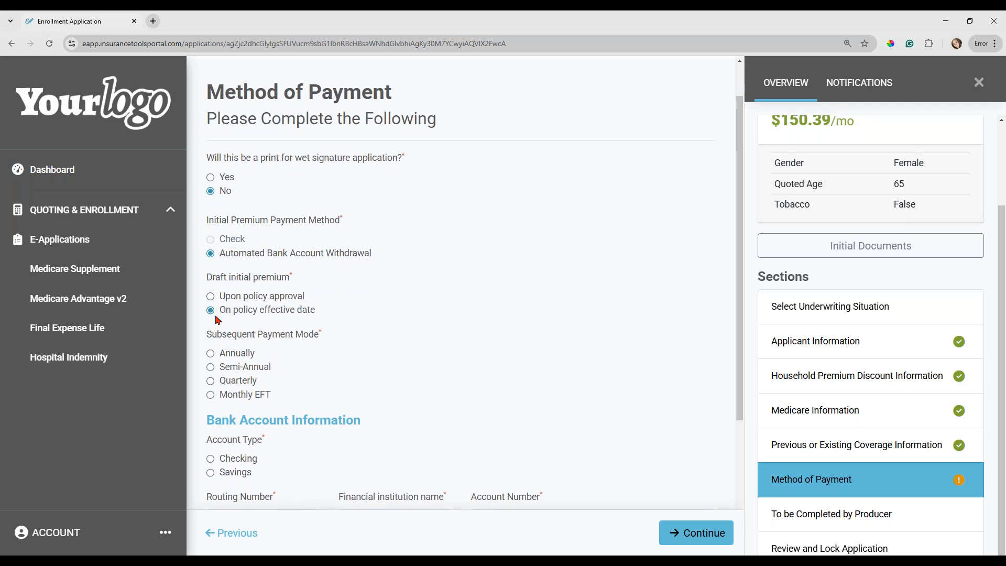
# Set the subsequent payment mode to Monthly EFT and the bank account type to Checking.
pyautogui.scroll(-2, 215, 316)
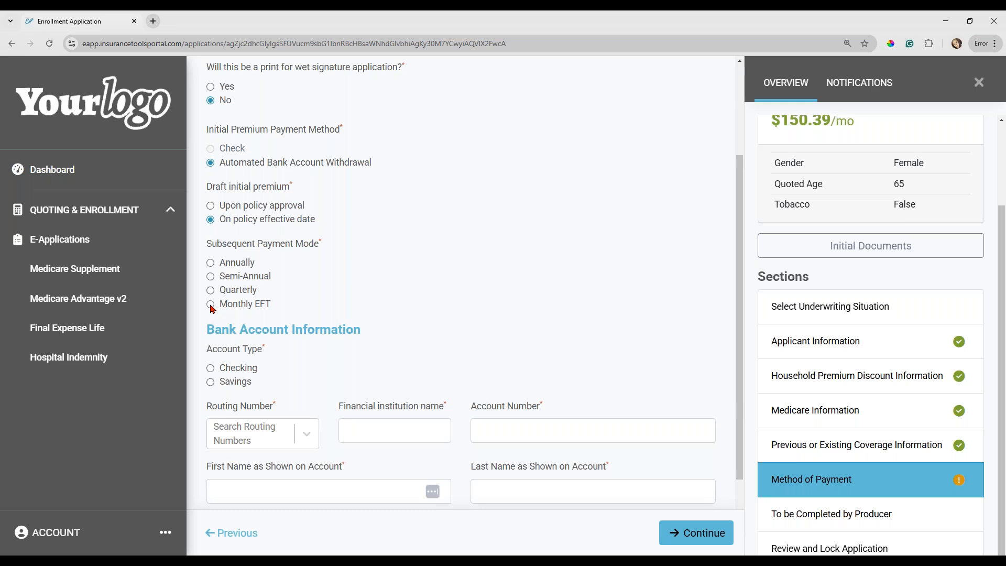
pyautogui.click(211, 305)
pyautogui.scroll(-2, 266, 359)
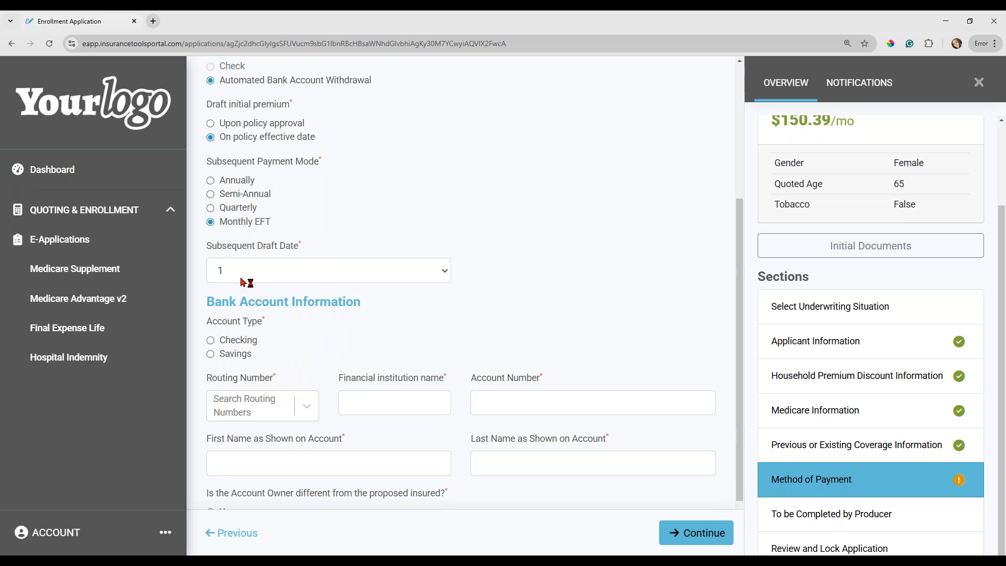
pyautogui.click(211, 341)
# Search the routing numbers for 123, select the first match, and enter the bank account number.
pyautogui.scroll(-2, 244, 347)
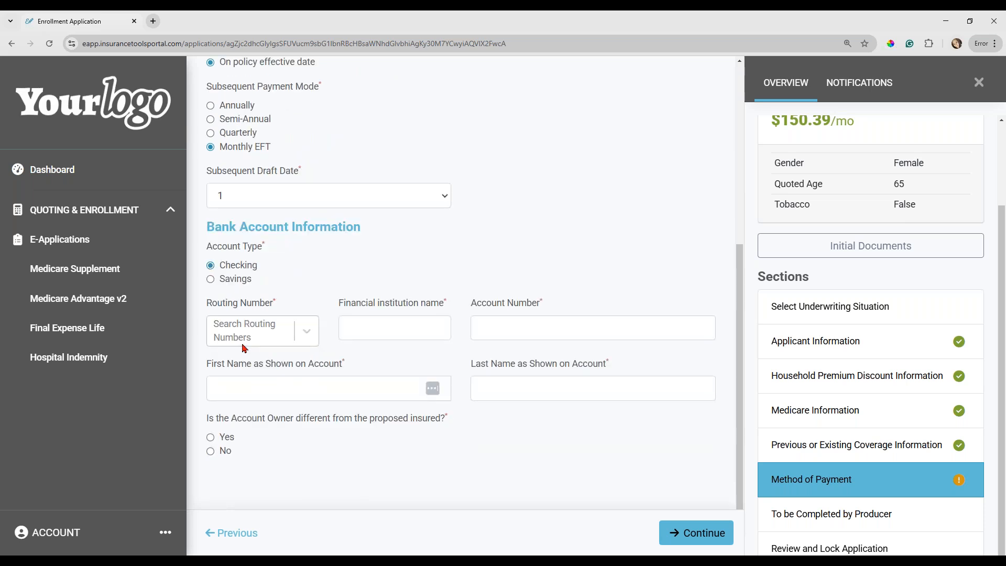
pyautogui.click(237, 338)
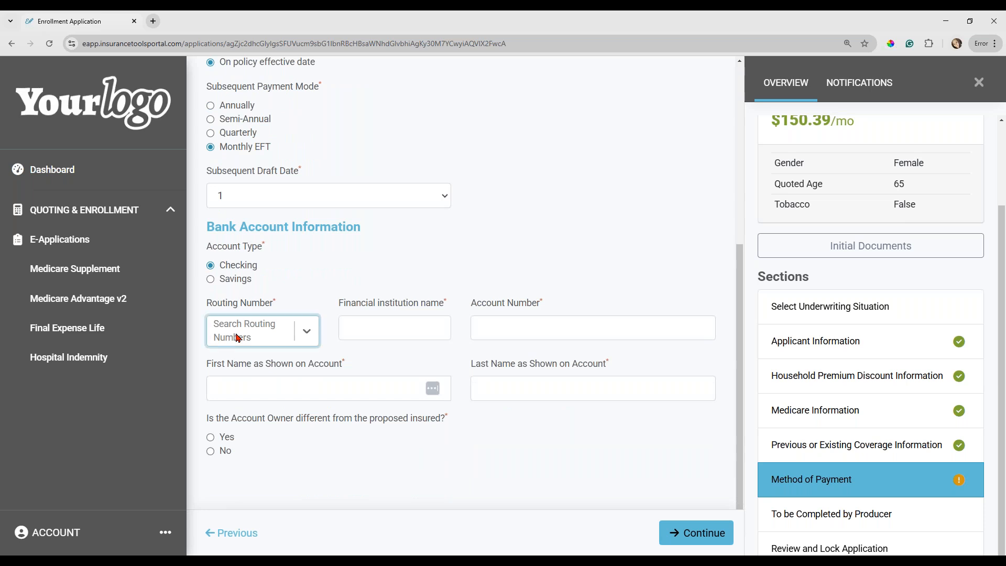
pyautogui.write('123')
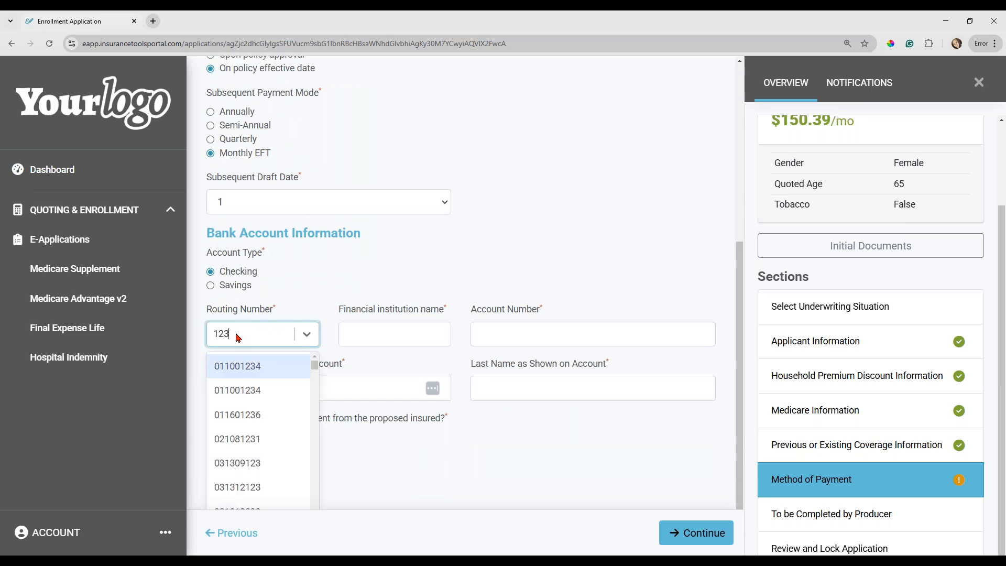
pyautogui.click(238, 367)
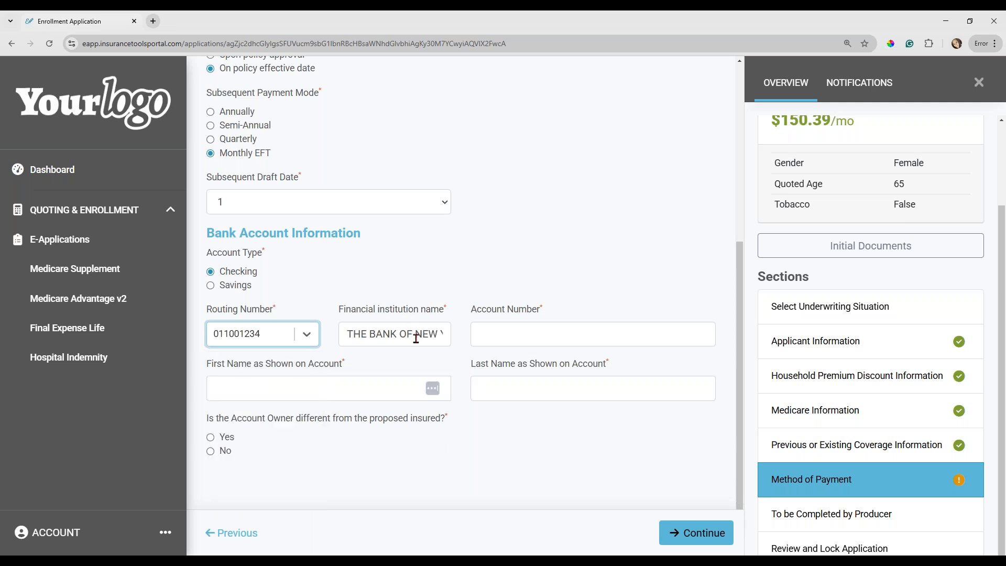
pyautogui.click(506, 333)
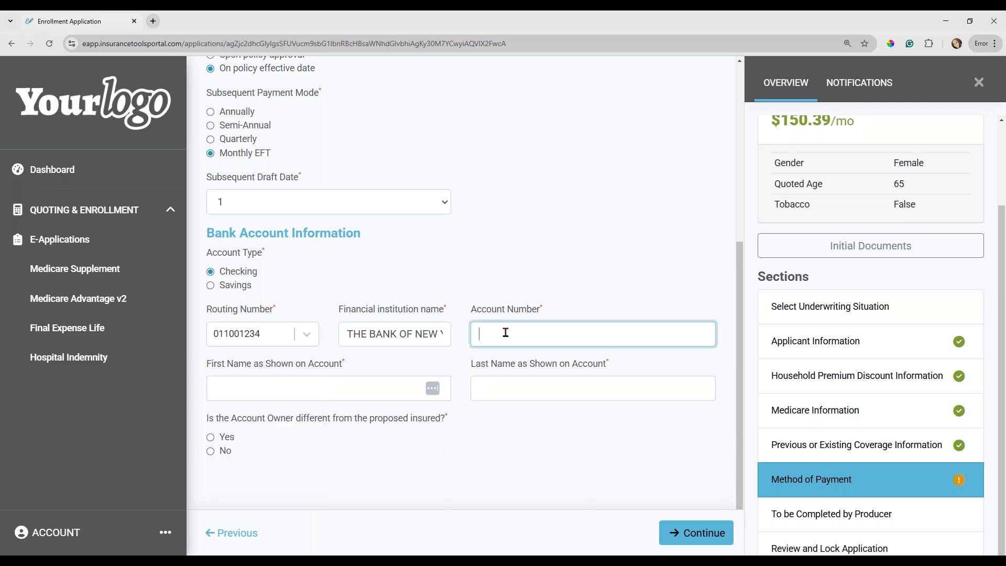
pyautogui.write('123456789')
# Enter the account holder's first and last name, answer No to the account owner being different from the insured, and continue.
pyautogui.click(272, 389)
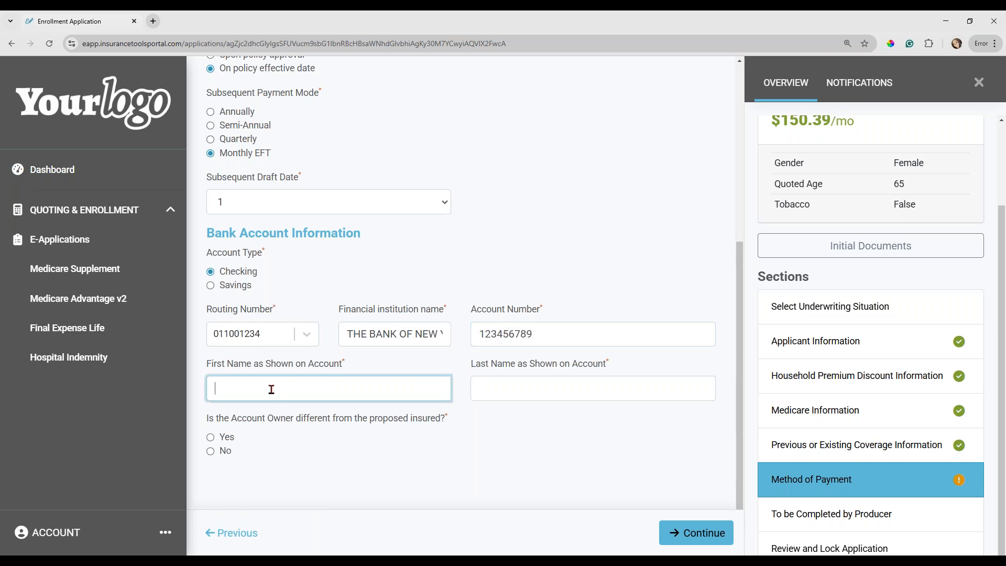
pyautogui.press('Tab')
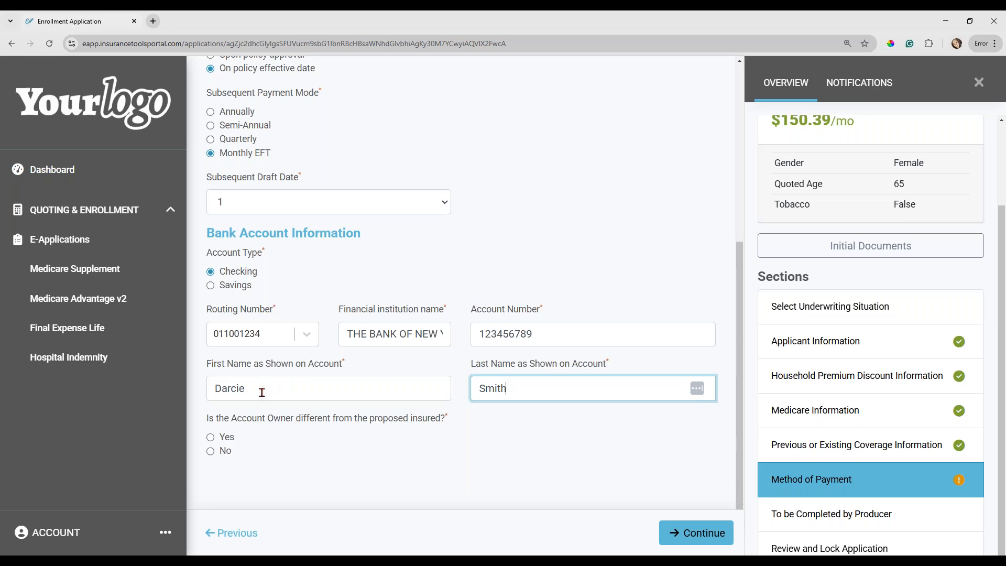
pyautogui.click(210, 452)
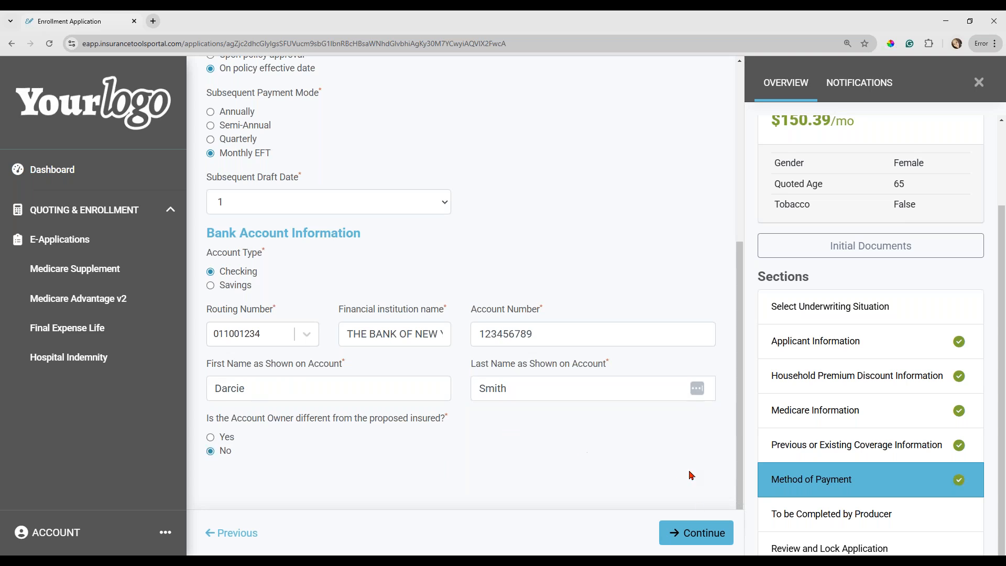
pyautogui.click(708, 534)
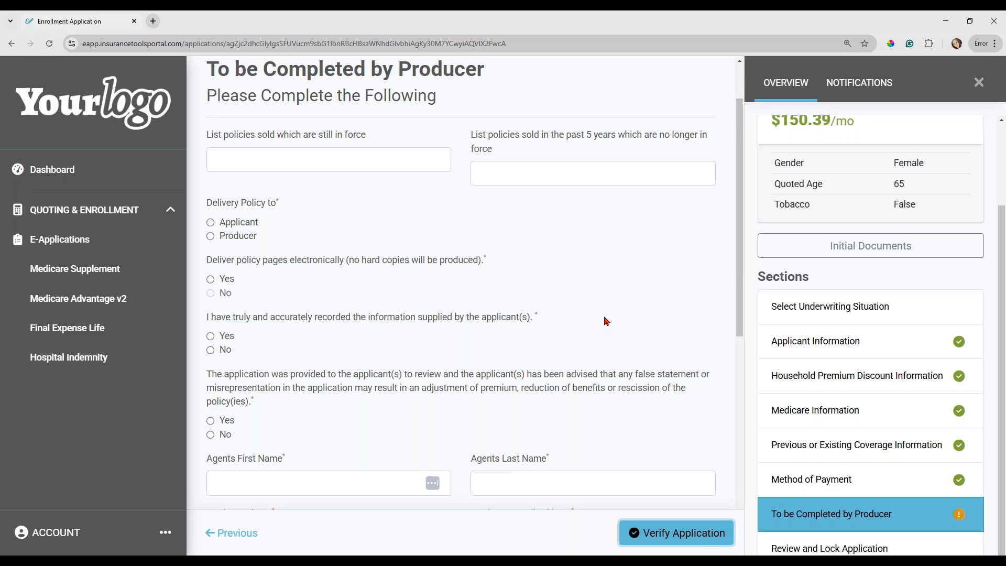
# Set policy delivery to Applicant and answer Yes to electronic delivery, accurately recorded information, and the applicant's review of the application.
pyautogui.click(213, 224)
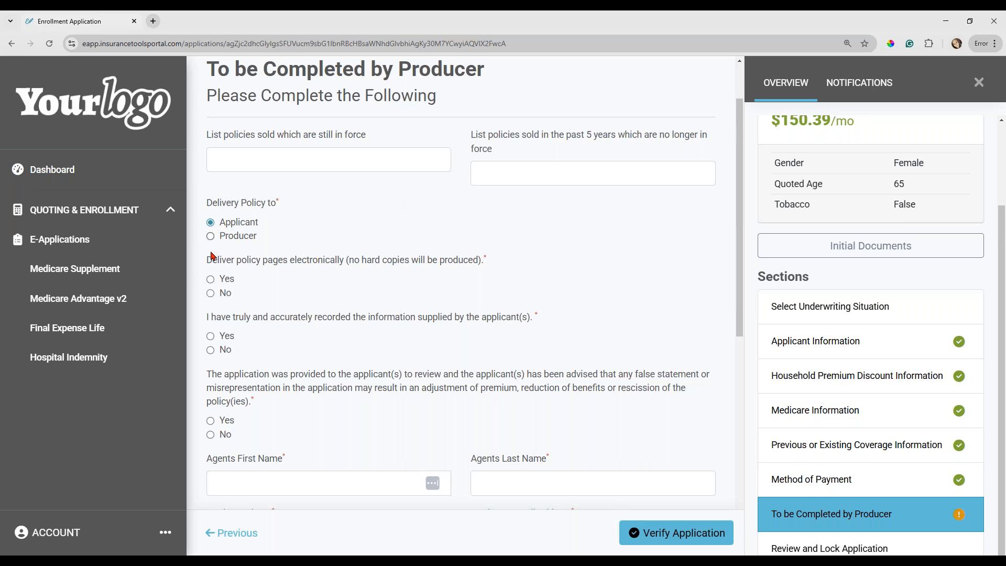
pyautogui.click(212, 283)
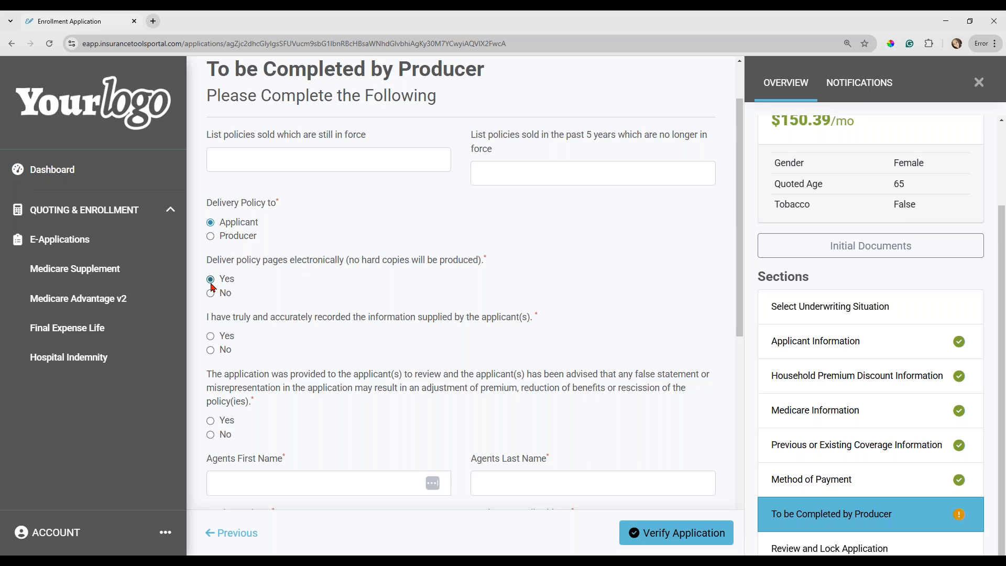
pyautogui.click(210, 336)
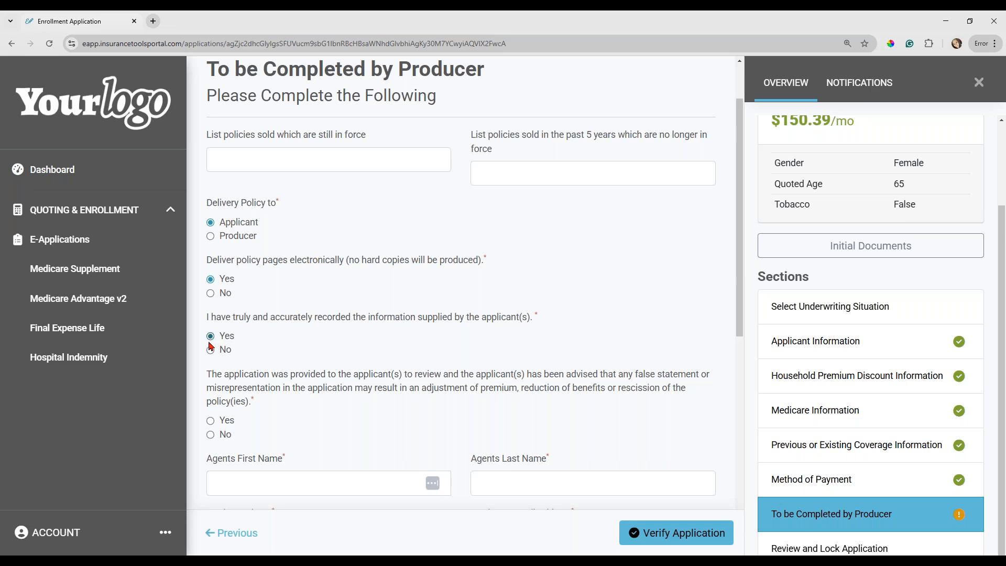
pyautogui.click(211, 420)
# Enter the agent's first name, last name and producer phone number.
pyautogui.scroll(-3, 298, 406)
pyautogui.scroll(-1, 298, 406)
pyautogui.click(278, 239)
pyautogui.press('Tab')
pyautogui.press('Tab')
pyautogui.write('555) 555-5555')
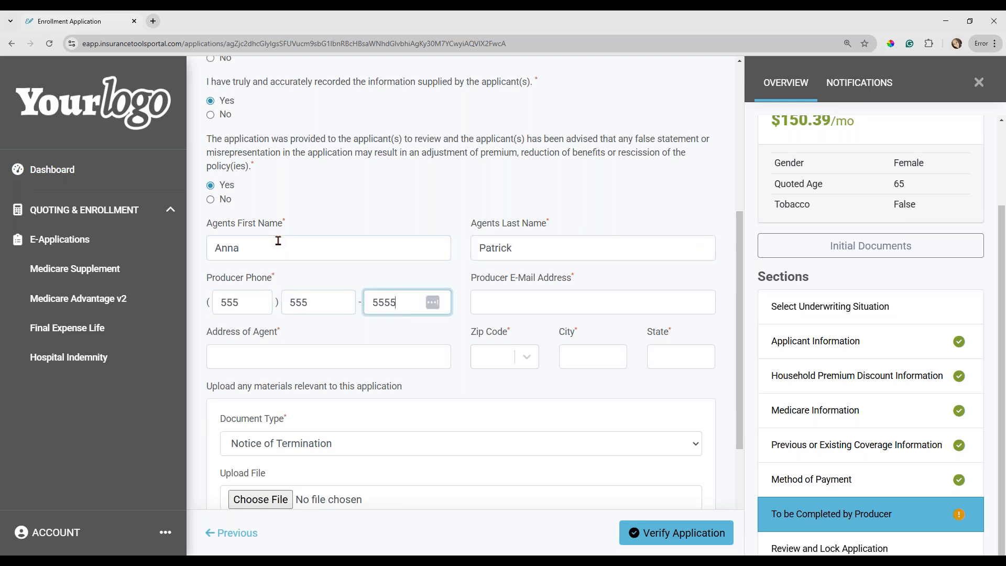
# Enter the producer's e-mail address, the agent's street address and ZIP code.
pyautogui.press('Tab')
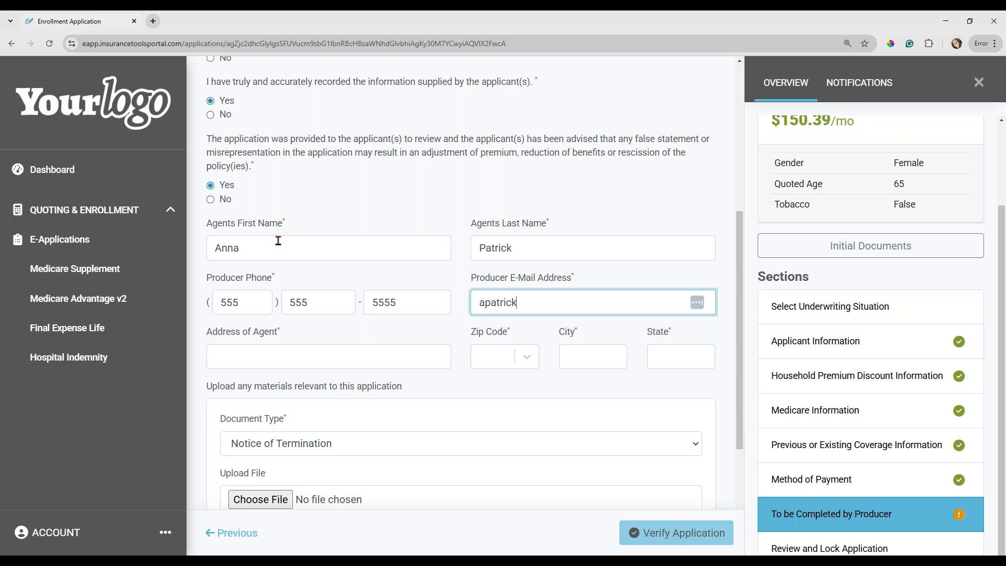
pyautogui.press('Tab')
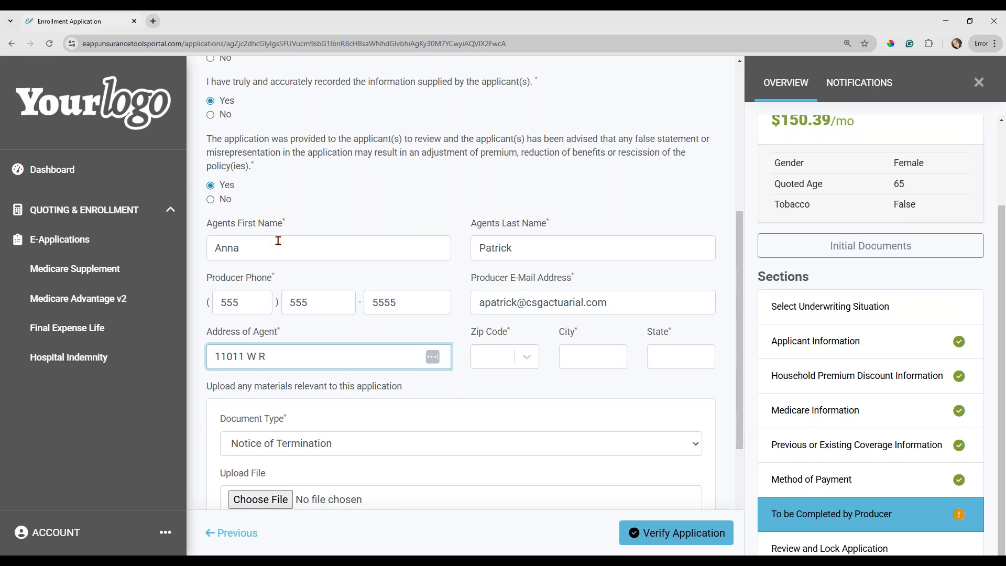
pyautogui.press('Tab')
pyautogui.write('33124')
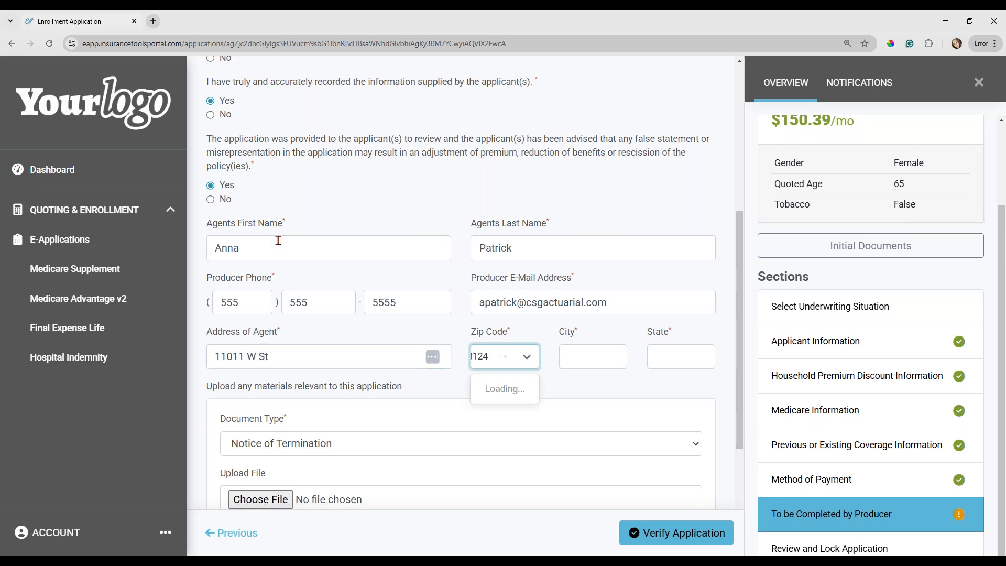
# Keep Notice of Termination as the upload document type, answer No to requesting split commissions, and proceed to verify the application.
pyautogui.scroll(-1, 424, 439)
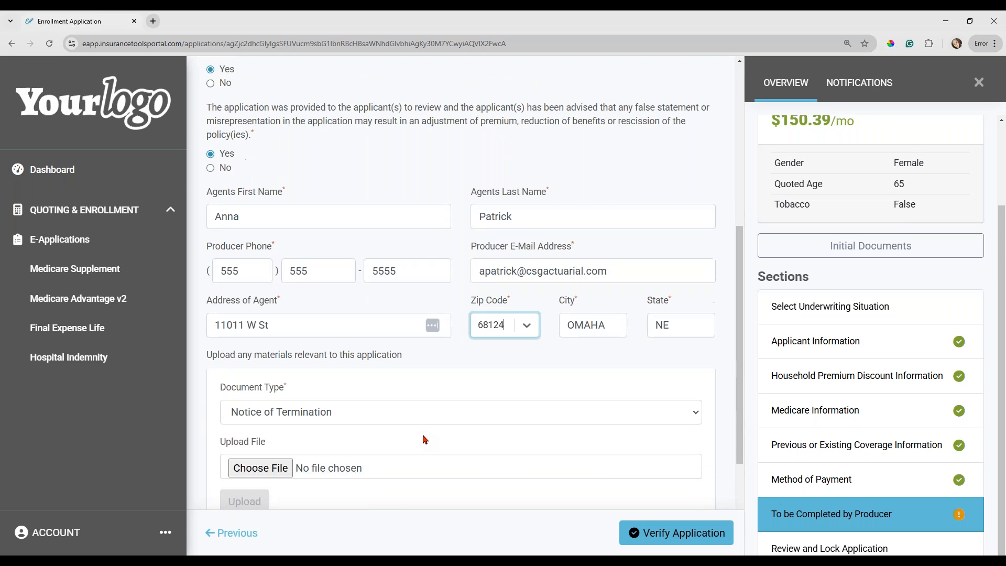
pyautogui.scroll(-3, 424, 440)
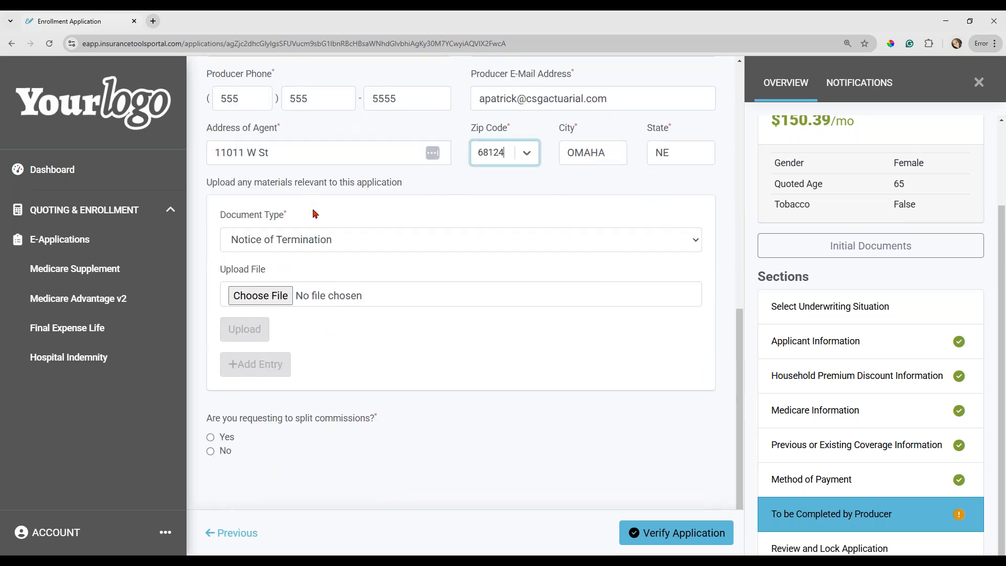
pyautogui.click(345, 245)
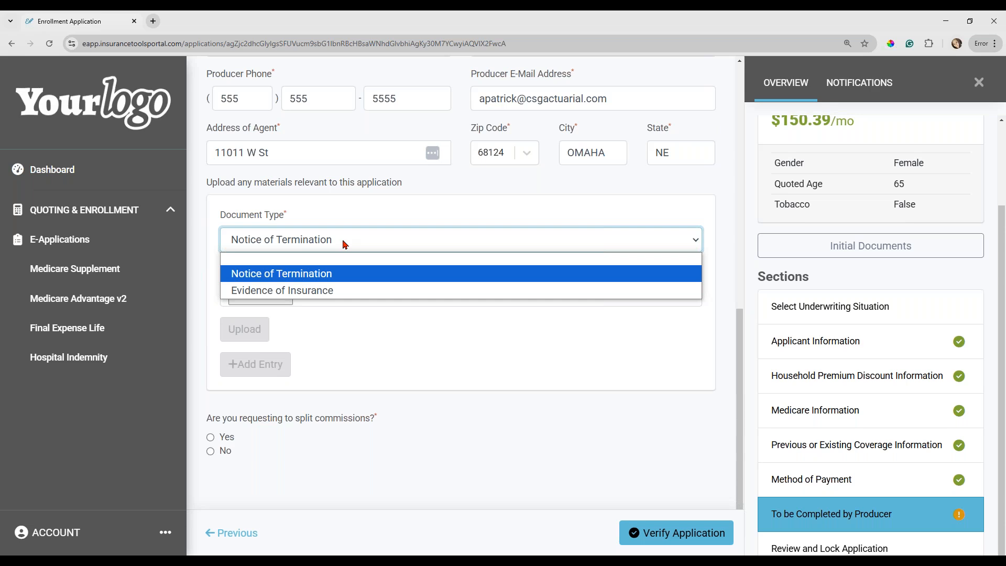
pyautogui.click(345, 245)
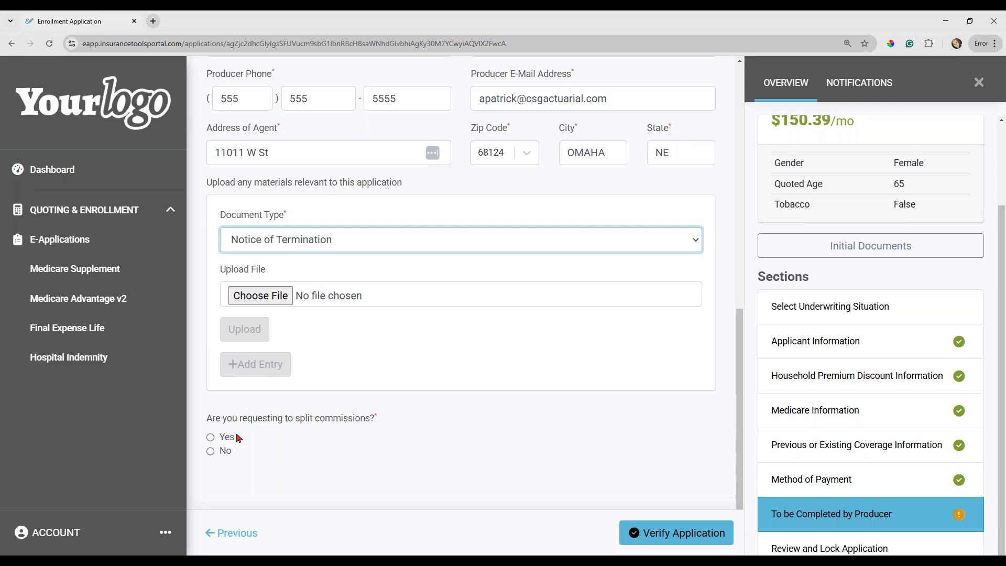
pyautogui.click(211, 452)
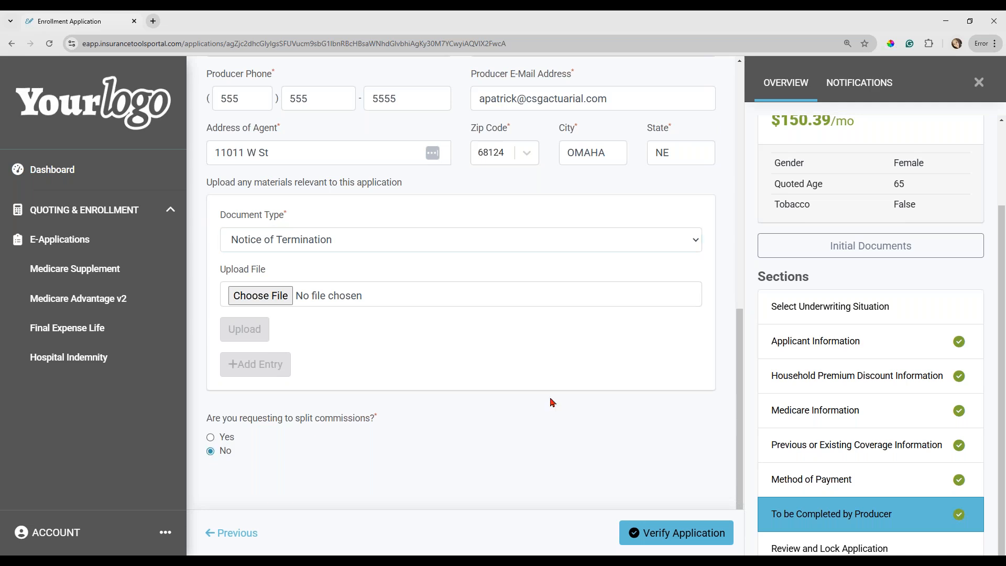
pyautogui.click(679, 533)
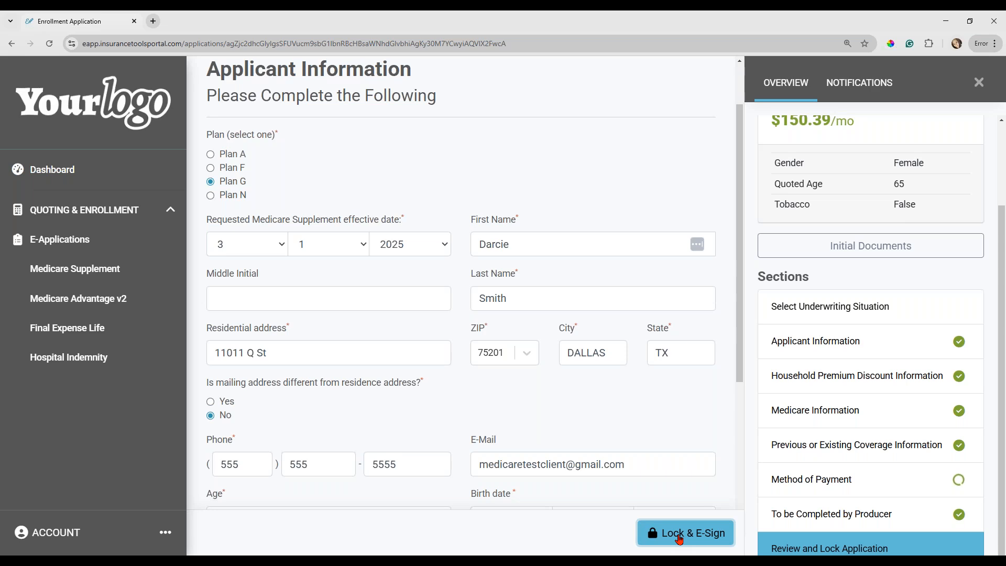
pyautogui.click(679, 534)
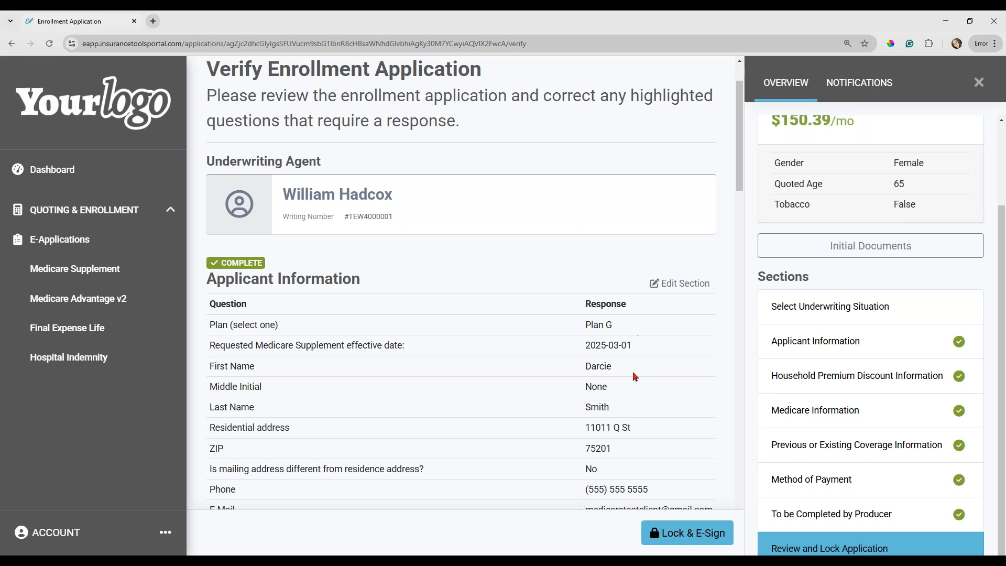
# Review the answers on the verification page, lock the application for e-signing, and agree to the electronic signature consent.
pyautogui.scroll(-4, 634, 377)
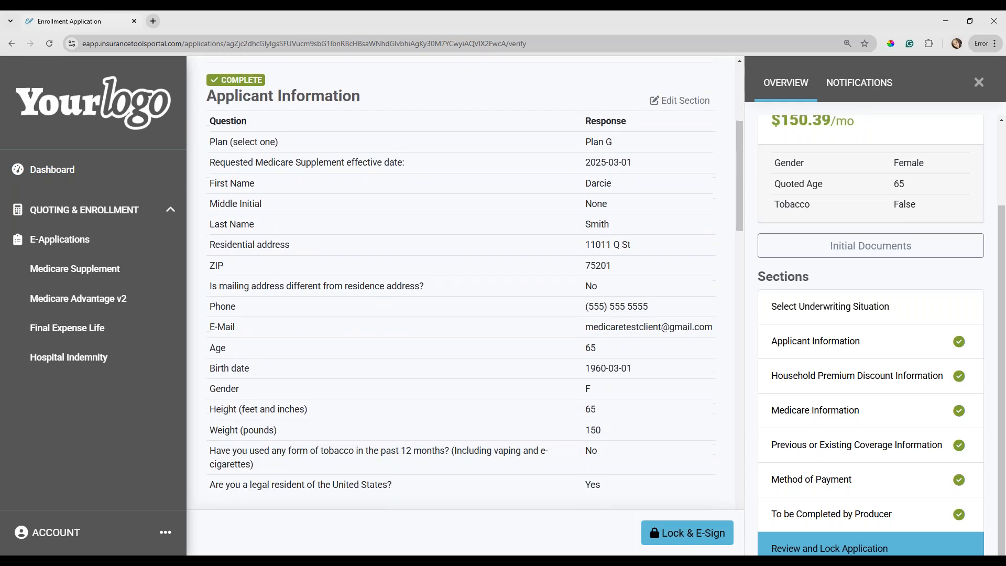
pyautogui.scroll(-4, 682, 325)
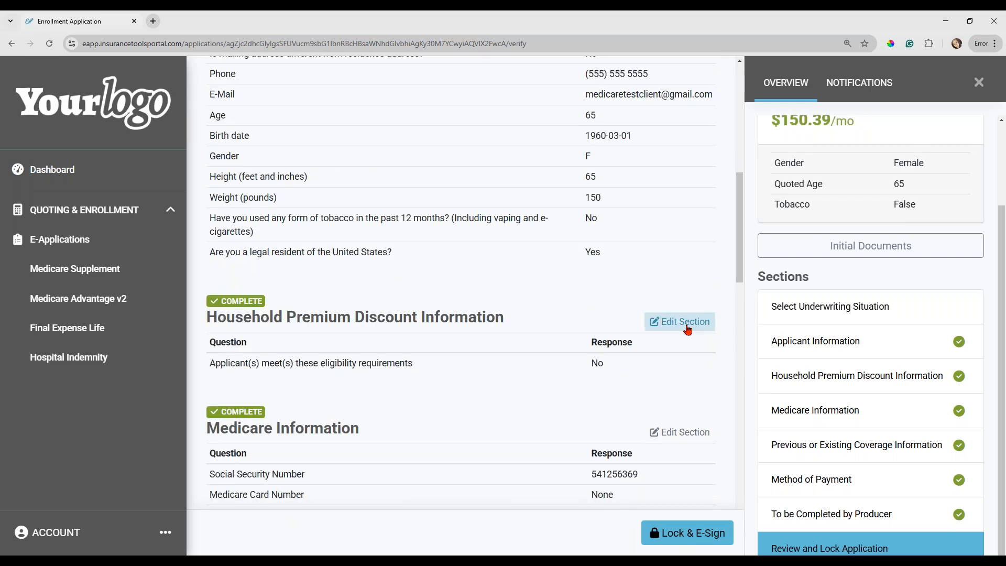
pyautogui.scroll(-6, 681, 443)
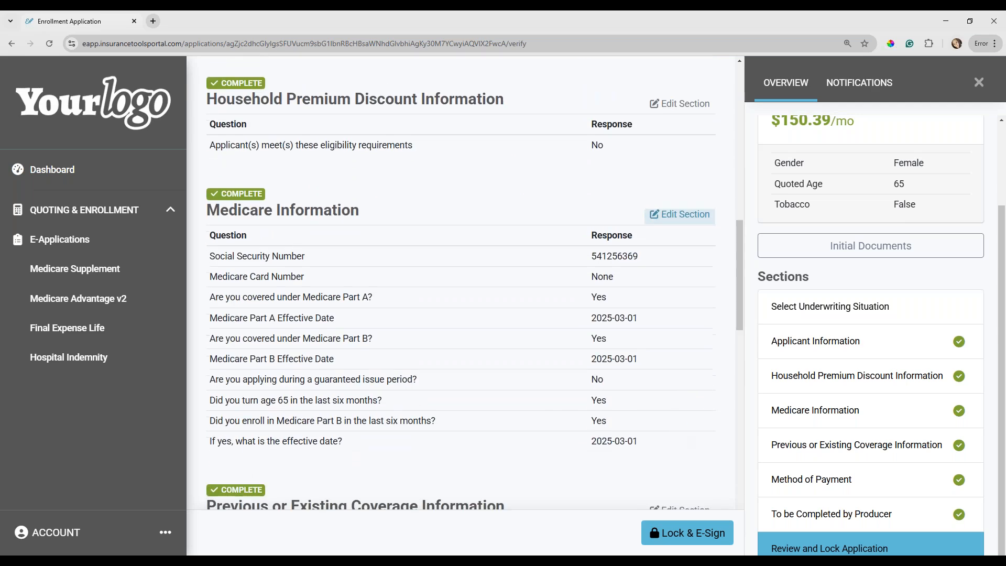
pyautogui.scroll(-4, 682, 443)
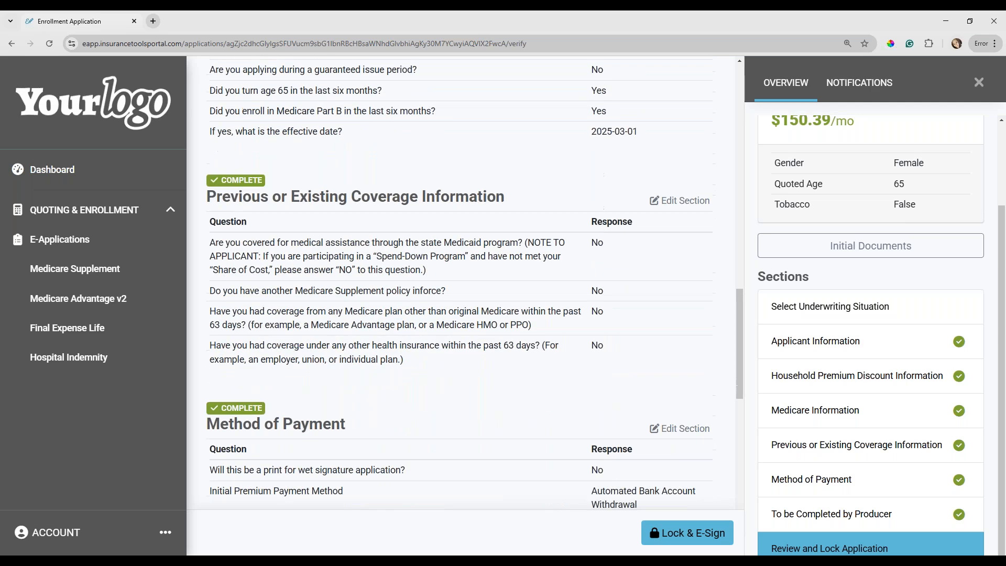
pyautogui.click(684, 539)
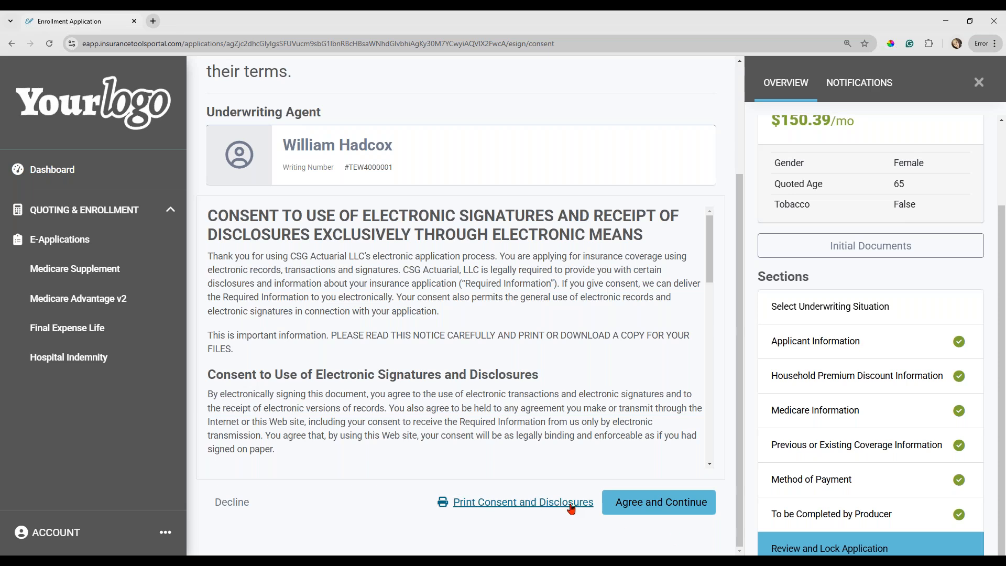
pyautogui.click(644, 506)
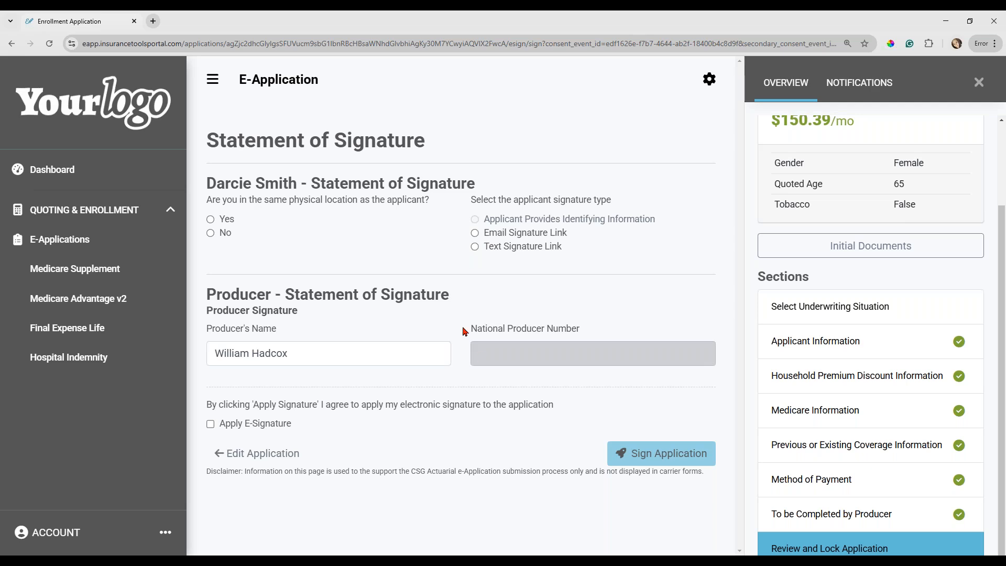
# Answer Yes to being in the same physical location as the applicant and choose Applicant Provides Identifying Information as the signature type.
pyautogui.click(211, 219)
pyautogui.click(212, 233)
pyautogui.click(210, 221)
pyautogui.click(476, 222)
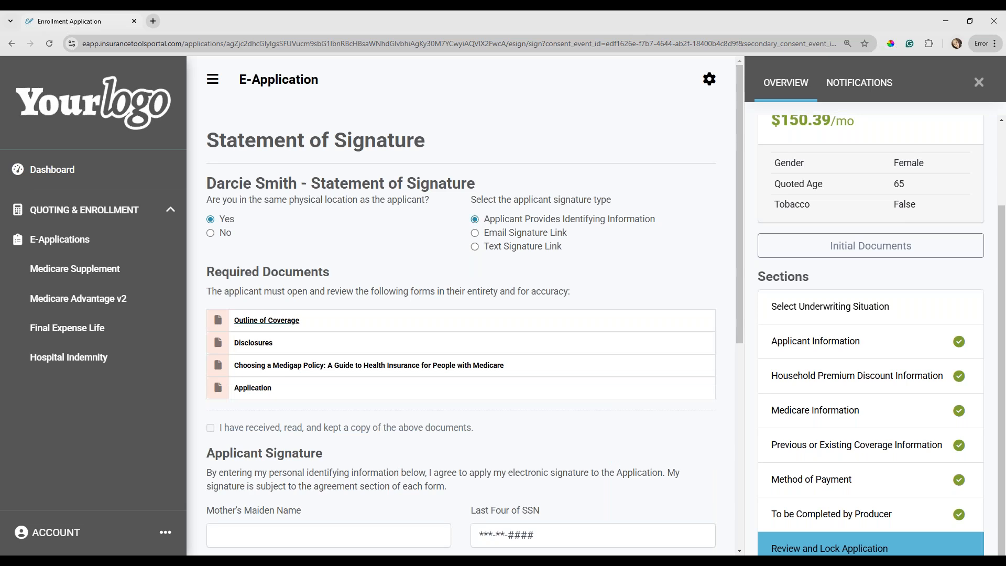
# Open the required Outline of Coverage, Disclosures, Choosing a Medigap Policy and Application documents, returning to the enrollment application after each.
pyautogui.click(267, 320)
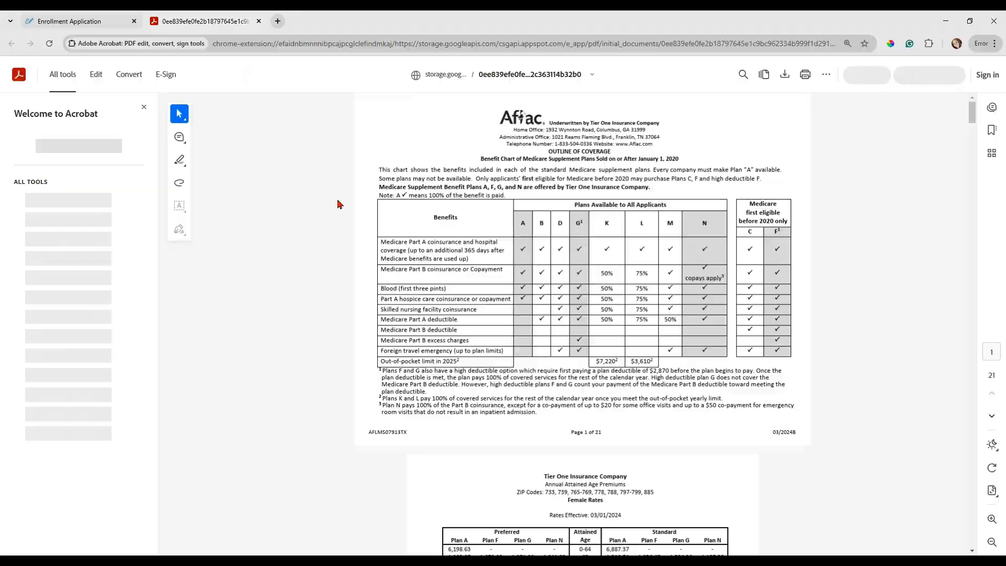
pyautogui.hotkey('ctrl', 'shift', 'Tab')
pyautogui.click(247, 346)
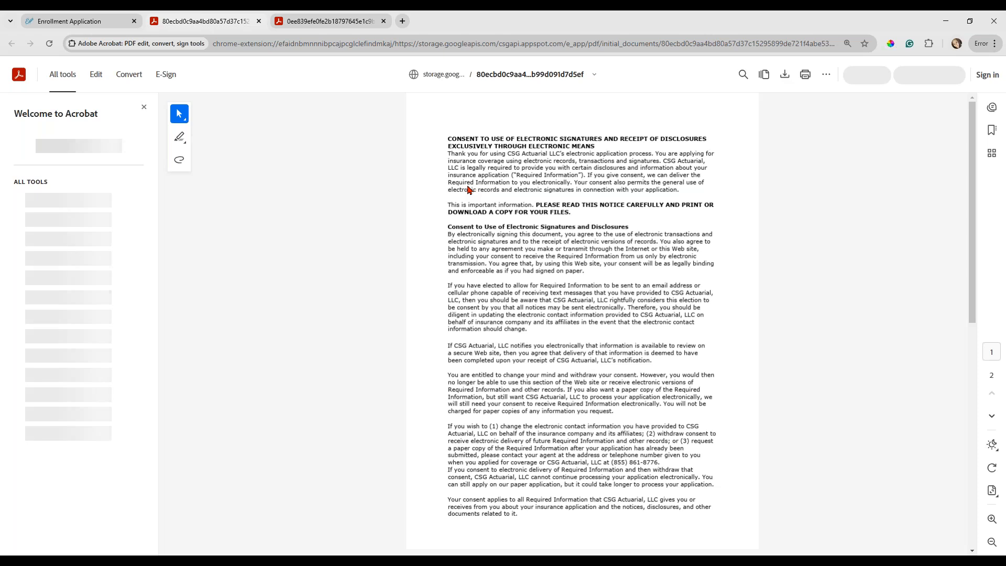
pyautogui.click(97, 20)
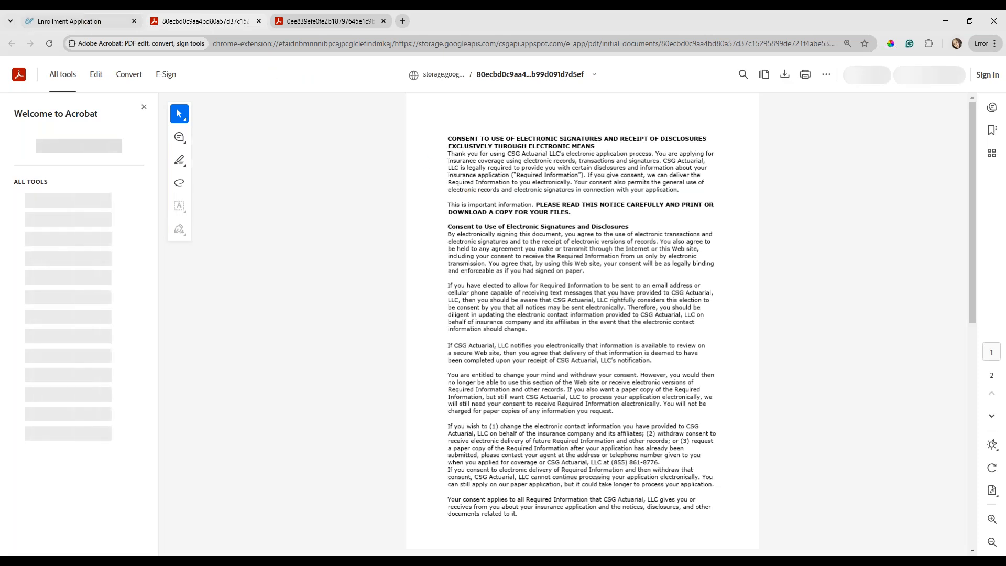
pyautogui.click(291, 370)
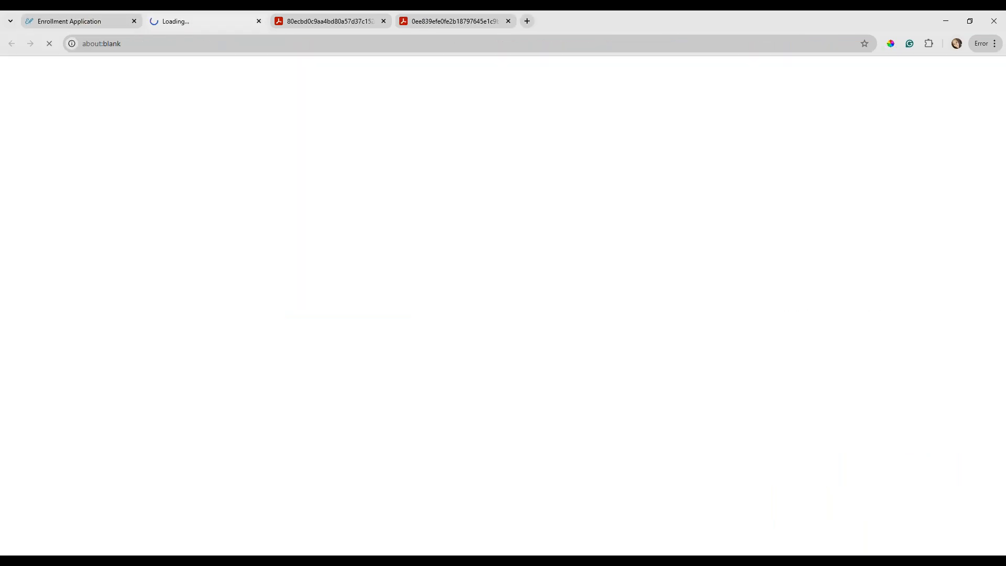
pyautogui.click(93, 25)
pyautogui.click(252, 388)
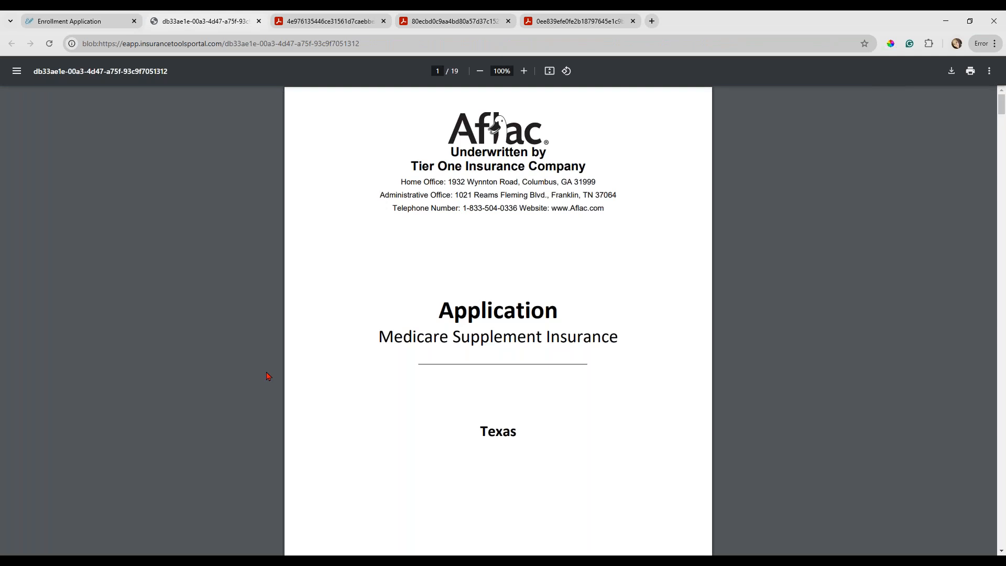
pyautogui.scroll(-3, 529, 293)
pyautogui.scroll(-7, 529, 292)
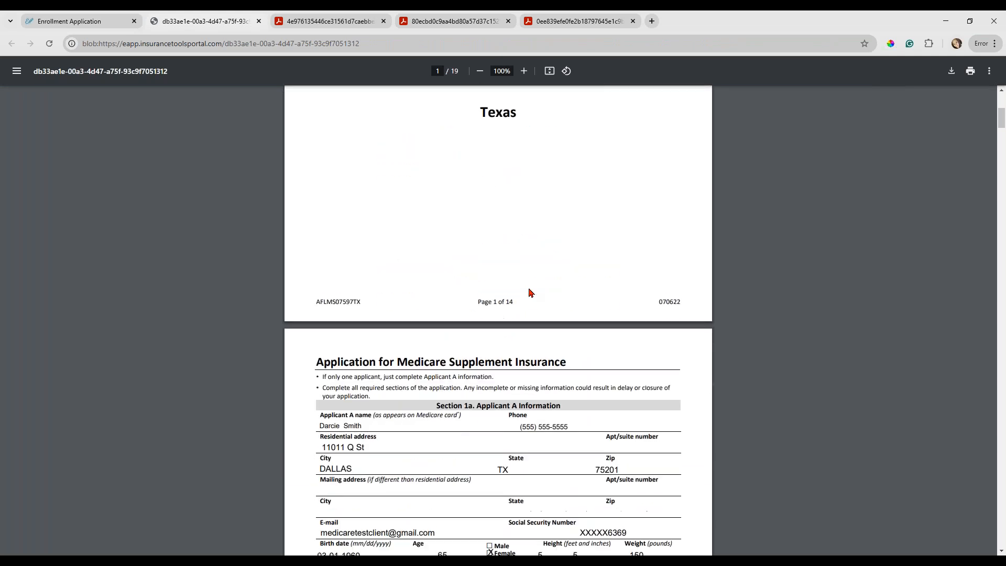
pyautogui.scroll(-2, 529, 293)
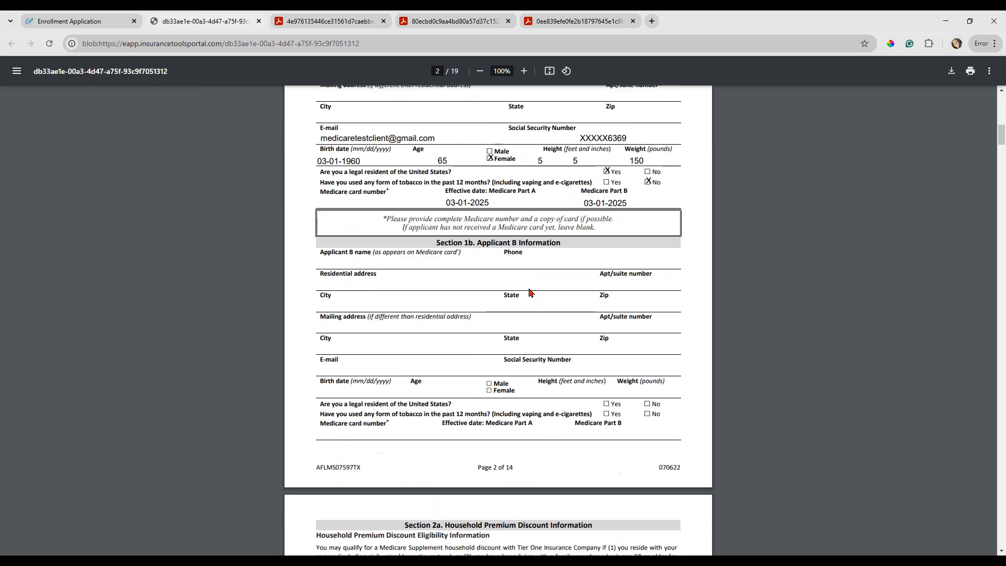
pyautogui.click(67, 21)
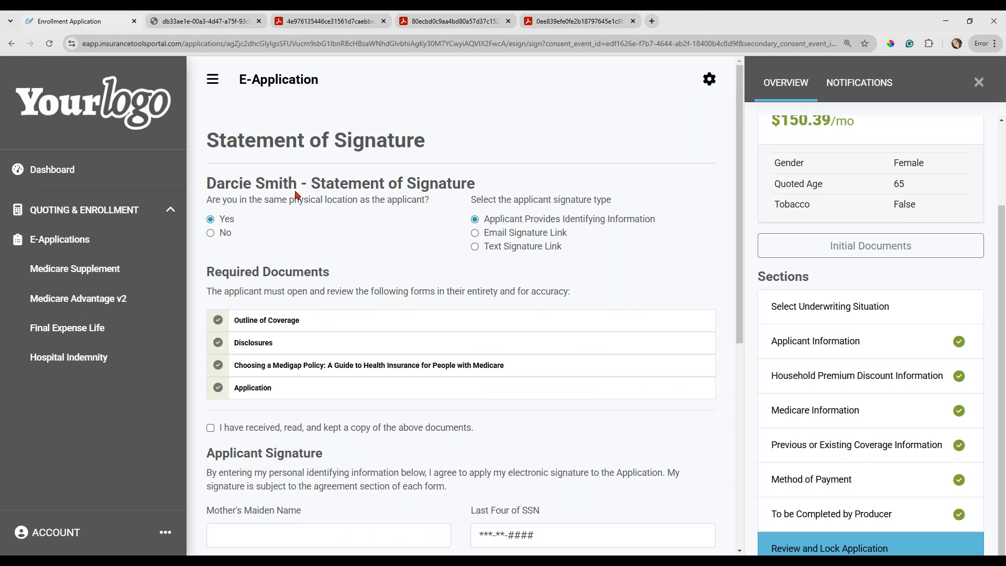
# Acknowledge receipt of the documents and enter the applicant's mother's maiden name, last four digits of the SSN, and ZIP code.
pyautogui.scroll(-2, 295, 195)
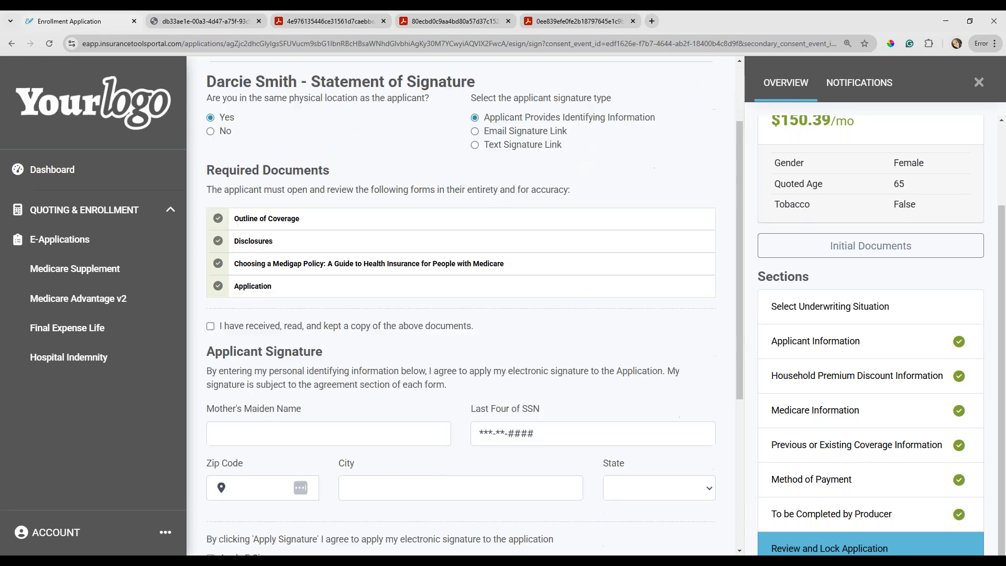
pyautogui.click(210, 323)
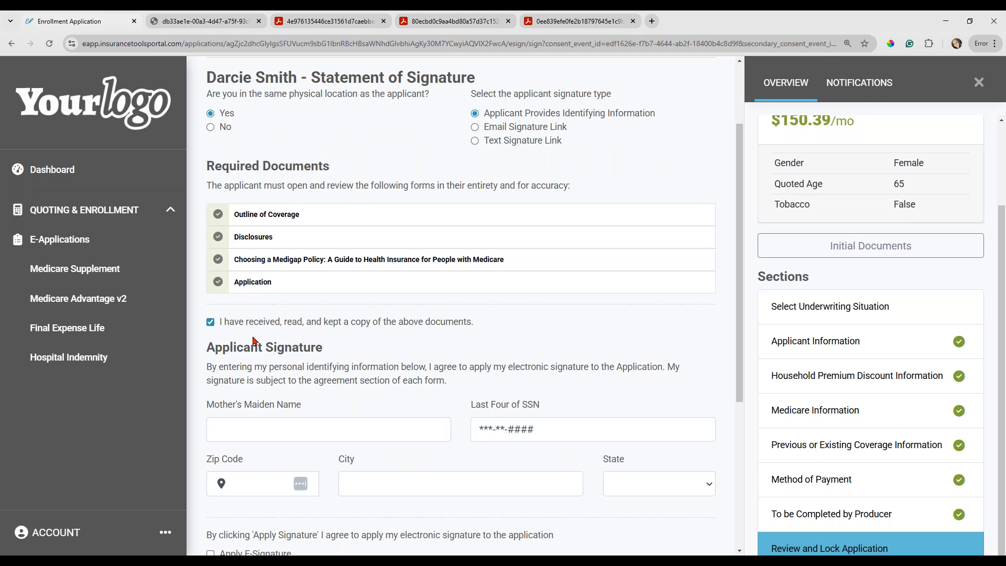
pyautogui.scroll(-2, 259, 341)
pyautogui.click(259, 322)
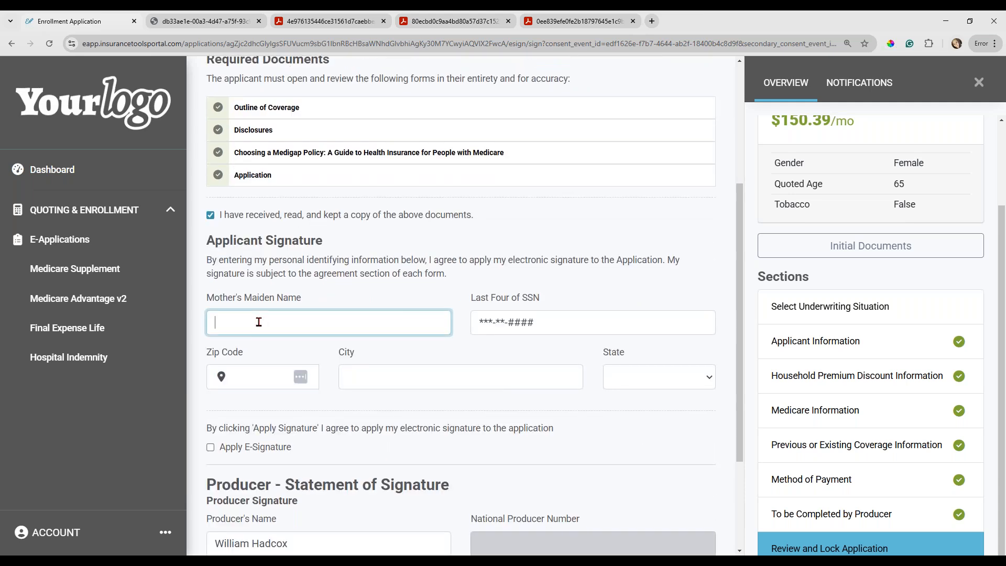
pyautogui.write('Test')
pyautogui.press('Tab')
pyautogui.write('1234')
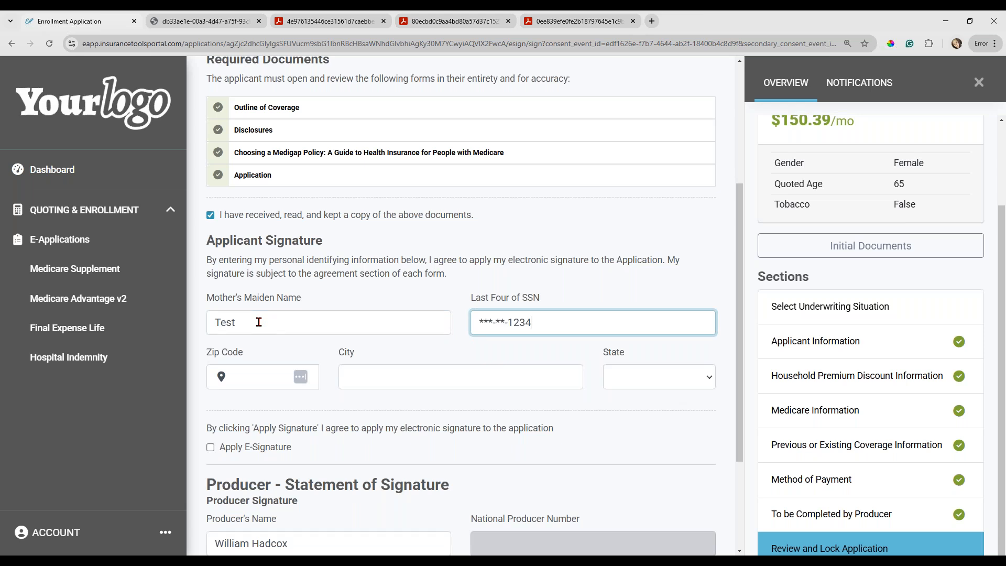
pyautogui.click(246, 376)
pyautogui.write('68124')
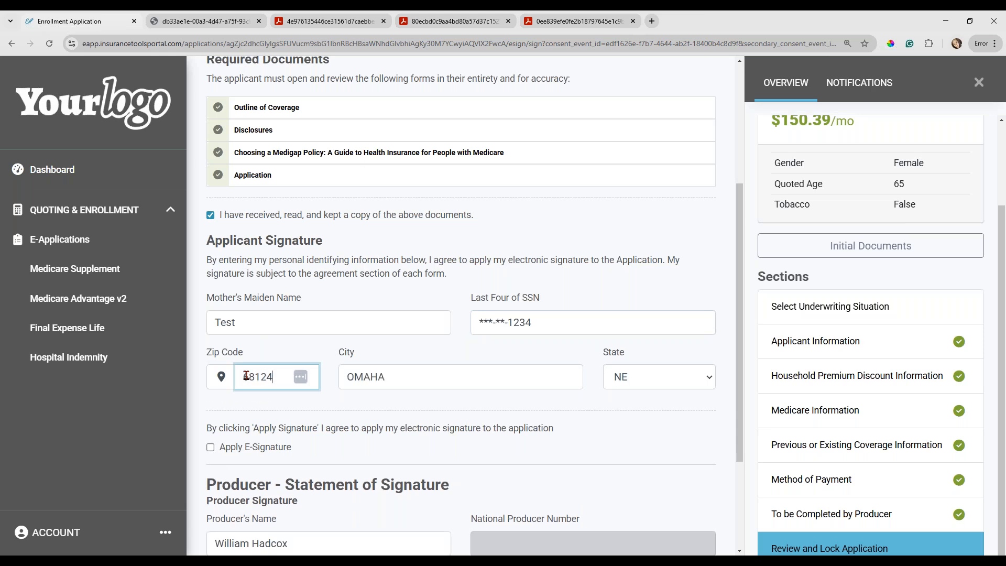
# Apply the e-signature for both the applicant and the producer.
pyautogui.scroll(-2, 254, 443)
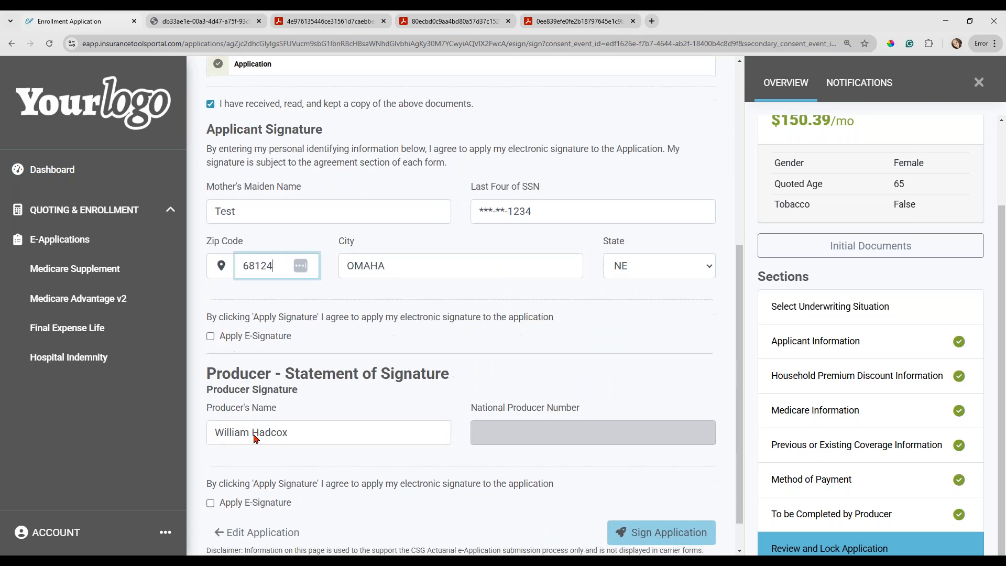
pyautogui.click(211, 337)
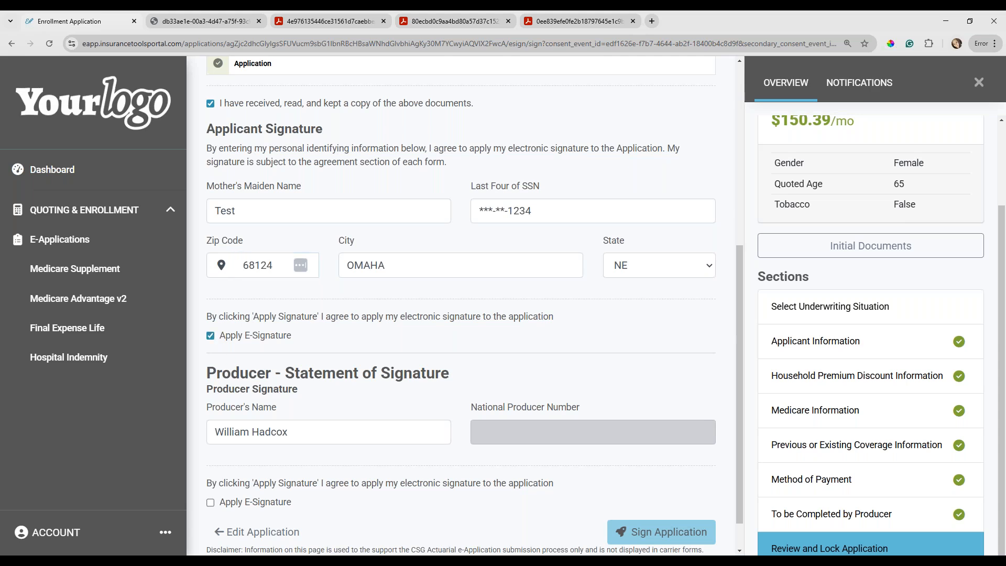
pyautogui.scroll(-1, 230, 362)
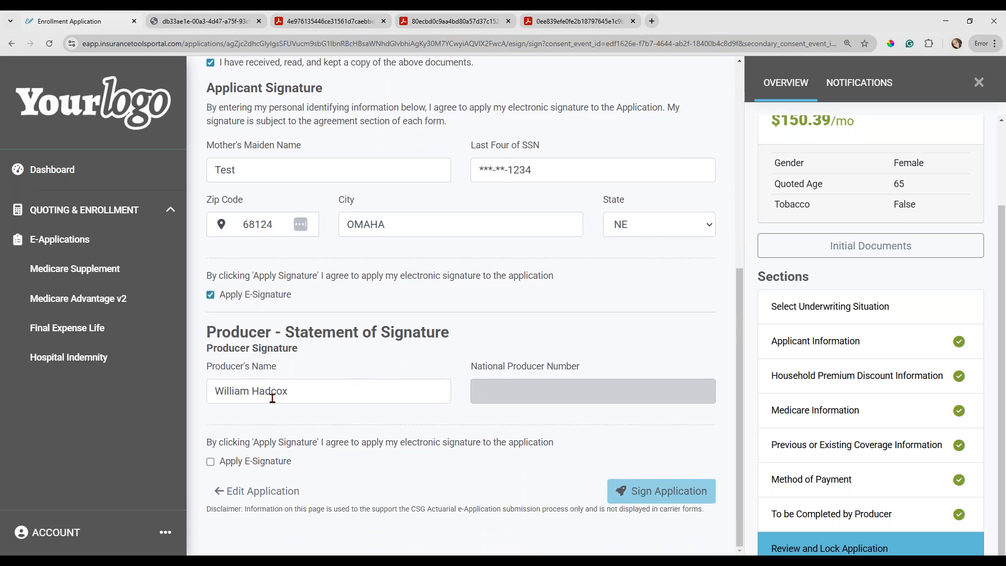
pyautogui.click(211, 463)
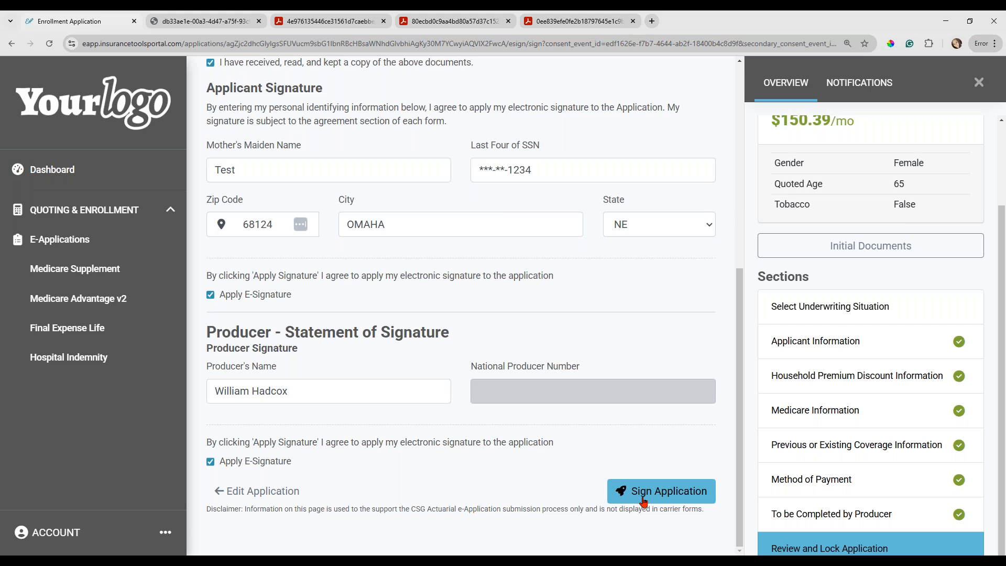
# Withdraw the e-signature agreement for both the producer and the applicant.
pyautogui.click(211, 462)
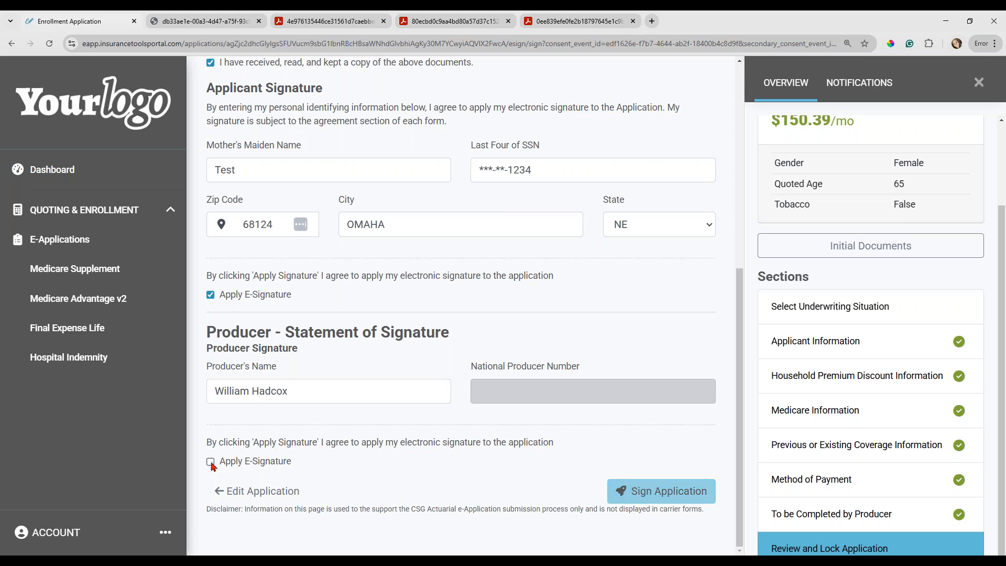
pyautogui.click(210, 296)
pyautogui.scroll(3, 210, 305)
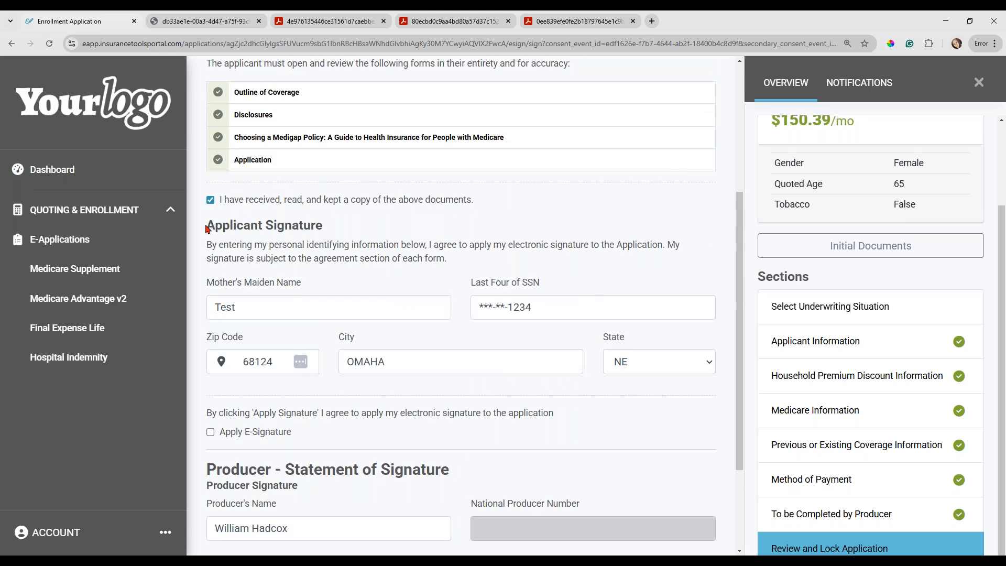
# Withdraw the document acknowledgement, indicate that the applicant is not in the same physical location, and choose Email Signature Link as the signature type.
pyautogui.click(210, 201)
pyautogui.scroll(5, 213, 251)
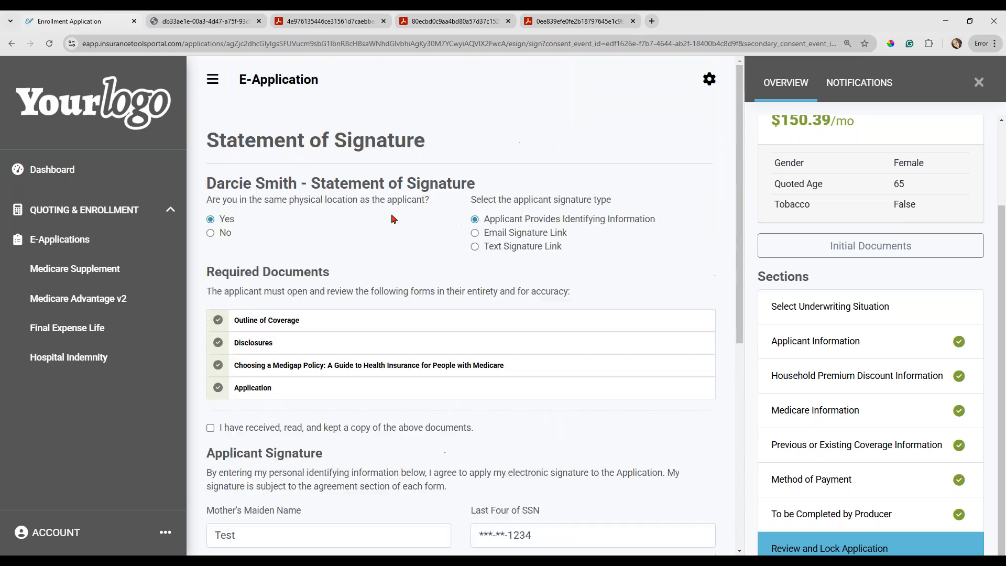
pyautogui.click(211, 233)
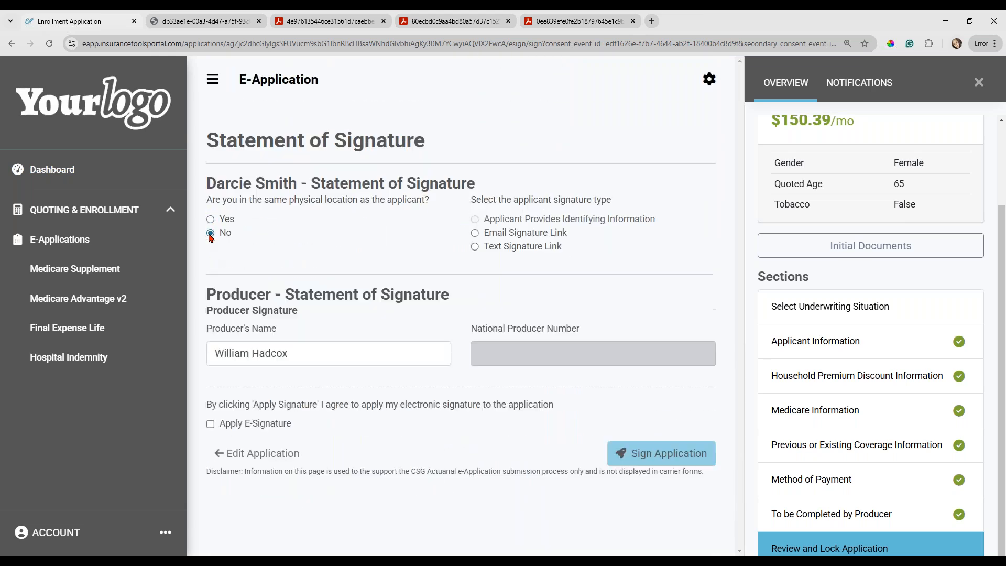
pyautogui.click(476, 233)
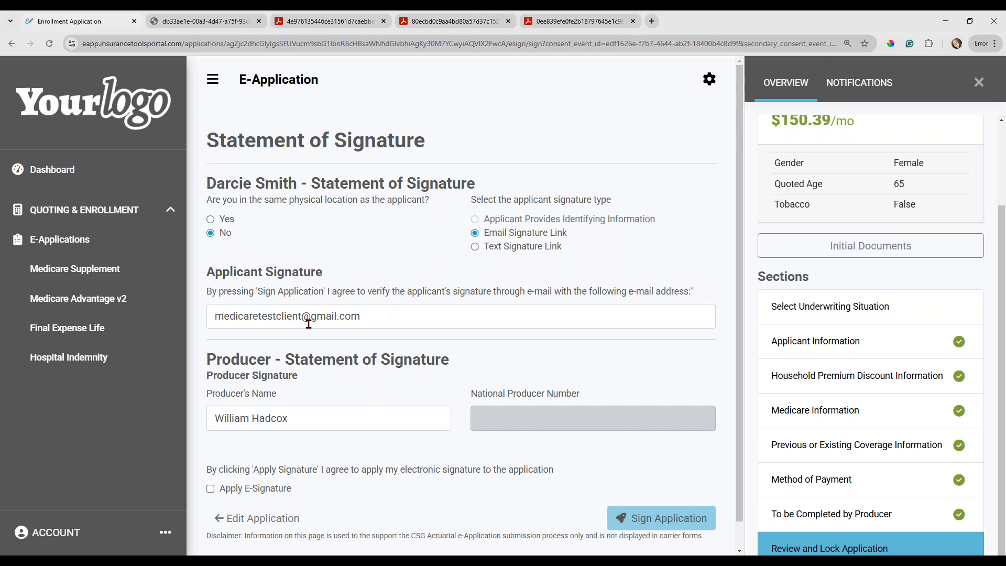
# Retype the ending of the applicant's e-mail address, and show the Text Signature Link option before returning to Email Signature Link.
pyautogui.click(382, 315)
pyautogui.press('BackSpace')
pyautogui.press('BackSpace')
pyautogui.press('BackSpace')
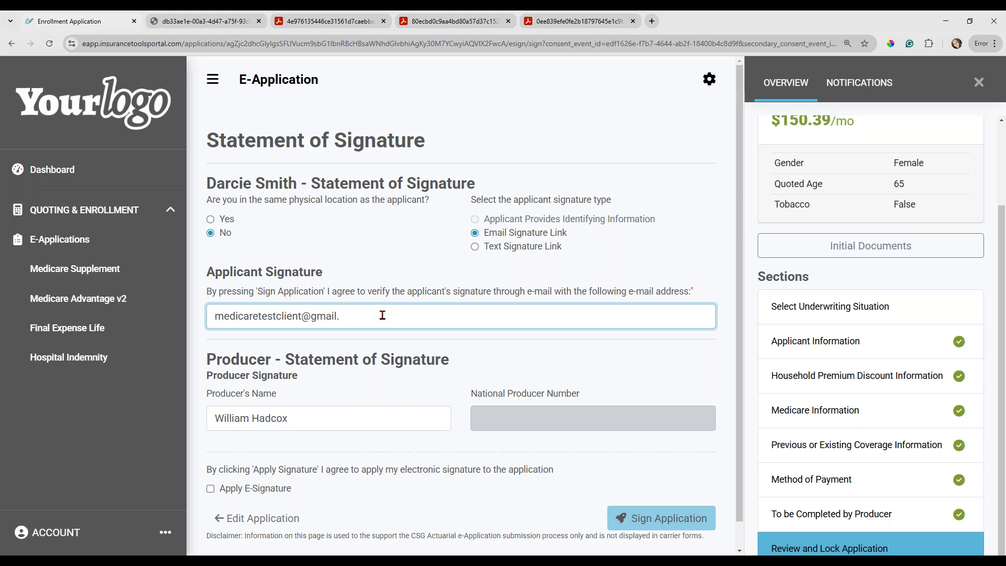
pyautogui.write('com')
pyautogui.click(475, 247)
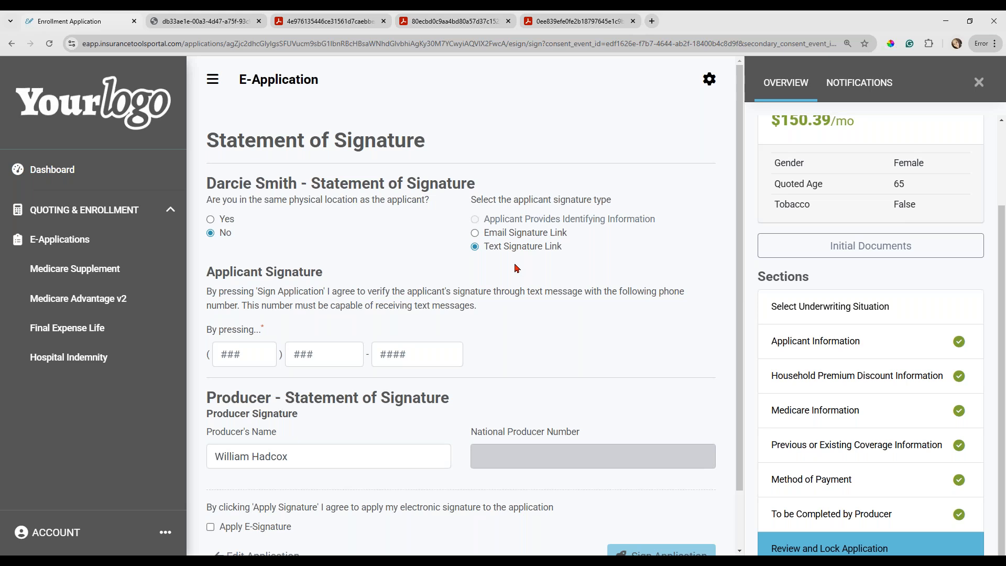
pyautogui.click(475, 234)
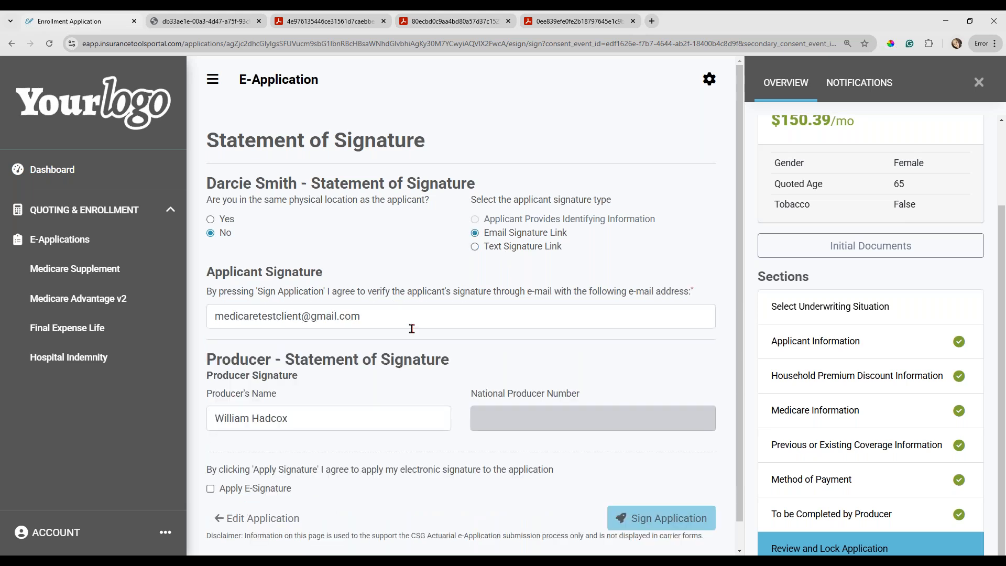
# Sign the application with the producer's e-signature applied, and go to the E-Application Dashboard.
pyautogui.scroll(-1, 412, 329)
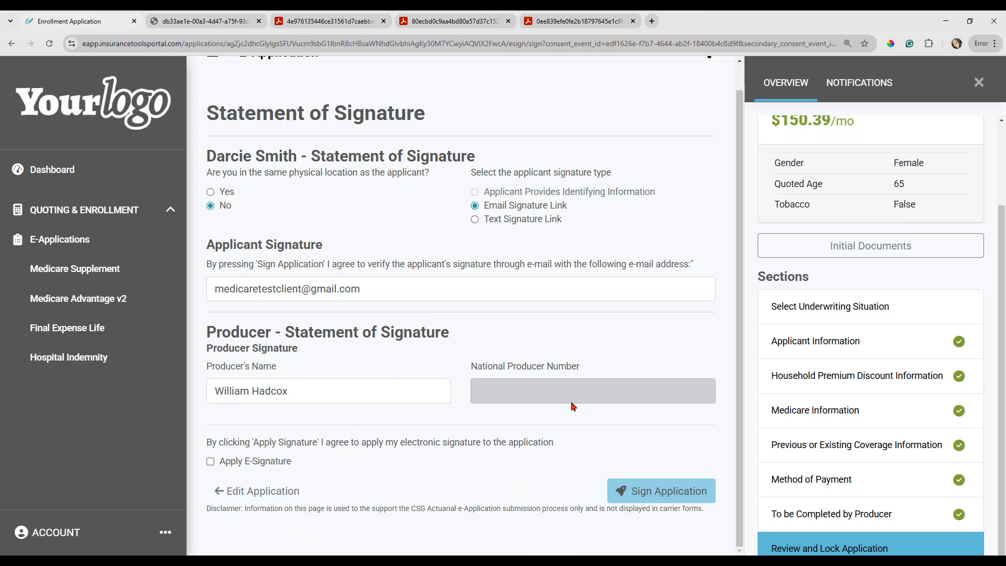
pyautogui.click(211, 463)
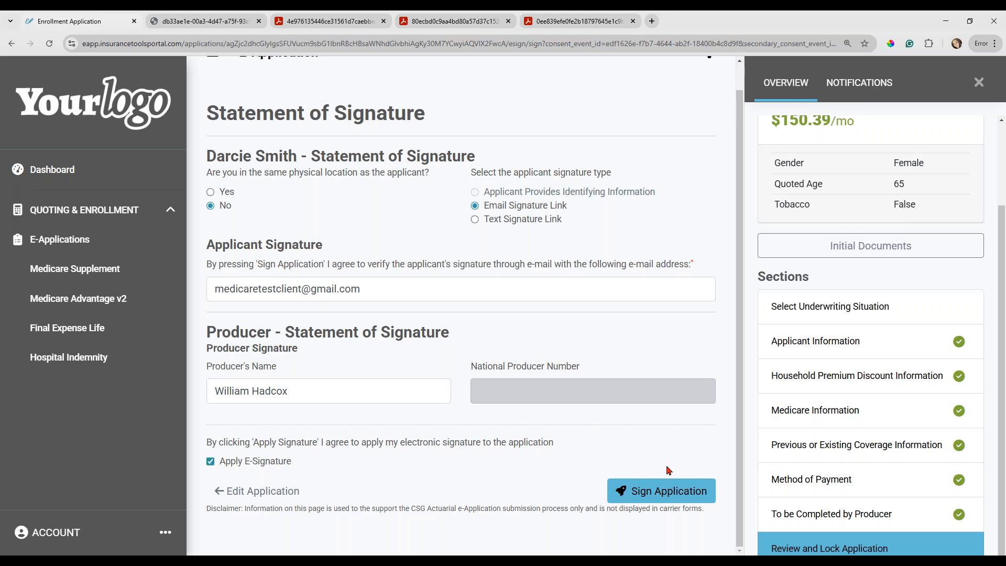
pyautogui.click(668, 496)
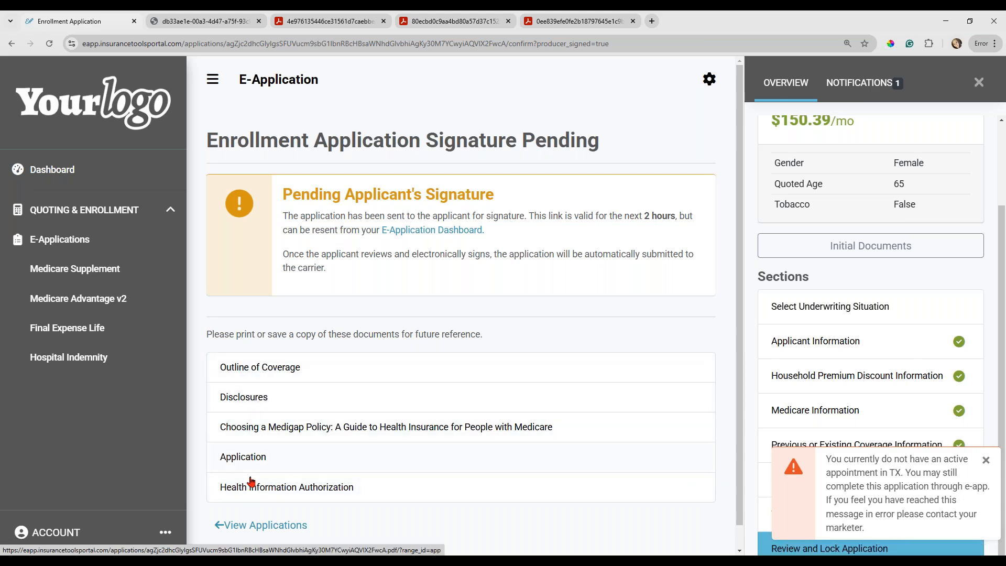
pyautogui.click(414, 235)
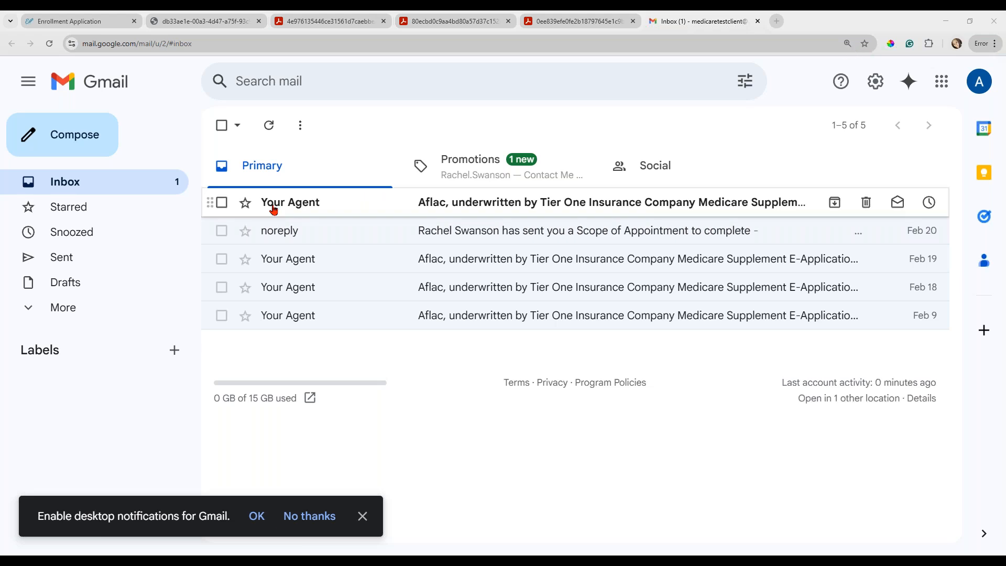
# In the applicant's Gmail inbox, open the newest Aflac Medicare Supplement e-application verification e-mail.
pyautogui.moveTo(286, 209)
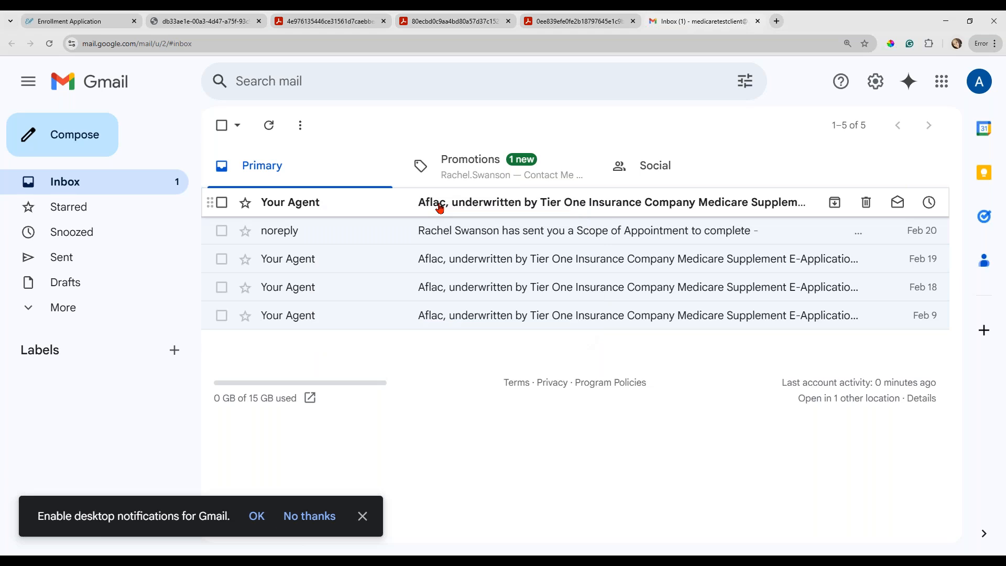
pyautogui.click(440, 209)
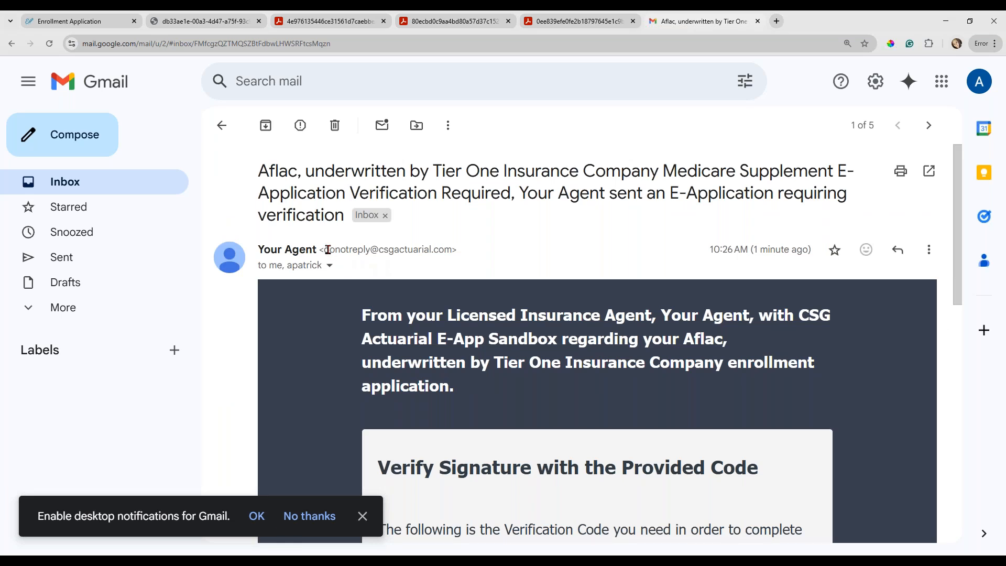
# Examine the verification e-mail's sender address and its recipient details, including the cc line.
pyautogui.moveTo(328, 249); pyautogui.dragTo(451, 250)
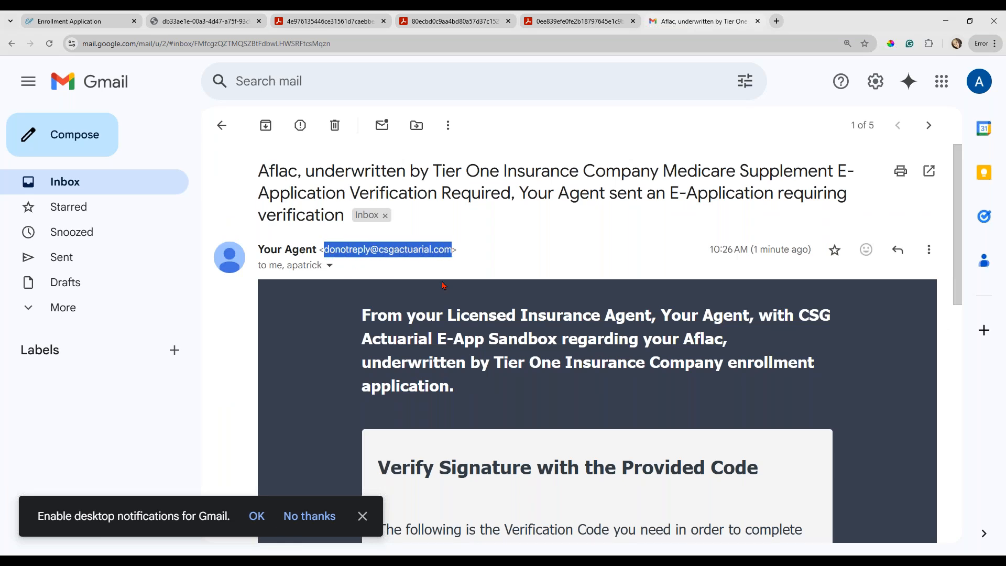
pyautogui.scroll(-1, 429, 313)
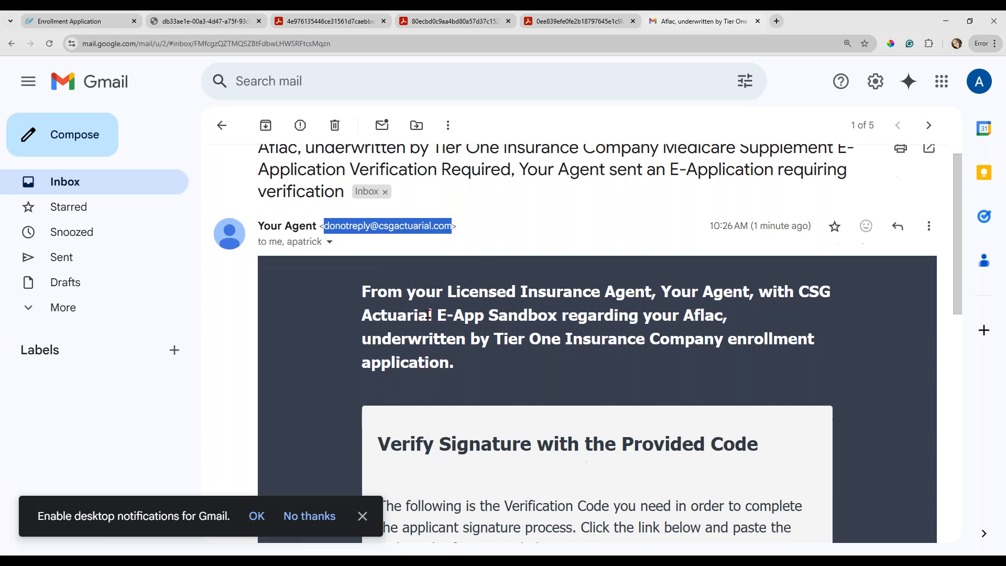
pyautogui.click(329, 222)
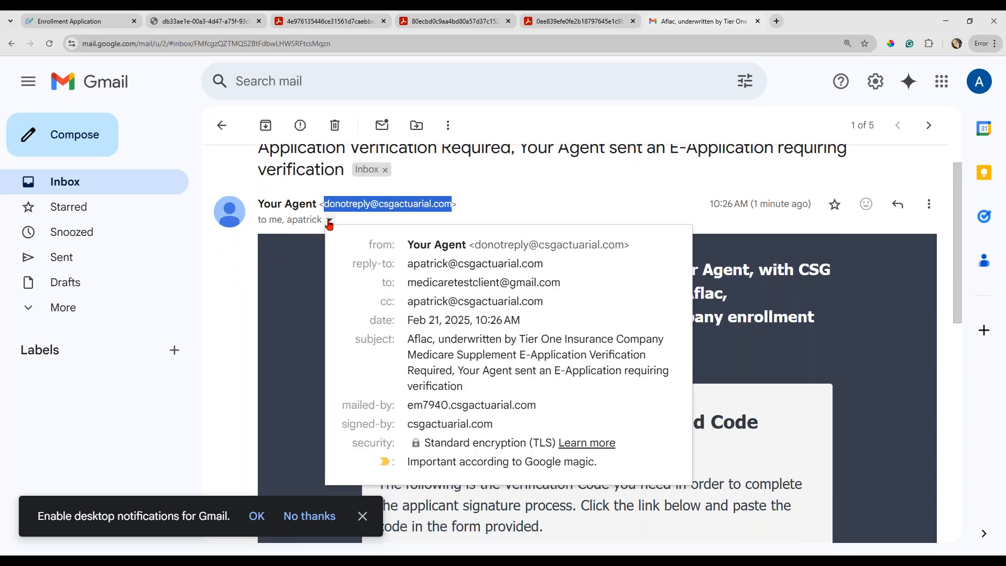
pyautogui.moveTo(545, 303); pyautogui.dragTo(377, 304)
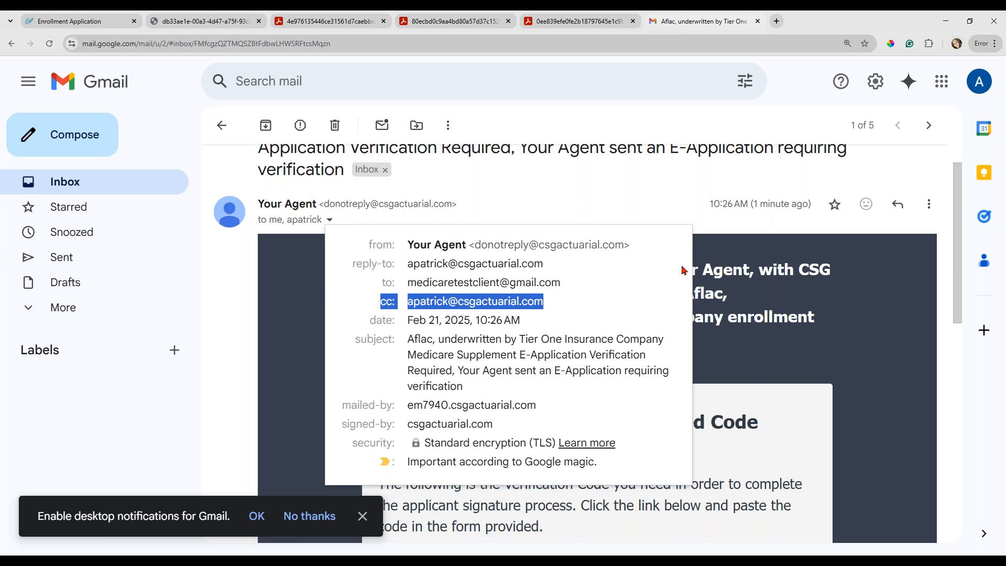
pyautogui.click(699, 214)
# Copy the verification code from the e-mail and follow its Verify Signature link.
pyautogui.scroll(-3, 698, 213)
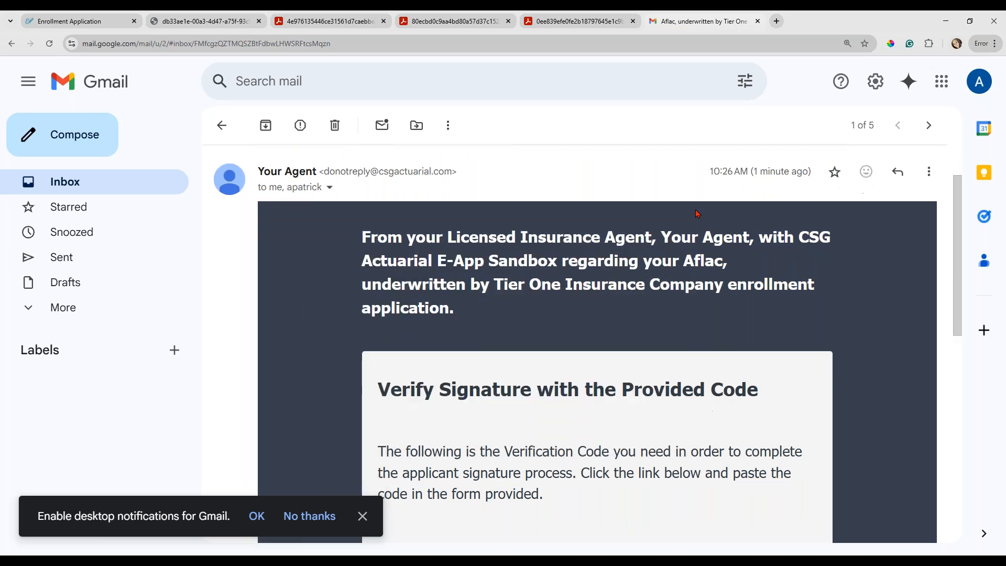
pyautogui.scroll(-3, 598, 341)
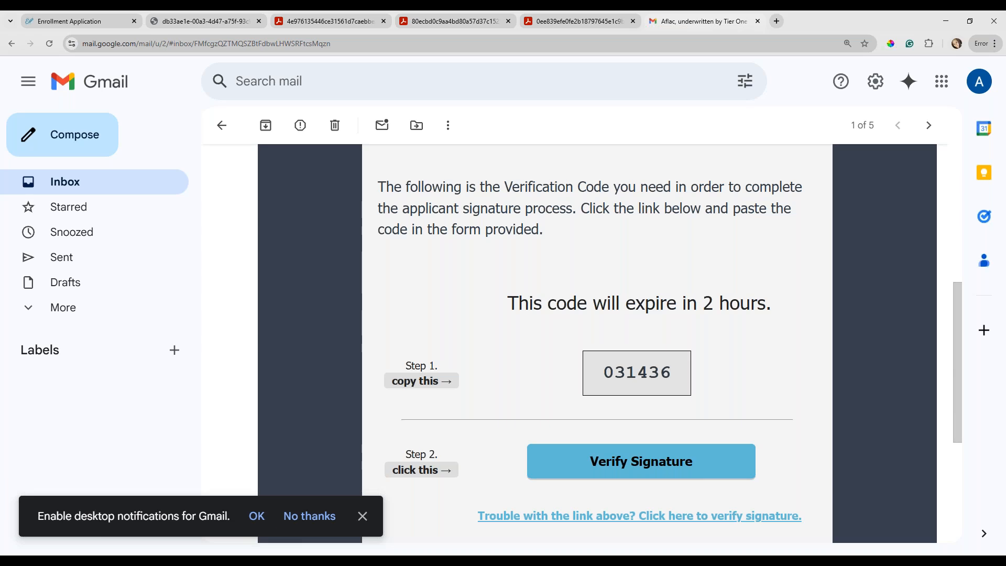
pyautogui.moveTo(675, 374); pyautogui.dragTo(613, 373)
pyautogui.click(606, 372)
pyautogui.moveTo(675, 377); pyautogui.dragTo(608, 373)
pyautogui.hotkey('ctrl', 'c')
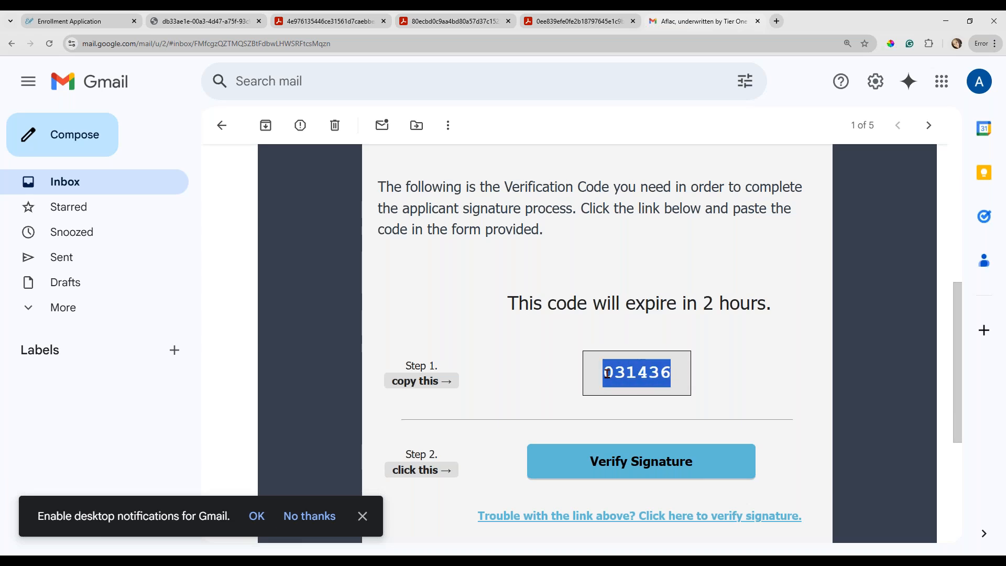
pyautogui.click(628, 474)
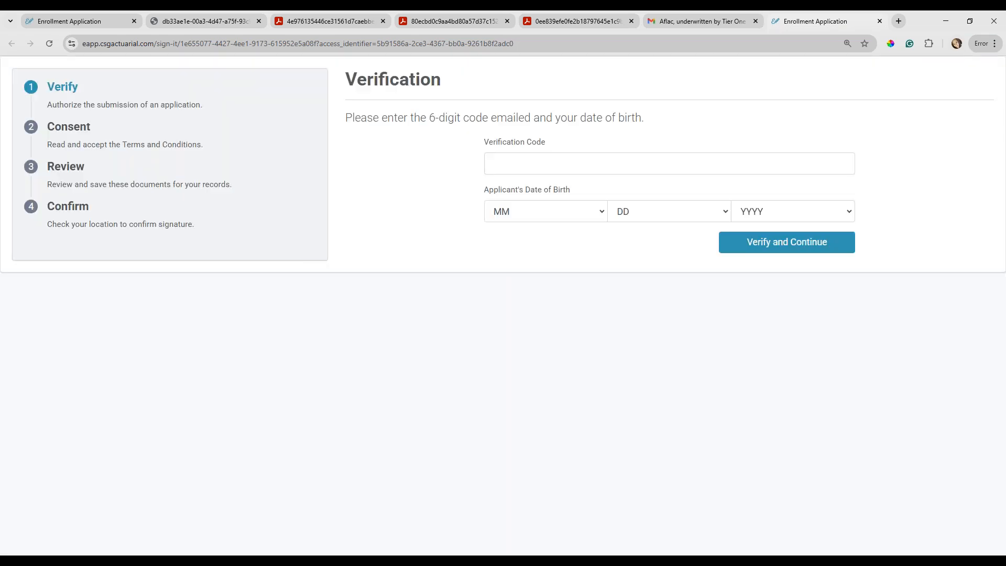
# Paste the e-mailed verification code and enter the applicant's date of birth on the Verification page.
pyautogui.click(525, 169)
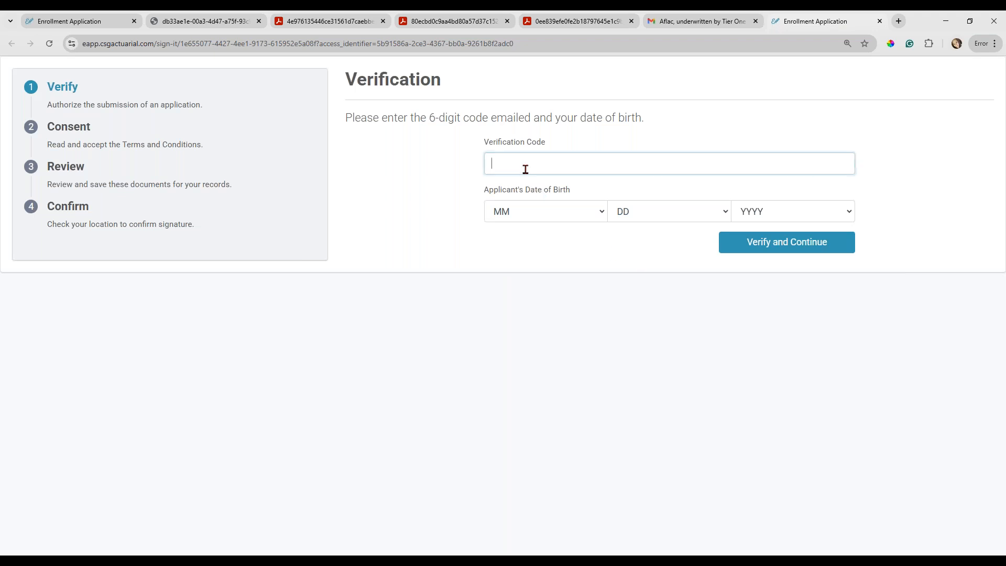
pyautogui.hotkey('ctrl', 'v')
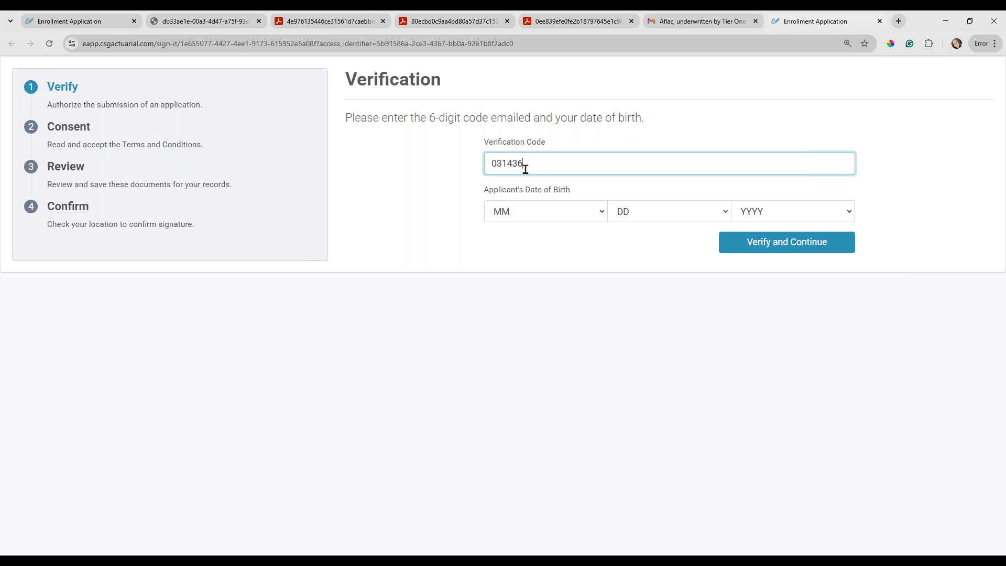
pyautogui.click(516, 214)
pyautogui.press('3')
pyautogui.press('Return')
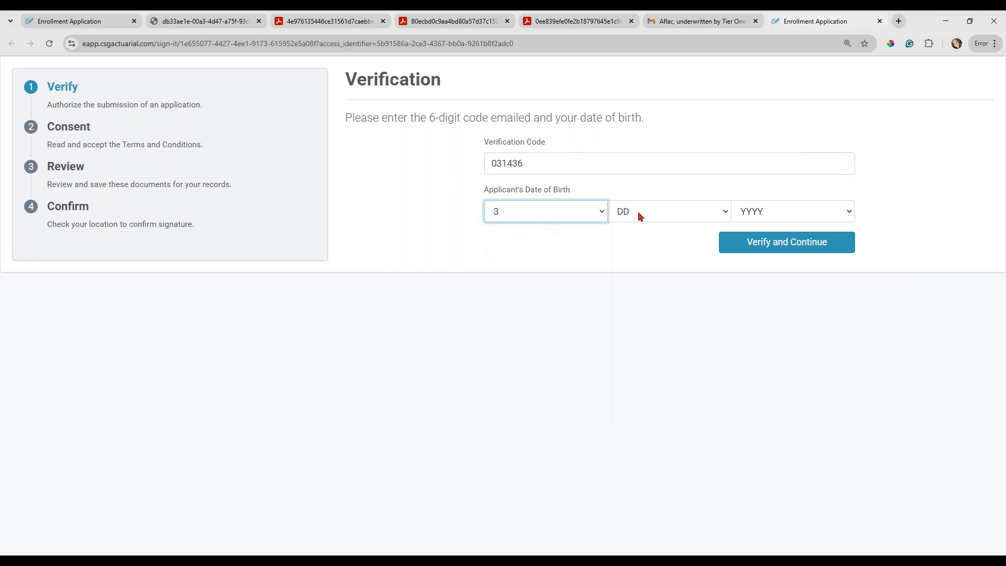
pyautogui.click(640, 212)
pyautogui.press('1')
pyautogui.click(754, 213)
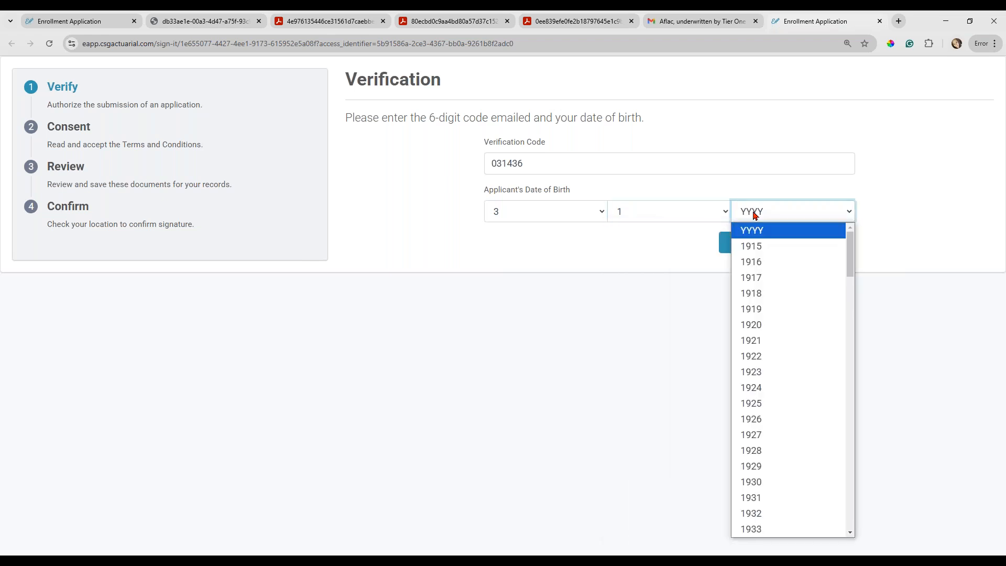
pyautogui.press('1')
pyautogui.press('9')
pyautogui.press('6')
pyautogui.press('0')
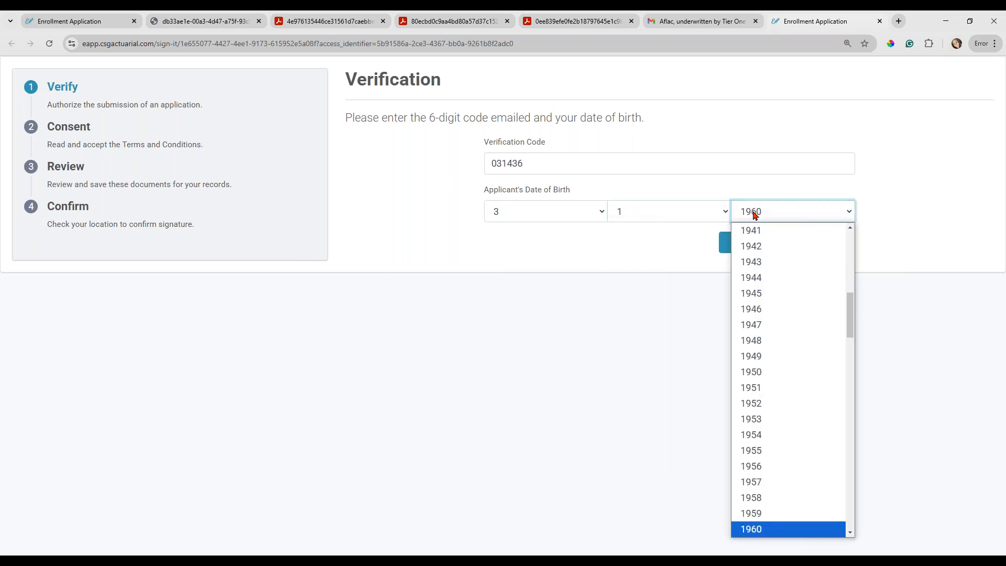
pyautogui.press('Return')
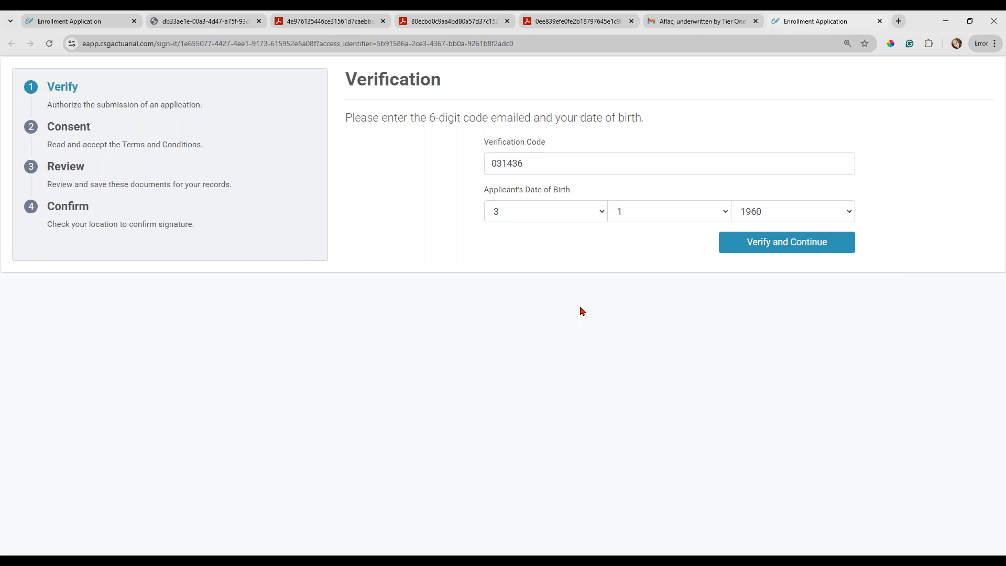
# Submit the verification details and agree to the Electronic Signature Consent and Disclosures.
pyautogui.click(758, 246)
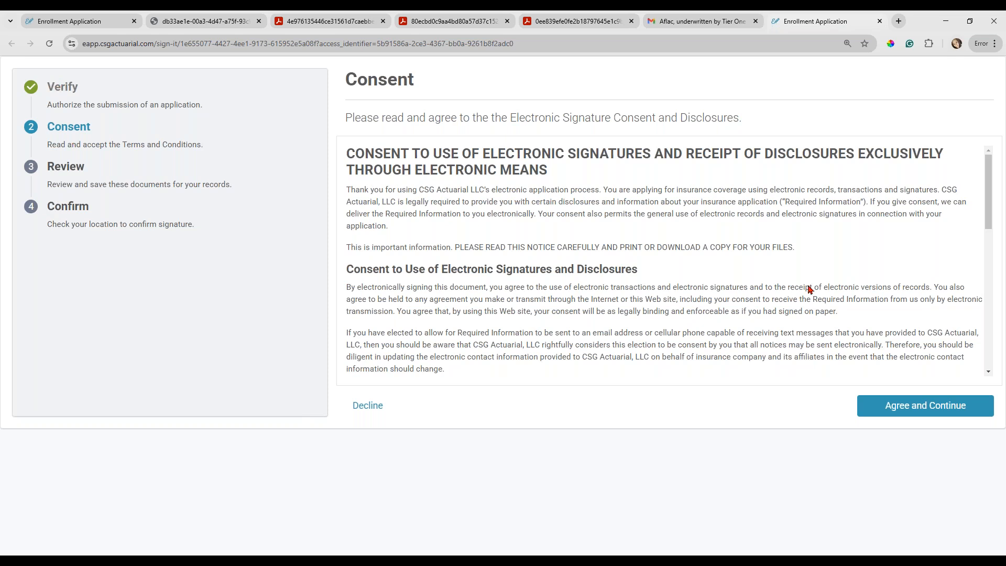
pyautogui.click(917, 412)
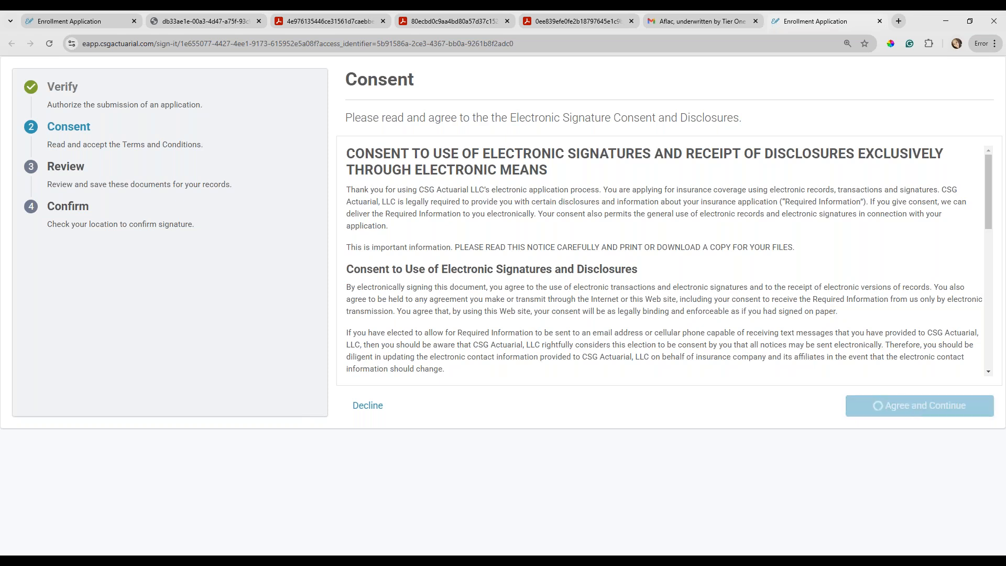
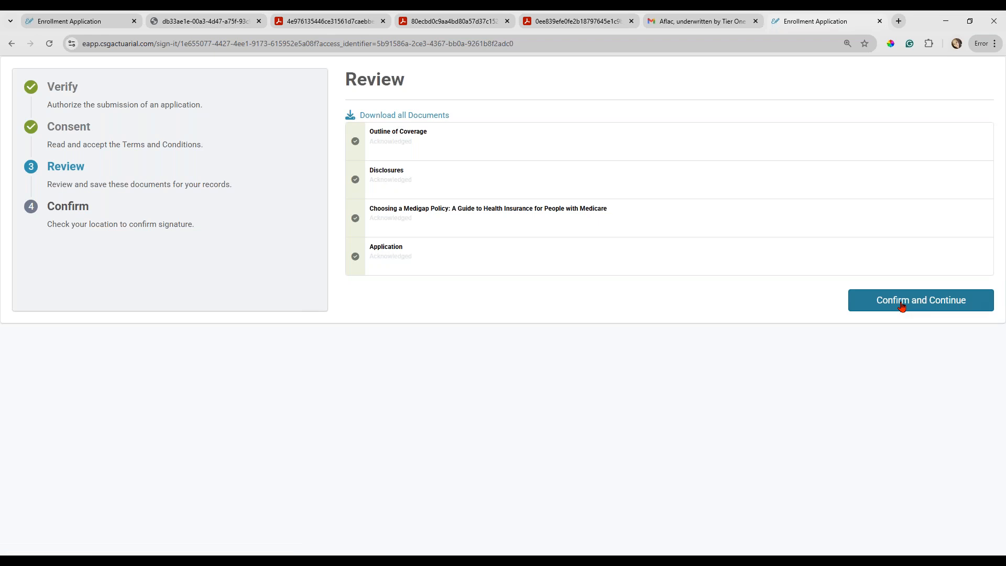
# Confirm the reviewed documents and complete the electronic signature with signing location ZIP 75201, Dallas, TX.
pyautogui.click(903, 306)
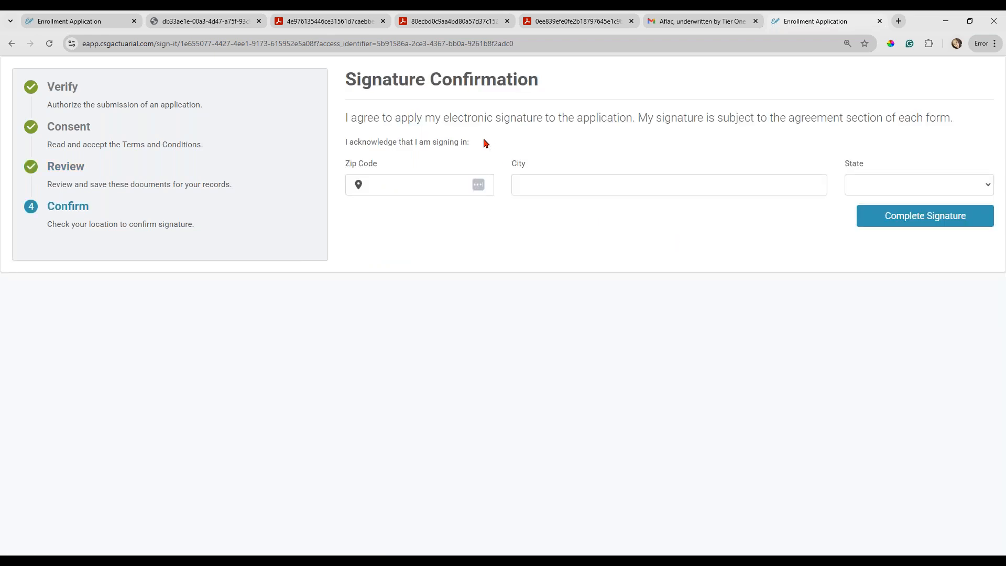
pyautogui.click(421, 183)
pyautogui.write('75201')
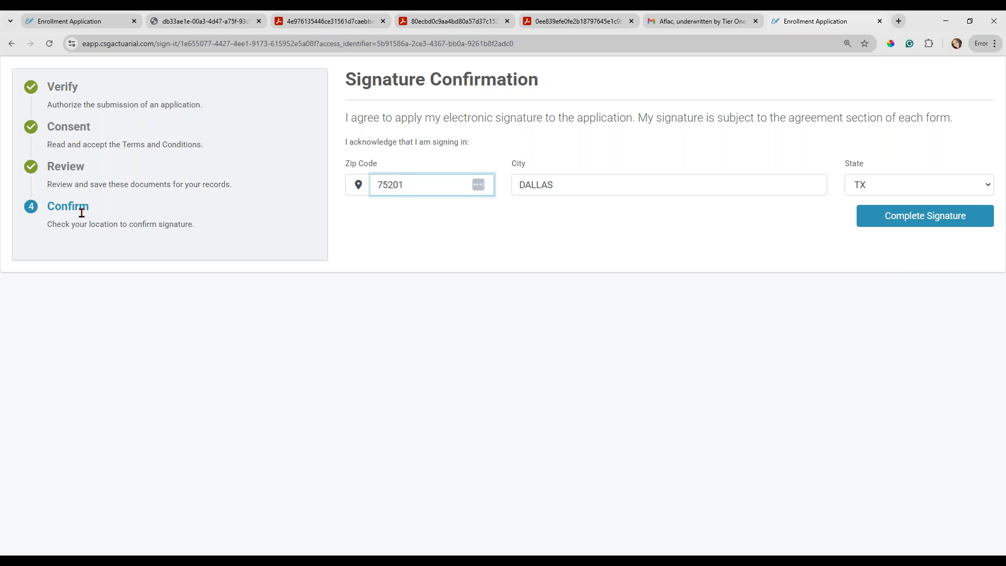
pyautogui.click(944, 220)
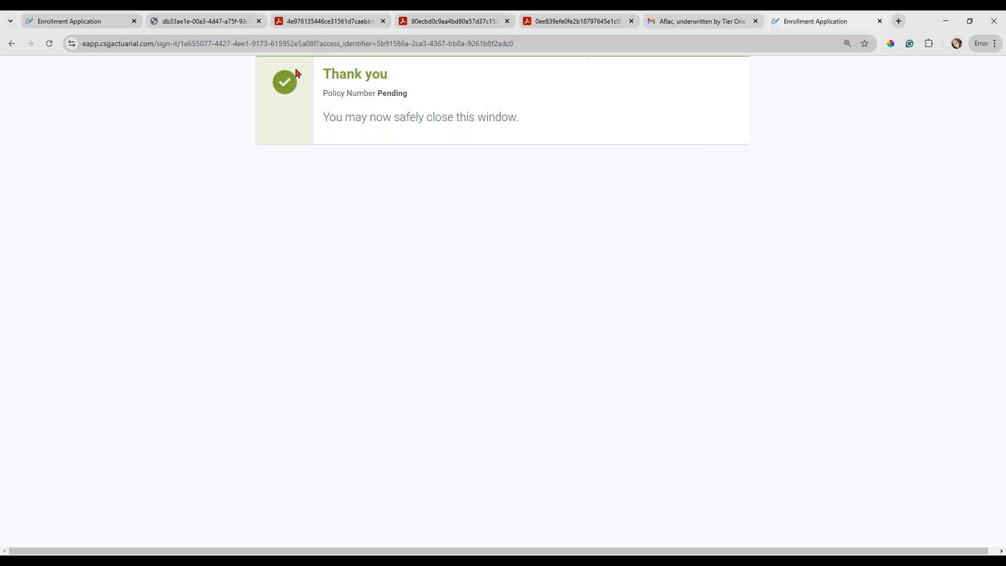
# Return to the e-applications list, refresh it, and compare the newest Aflac application's status with the ACE Property and Casualty application's.
pyautogui.click(96, 22)
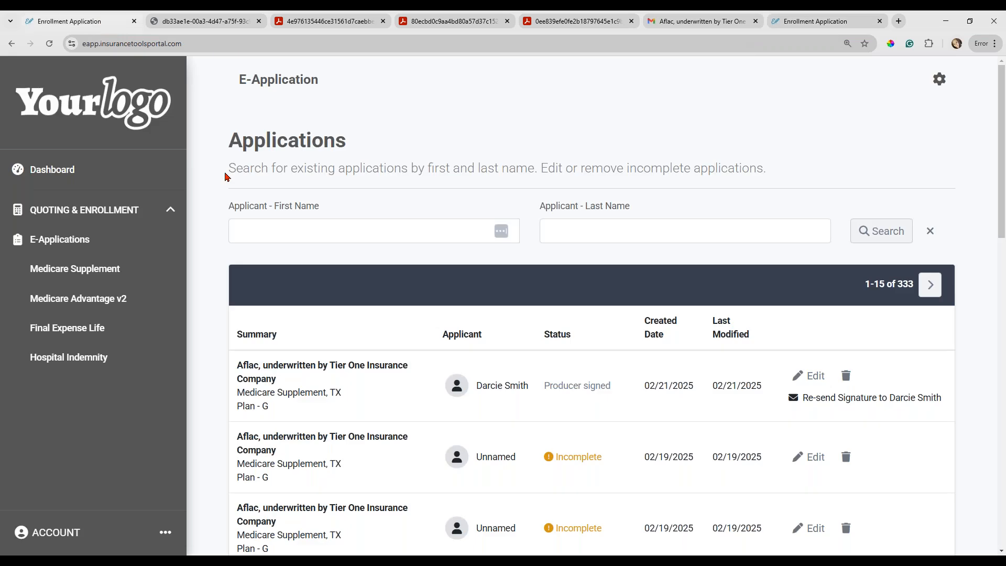
pyautogui.click(47, 48)
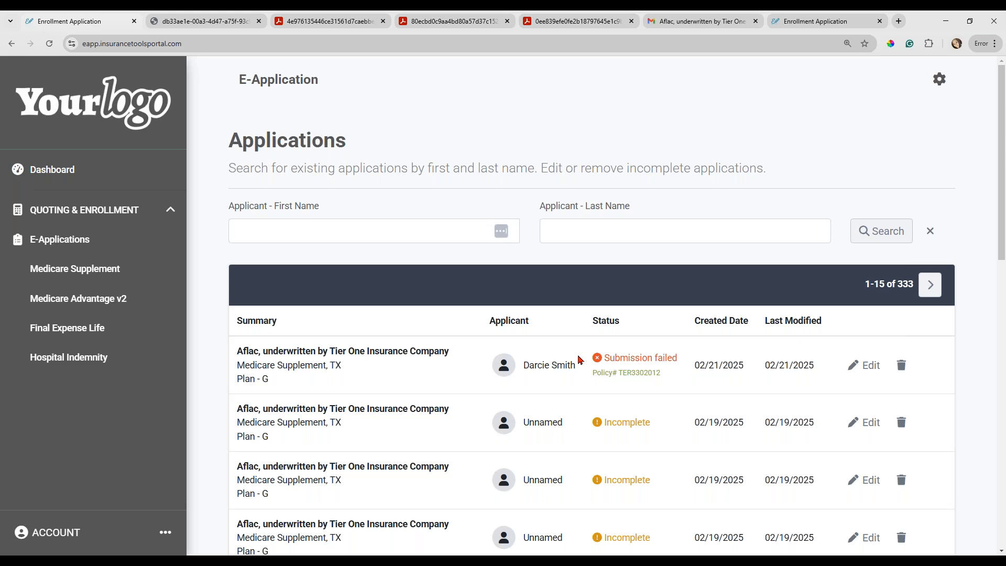
pyautogui.scroll(-10, 626, 373)
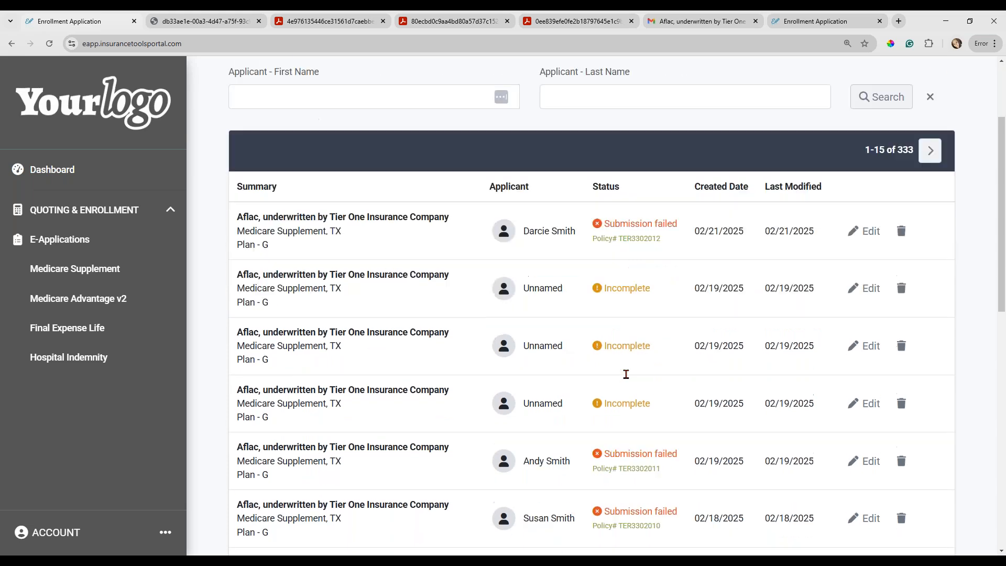
pyautogui.scroll(-4, 655, 220)
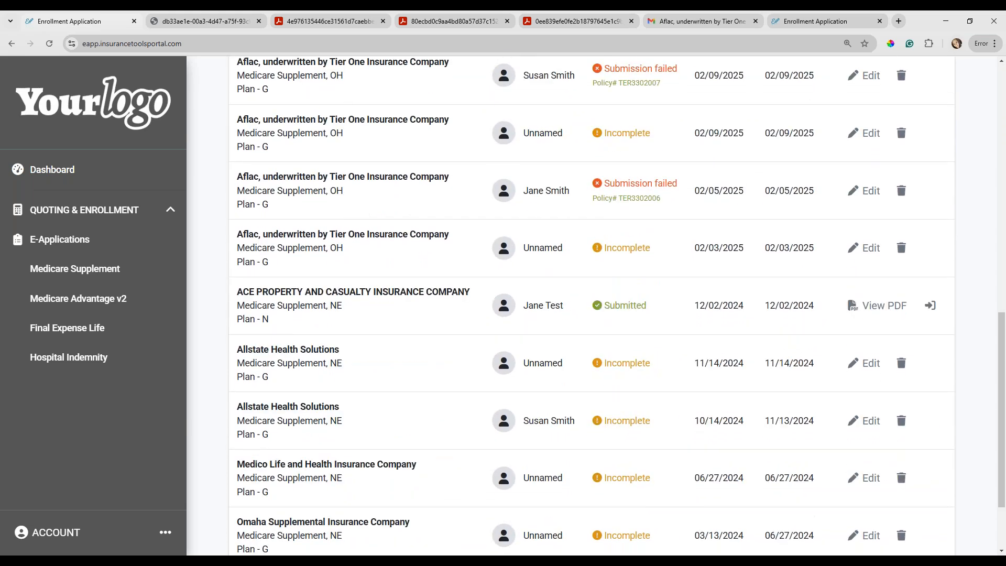
pyautogui.moveTo(656, 222); pyautogui.dragTo(594, 222)
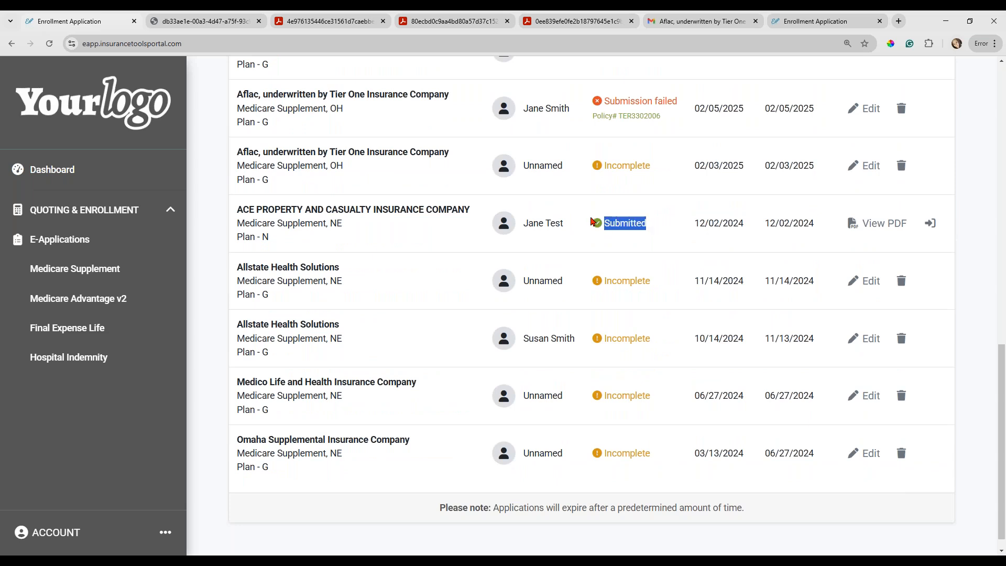
pyautogui.click(606, 236)
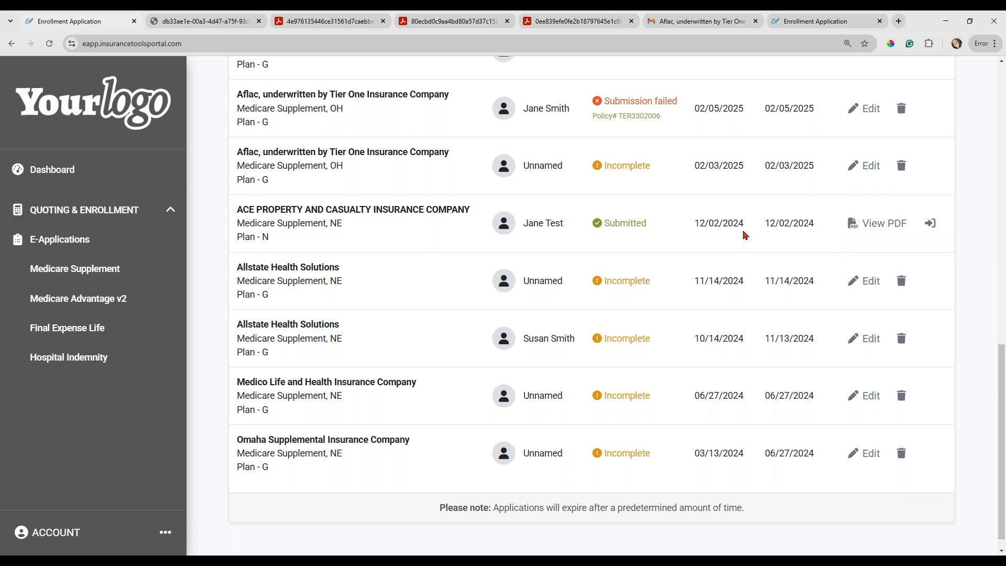
# Open the topmost incomplete Aflac Plan G application for editing and go to its Select Underwriting Situation section.
pyautogui.scroll(1, 746, 271)
pyautogui.scroll(10, 745, 271)
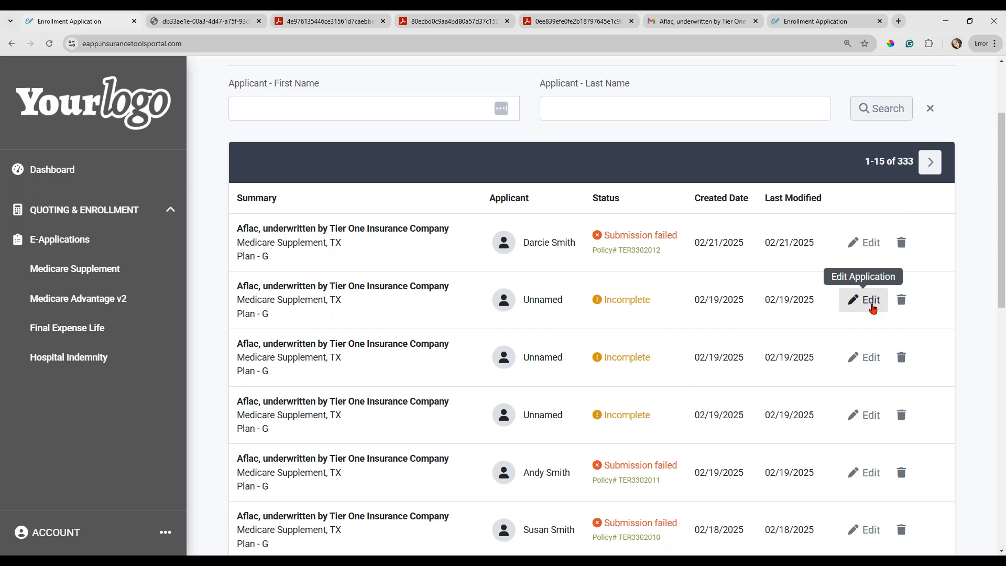
pyautogui.click(873, 309)
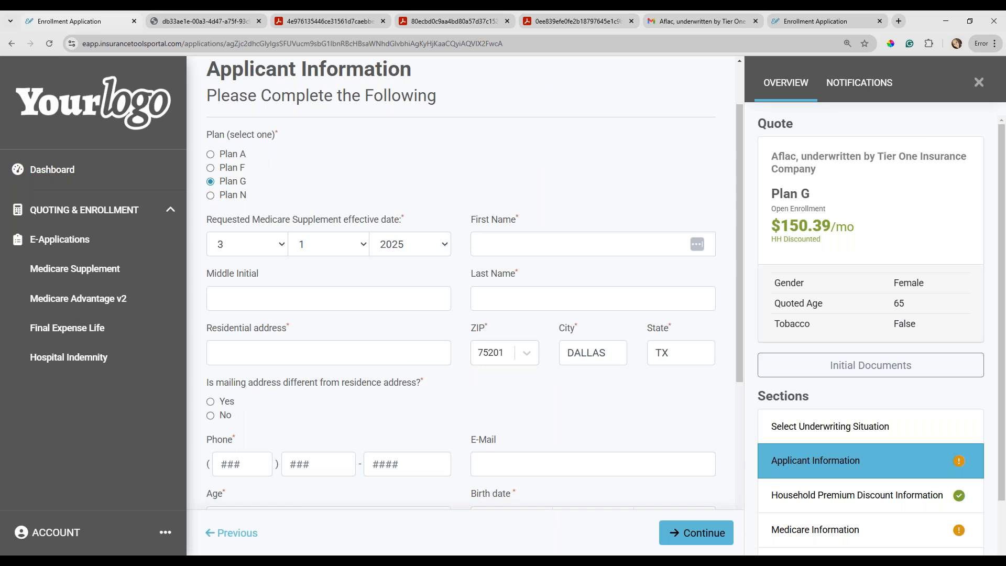
pyautogui.scroll(-3, 871, 467)
pyautogui.scroll(2, 871, 467)
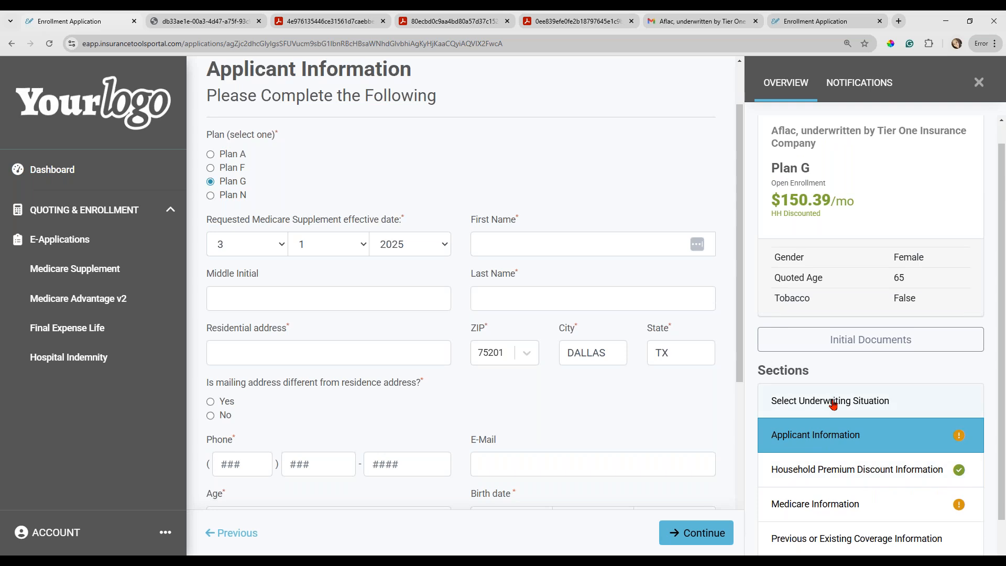
pyautogui.click(833, 404)
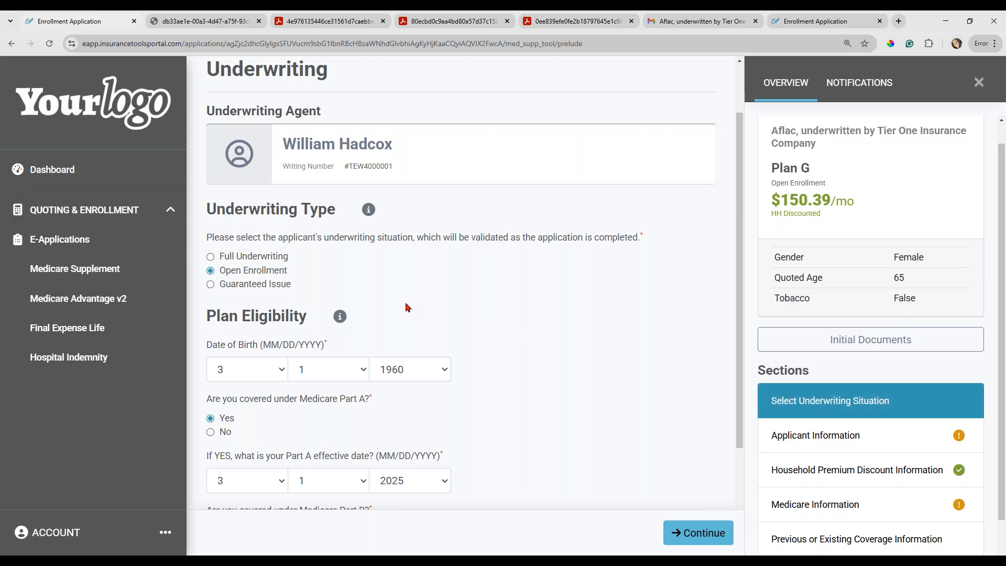
# Set the underwriting type to Full Underwriting and continue to Applicant Information.
pyautogui.click(211, 257)
pyautogui.scroll(-2, 497, 341)
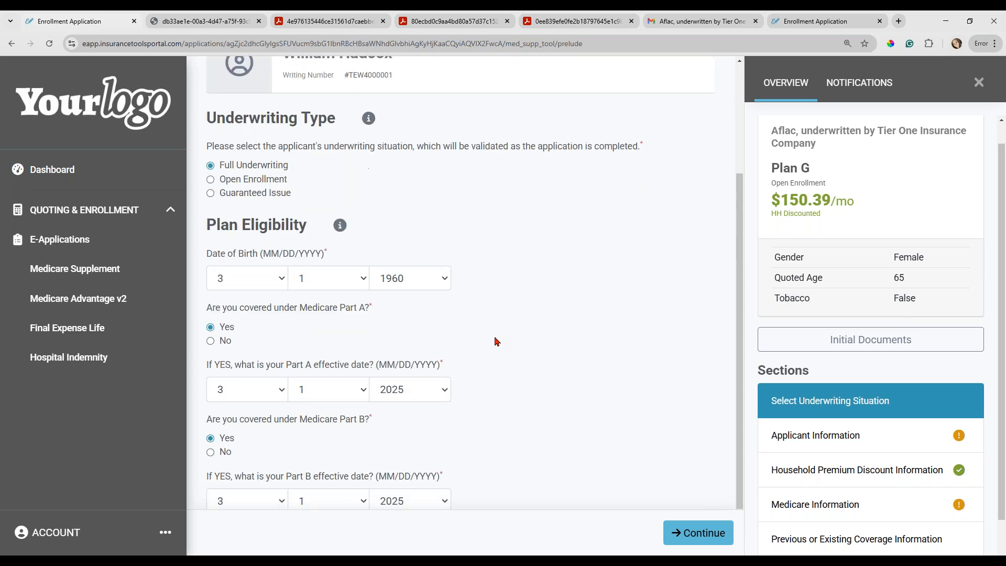
pyautogui.scroll(-1, 497, 342)
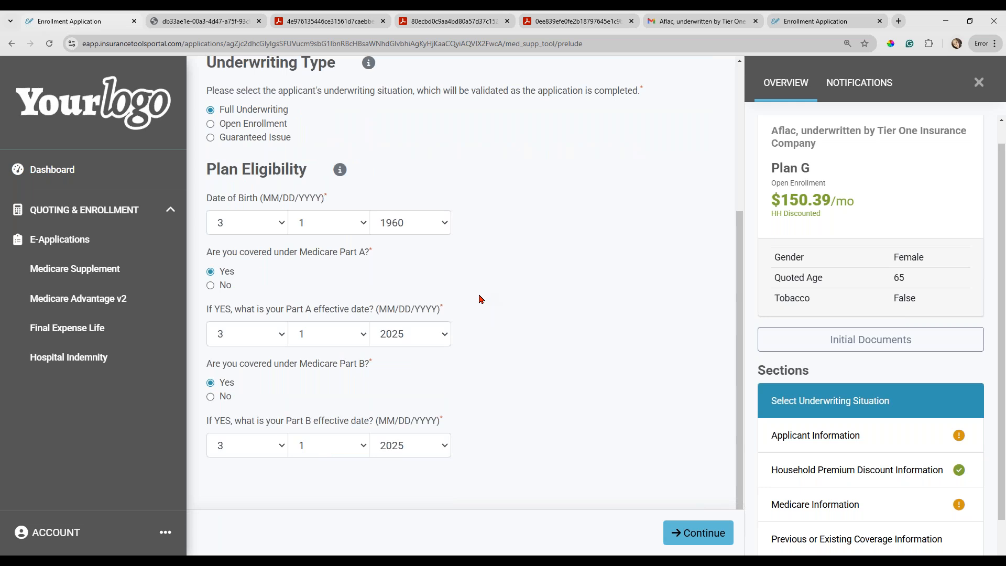
pyautogui.click(694, 537)
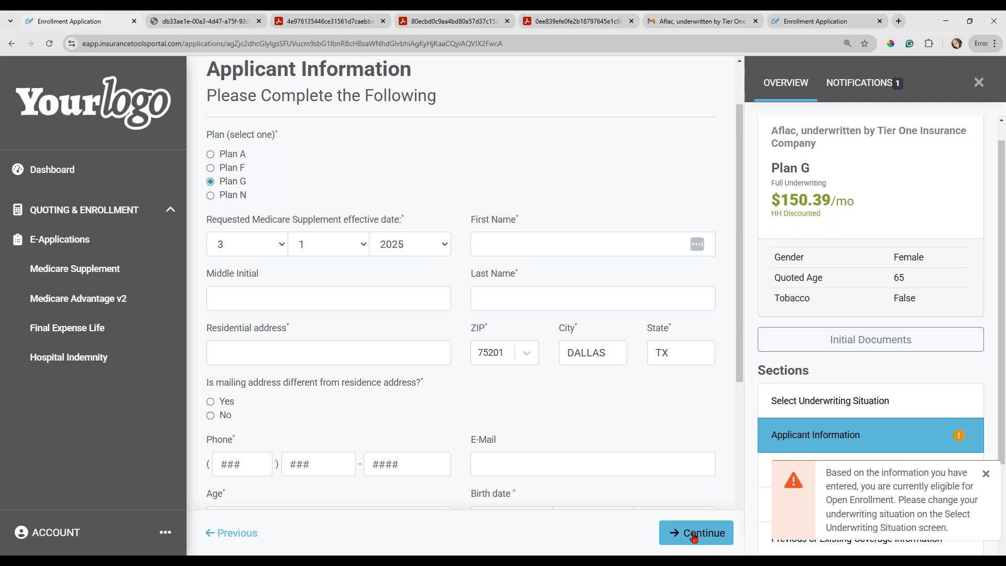
# Read and dismiss the underwriting eligibility warning, check it in the notifications, and return to the overview.
pyautogui.moveTo(899, 499); pyautogui.dragTo(821, 505)
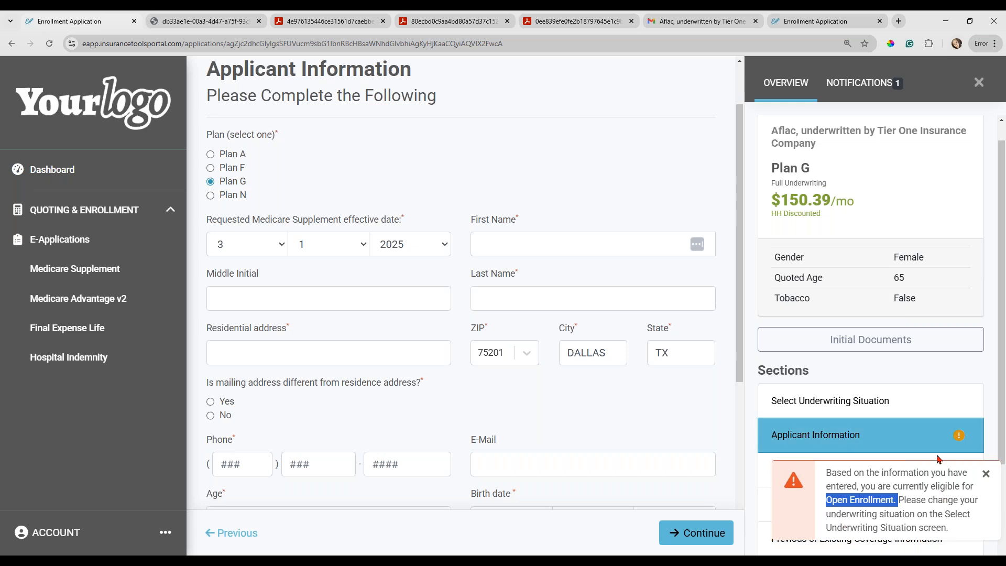
pyautogui.click(986, 475)
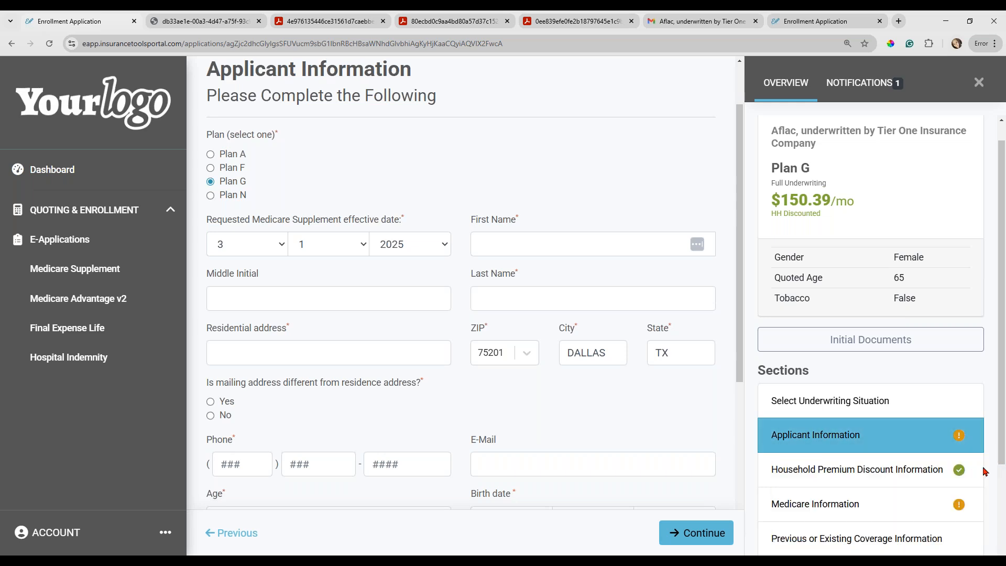
pyautogui.click(862, 85)
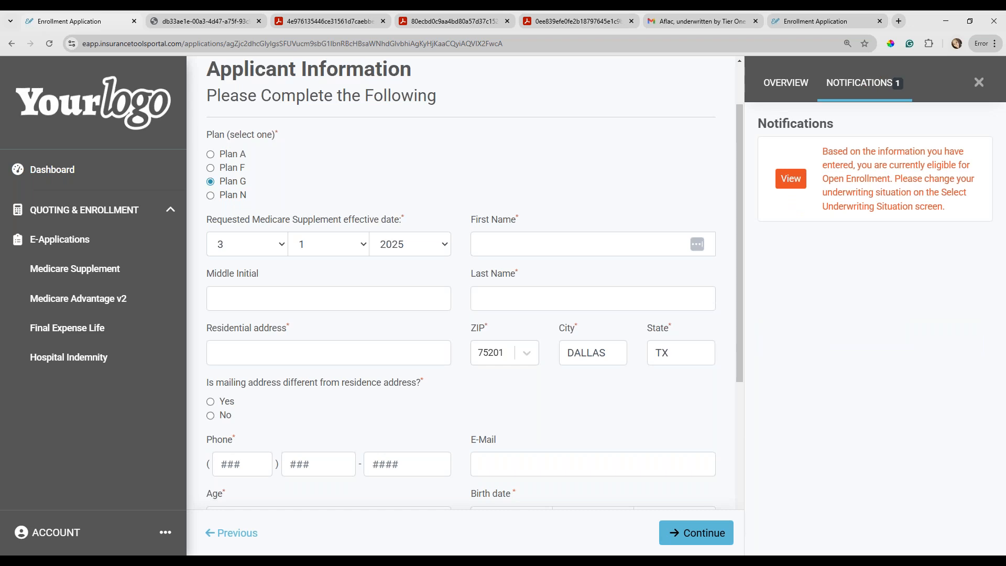
pyautogui.click(777, 90)
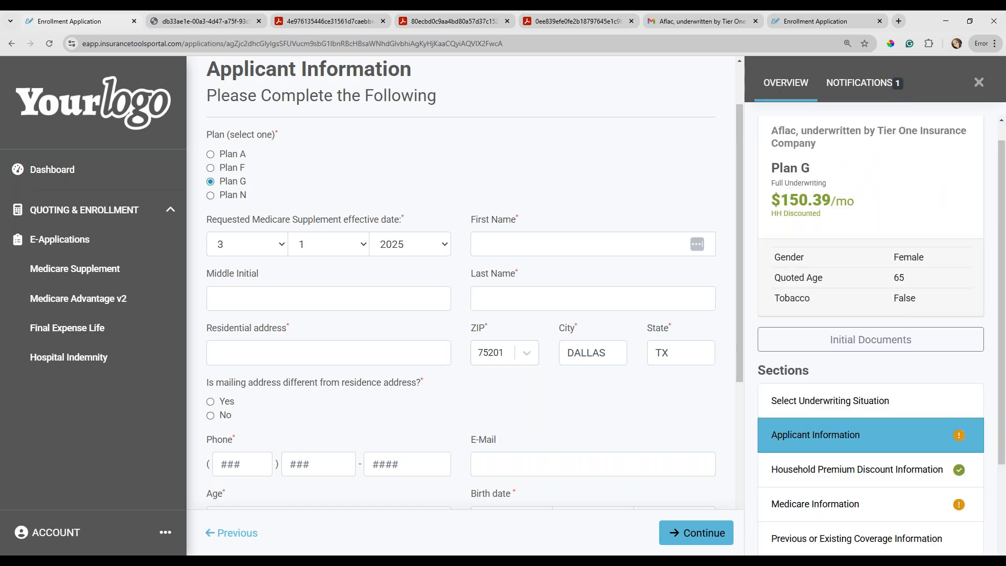
# Answer Yes to the wheelchair or motorized mobility device question in Health Information and go on to Health History.
pyautogui.scroll(-4, 841, 390)
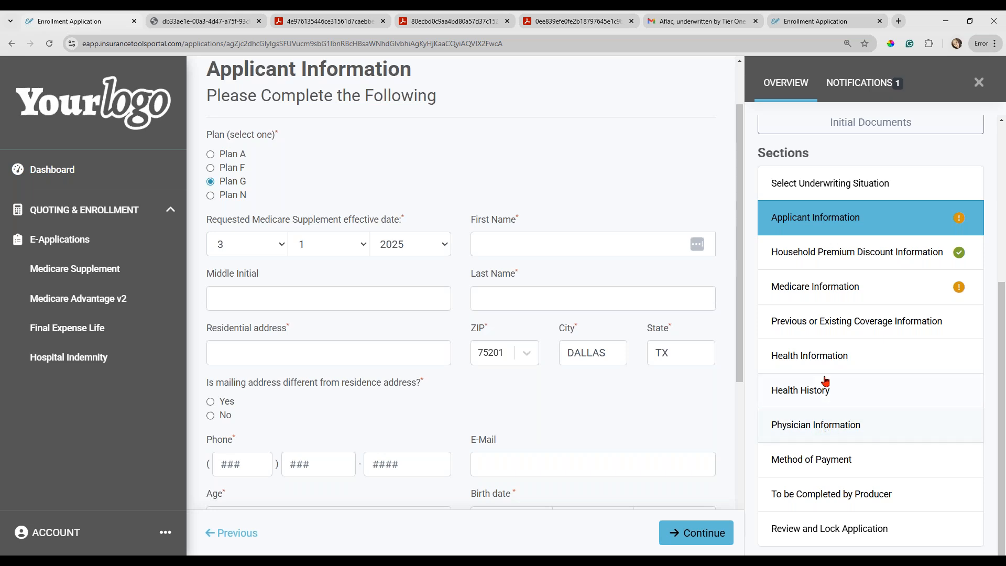
pyautogui.click(813, 359)
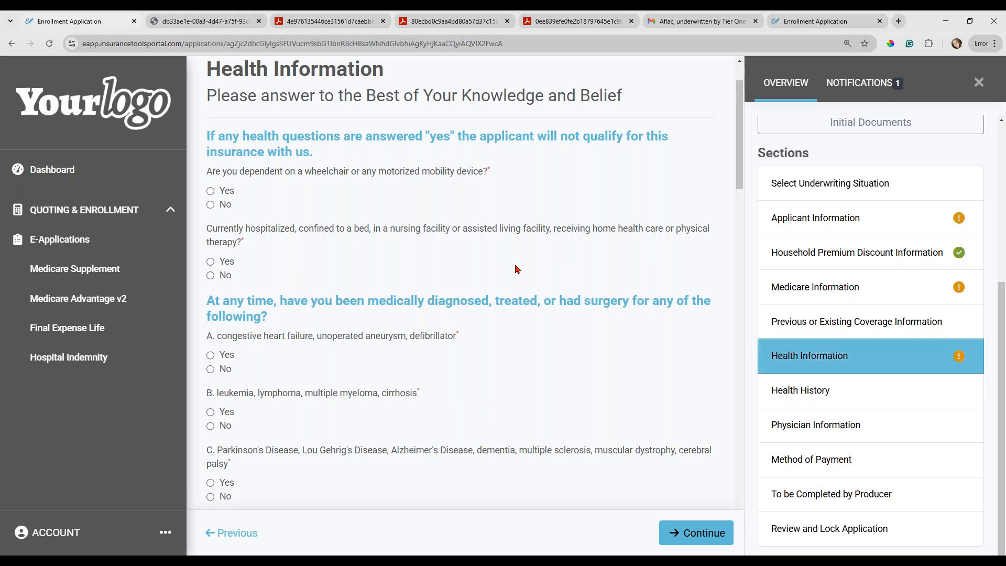
pyautogui.click(211, 192)
pyautogui.click(800, 397)
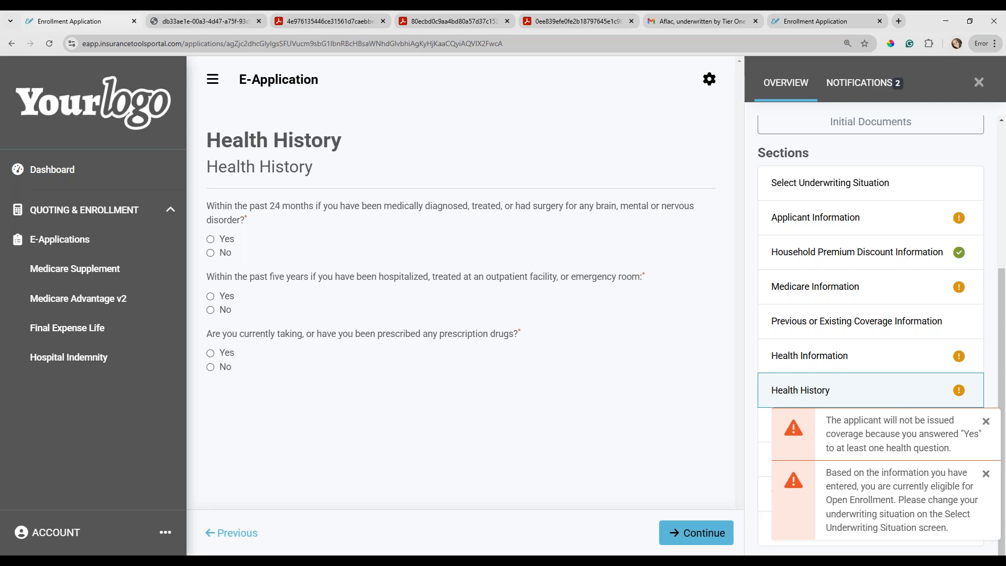
# Check the Plan G quote's status in the application overview.
pyautogui.scroll(5, 906, 216)
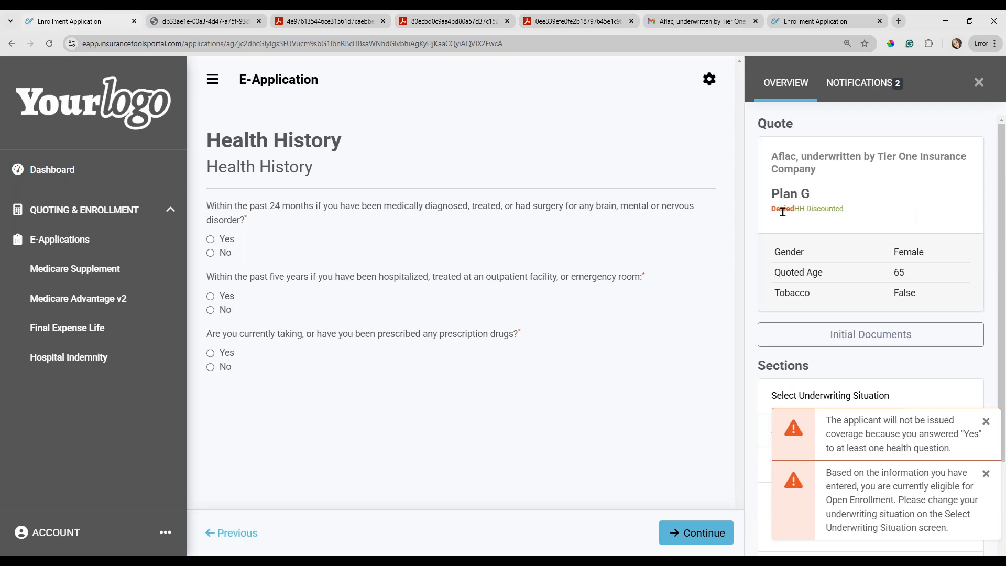
pyautogui.moveTo(777, 209); pyautogui.dragTo(793, 209)
pyautogui.click(794, 217)
# Answer Yes to the prescription drugs question and add a medication entry for ALOGLIPTIN with the diagnosis thyroid.
pyautogui.click(210, 353)
pyautogui.scroll(-2, 325, 373)
pyautogui.scroll(-1, 325, 373)
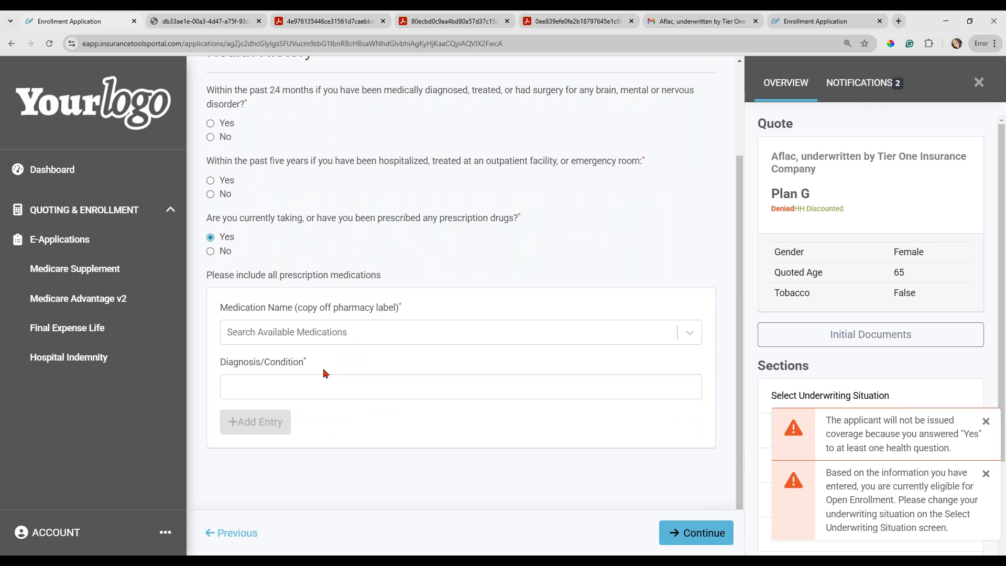
pyautogui.click(302, 336)
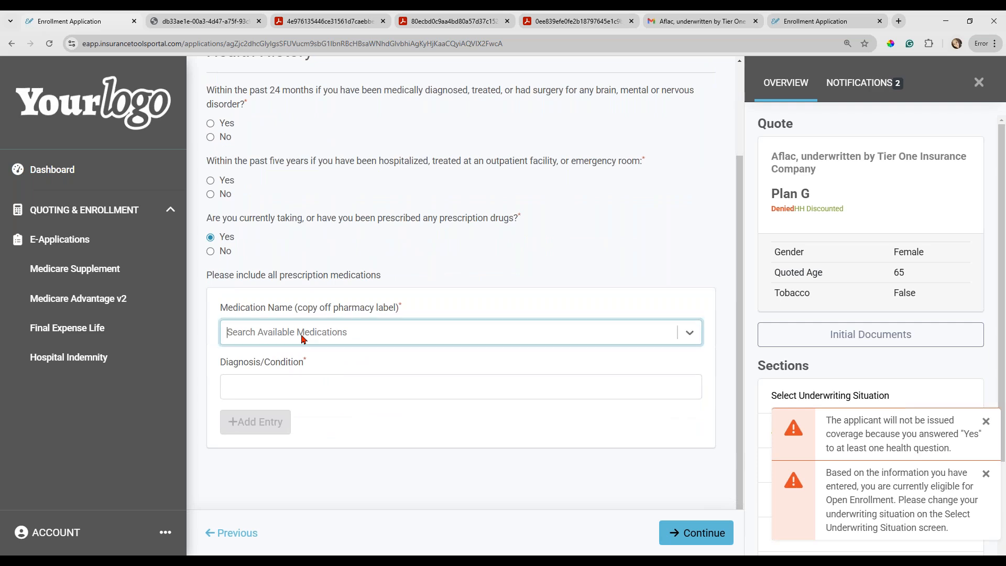
pyautogui.write('lip')
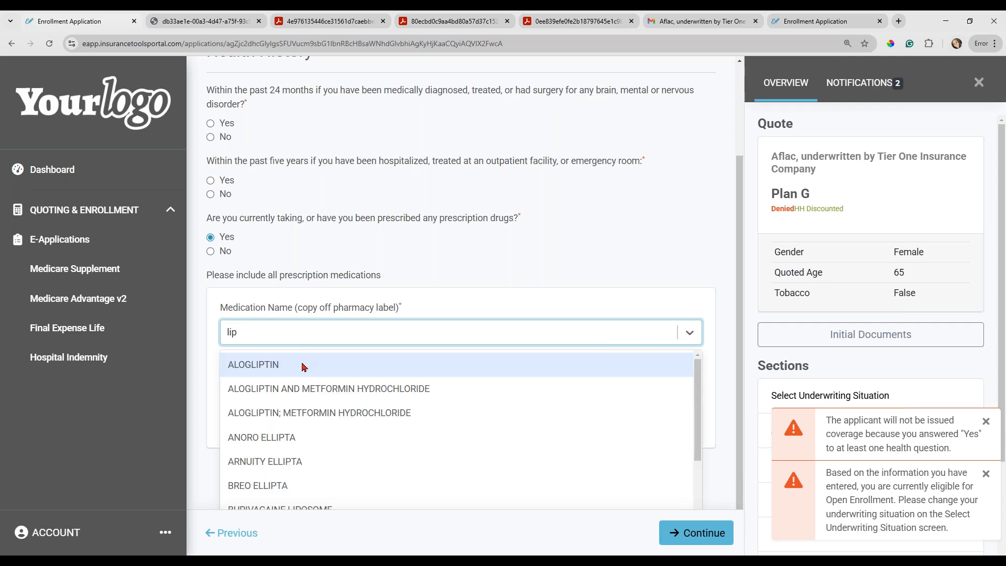
pyautogui.click(303, 367)
pyautogui.click(304, 385)
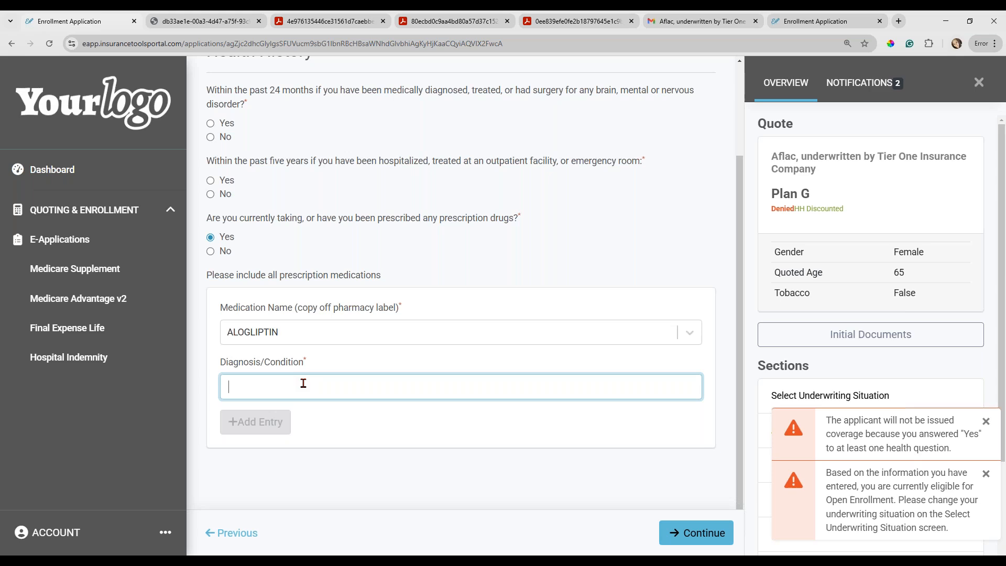
pyautogui.write('thyroid')
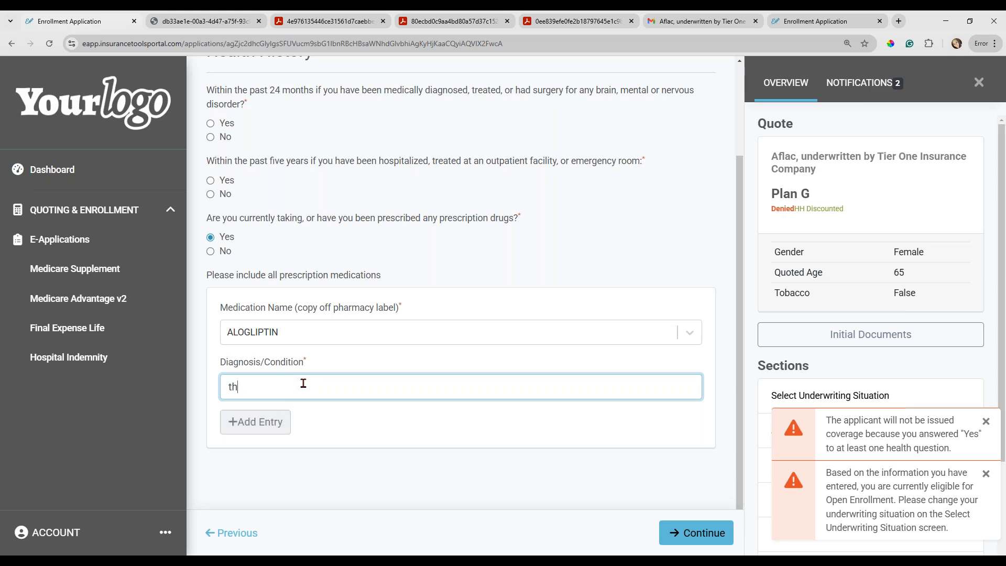
pyautogui.click(276, 422)
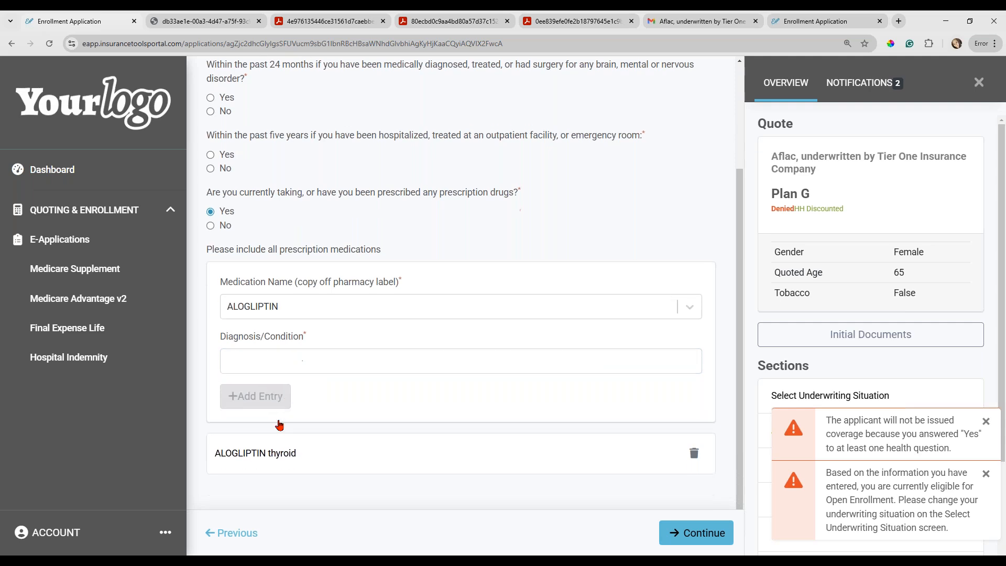
pyautogui.scroll(-1, 280, 426)
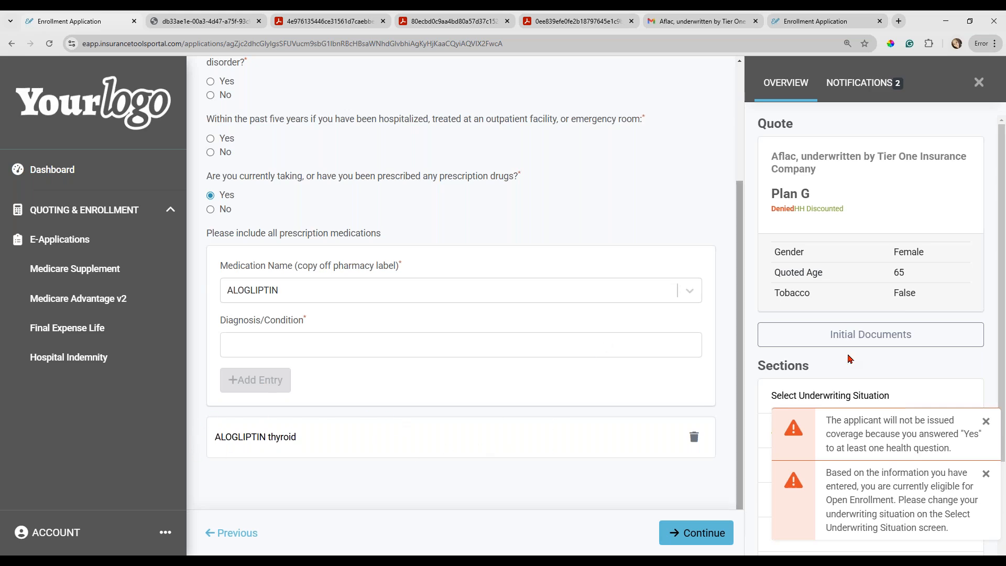
# Examine the Physician Information section's physician, specialist and additional-physician questions, dismissing the eligibility and health warnings.
pyautogui.click(986, 423)
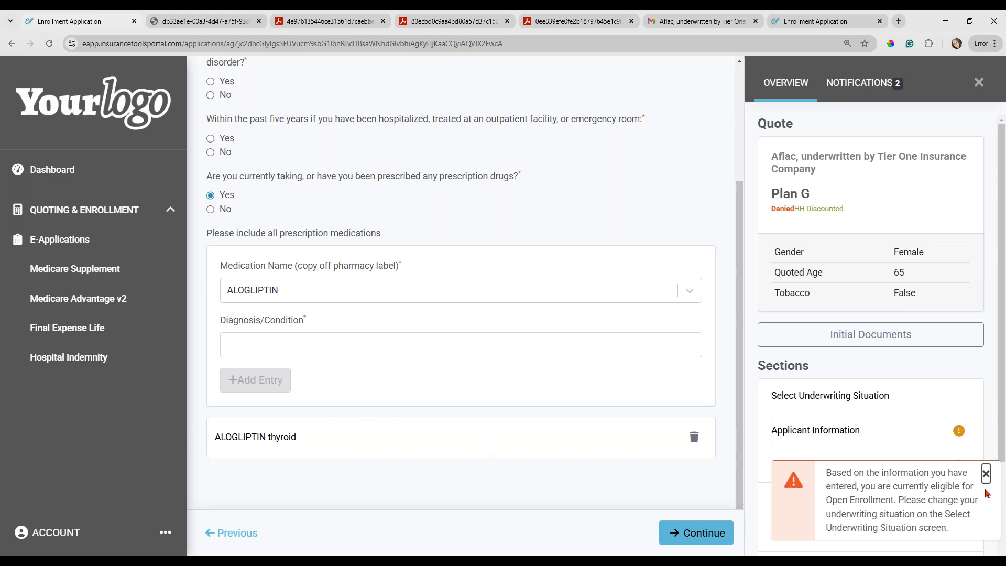
pyautogui.click(986, 474)
pyautogui.scroll(-3, 897, 442)
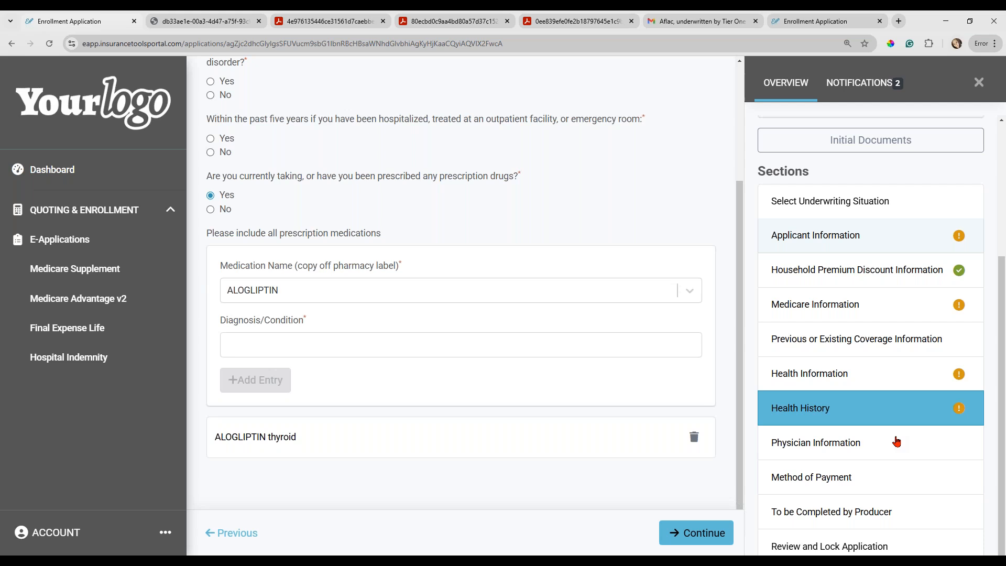
pyautogui.click(821, 443)
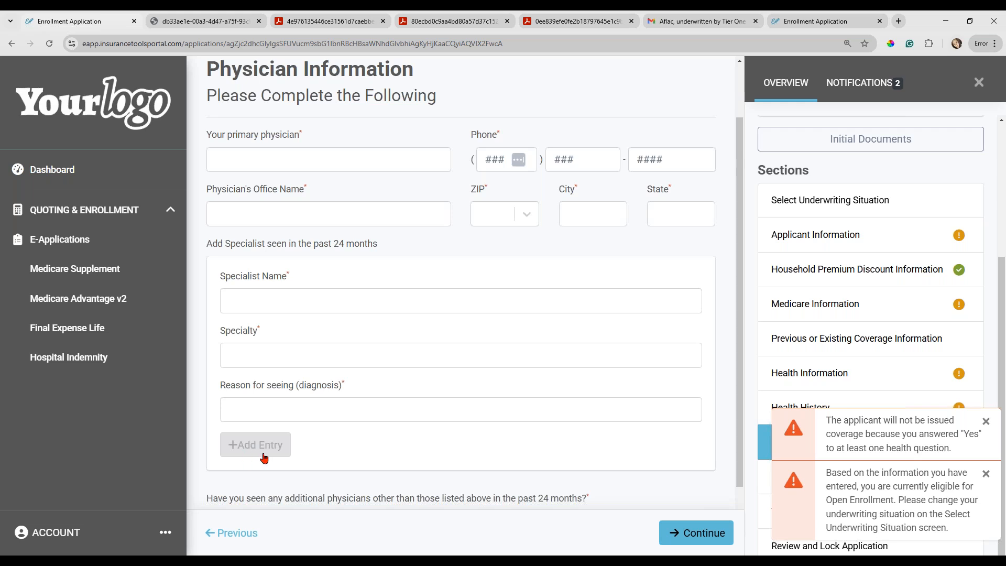
pyautogui.scroll(-2, 264, 458)
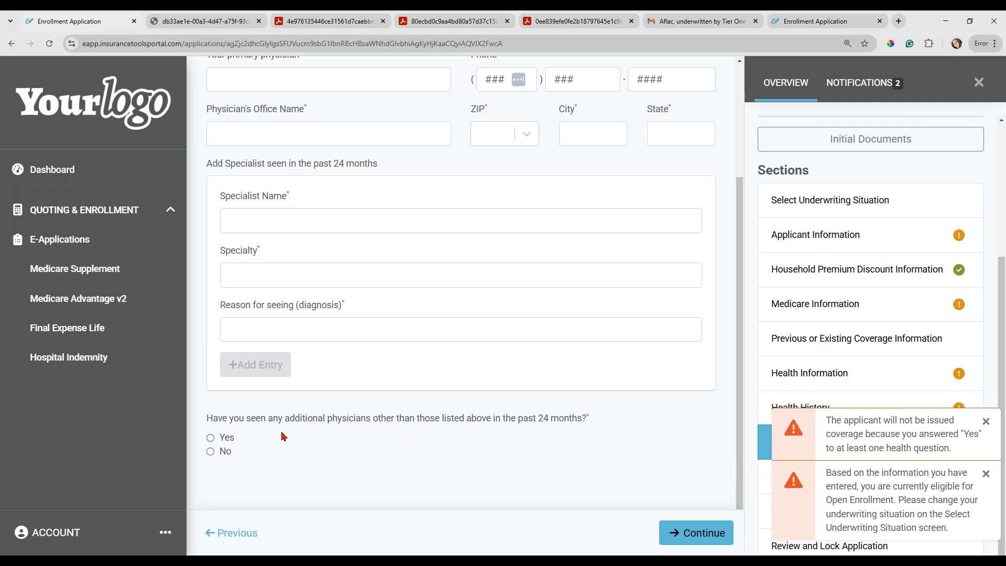
pyautogui.scroll(3, 283, 439)
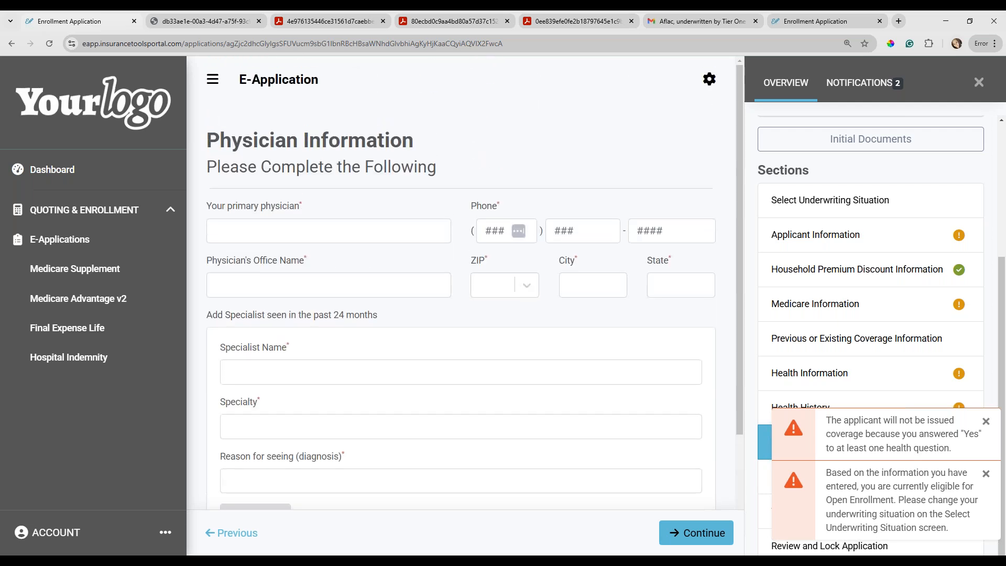
pyautogui.click(986, 421)
pyautogui.click(986, 475)
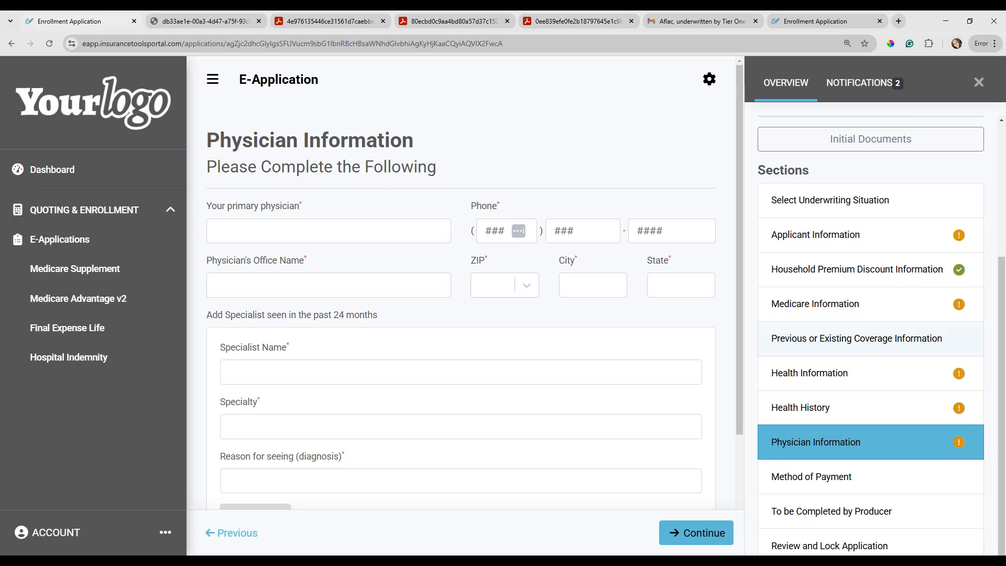
# Leave the application for the portal dashboard and open the active e-applications.
pyautogui.scroll(4, 870, 339)
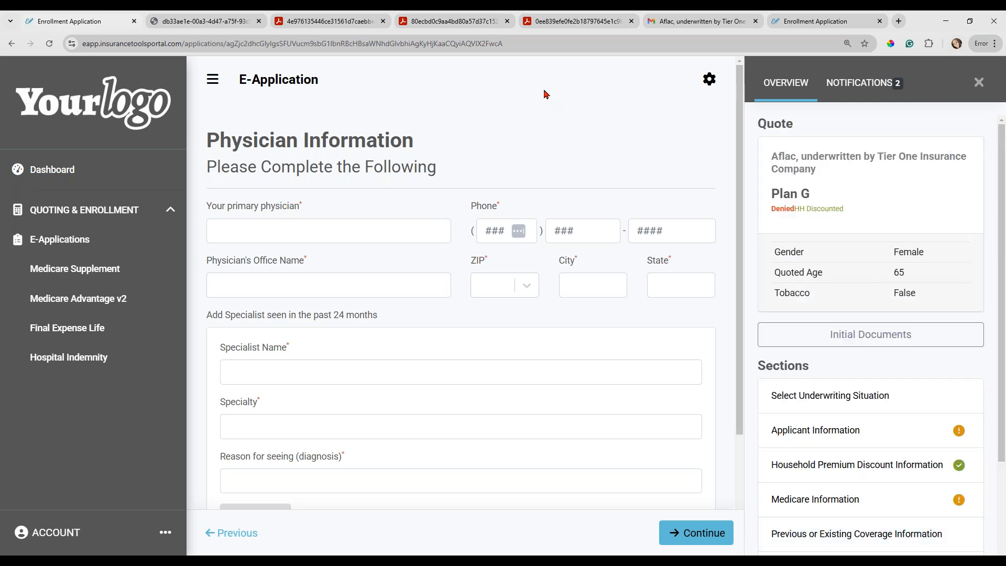
pyautogui.click(58, 170)
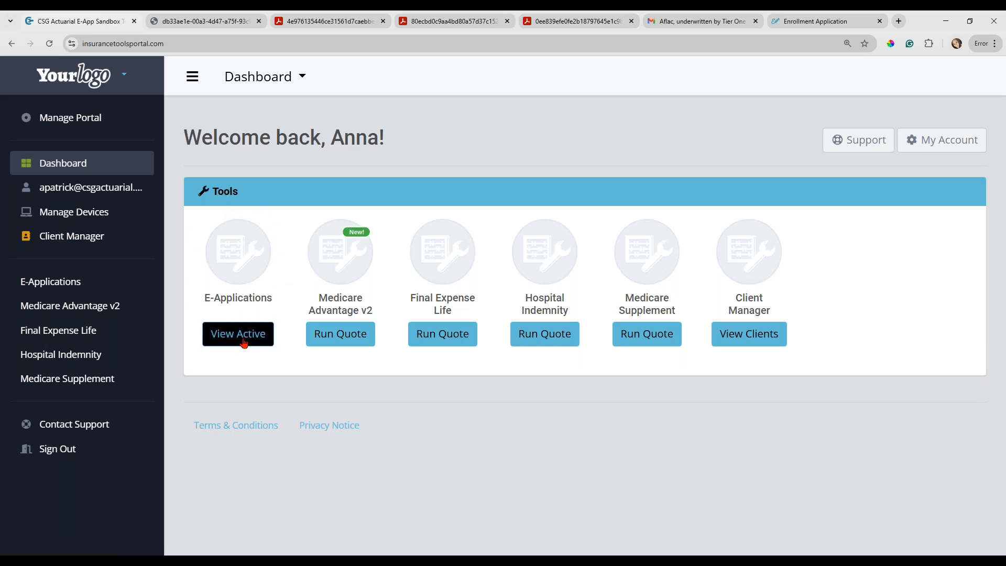
pyautogui.click(243, 342)
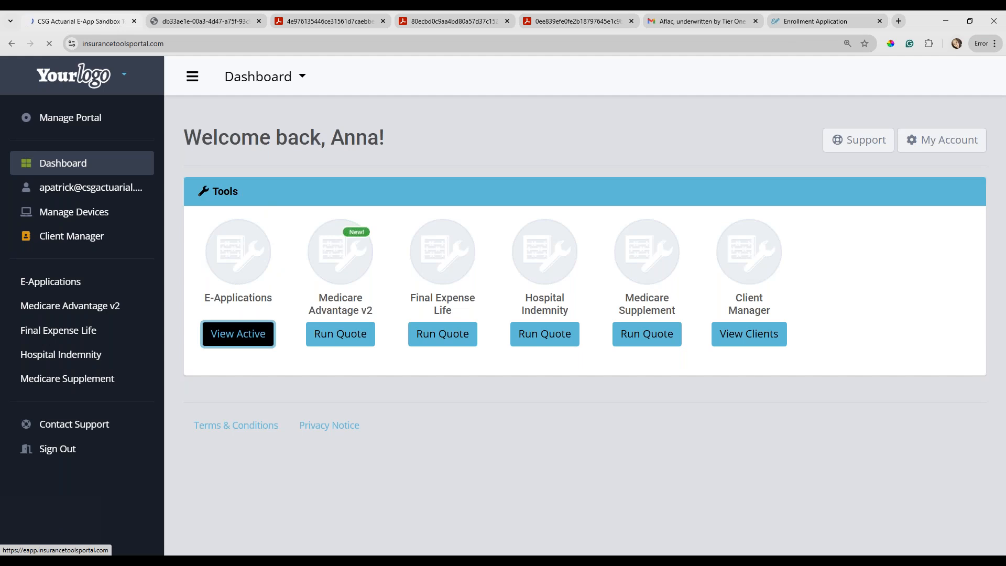